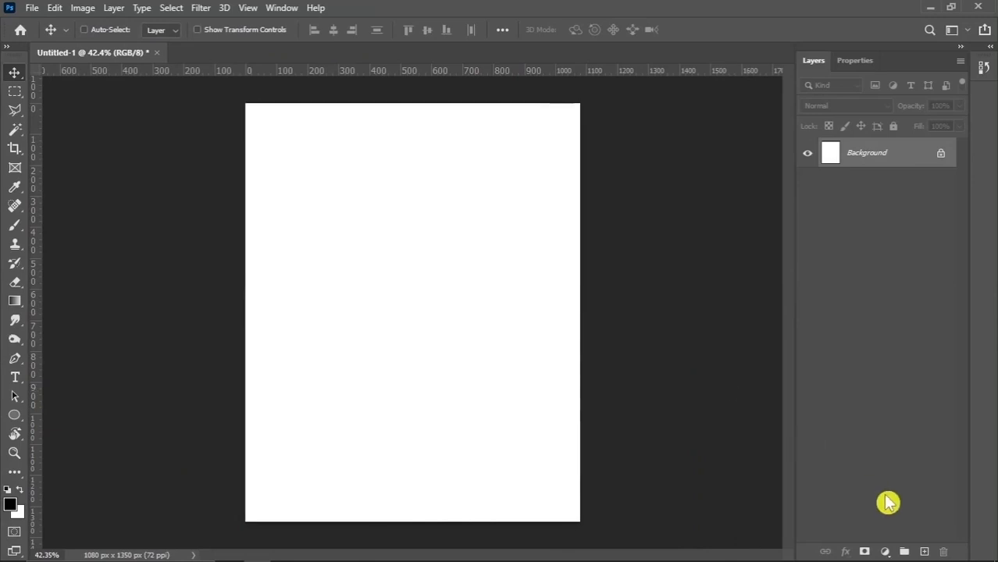
Add a solid color fill layer in black (000000) above the Background layer.
click(885, 552)
click(913, 294)
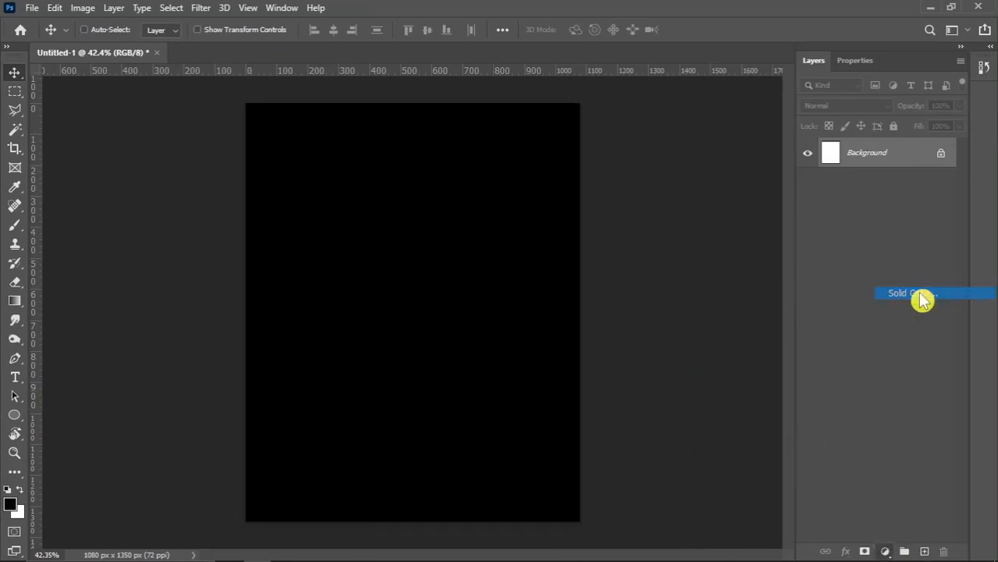
drag(687, 160, 653, 151)
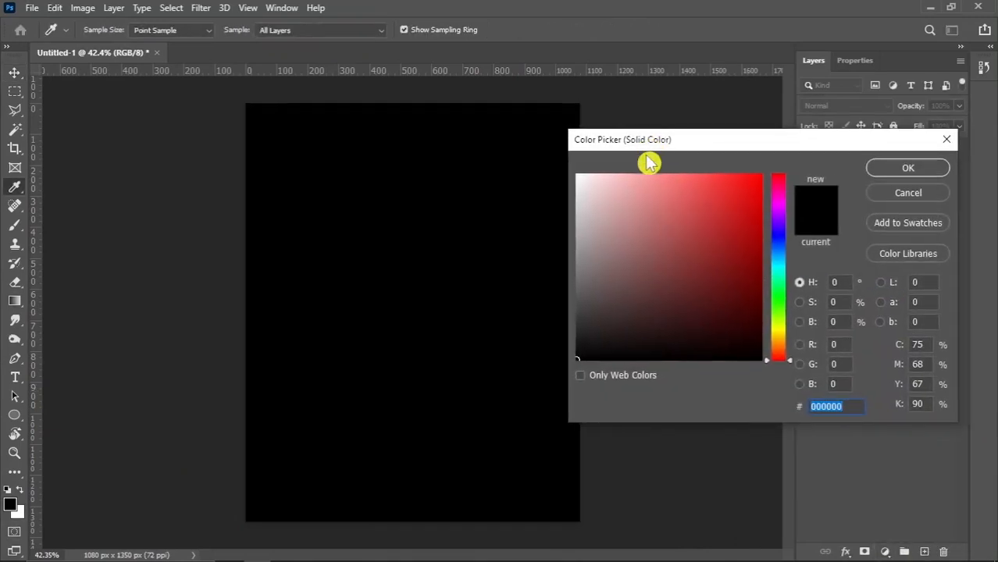
click(907, 170)
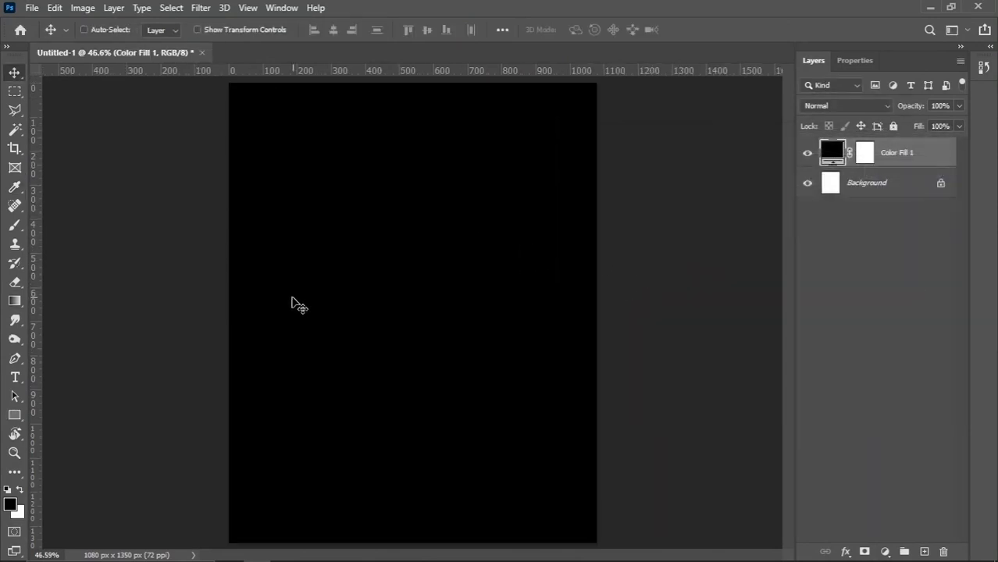
Add the text "TOGETHER WITH THEIR FAMILIES" in the upper part of the canvas.
click(15, 377)
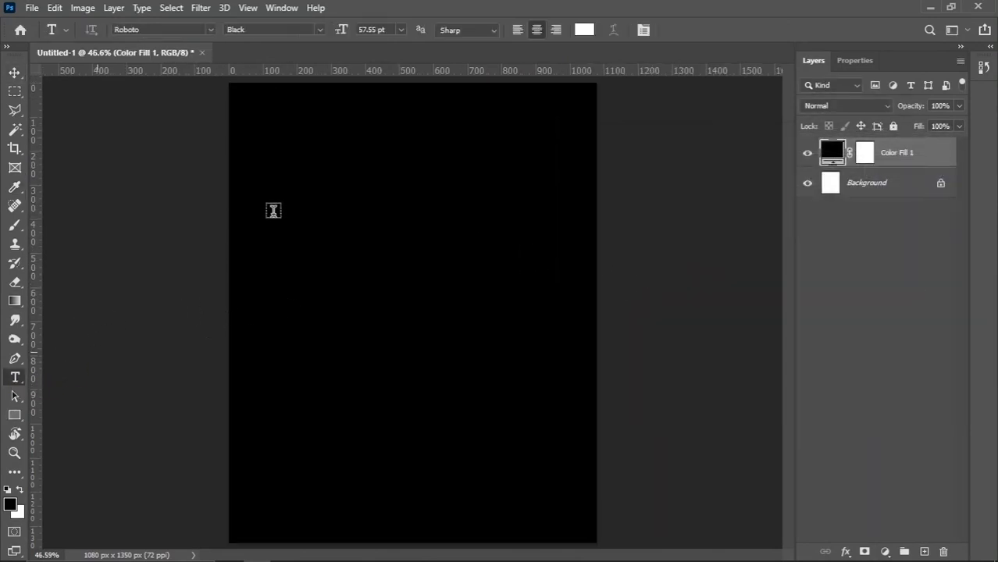
click(359, 205)
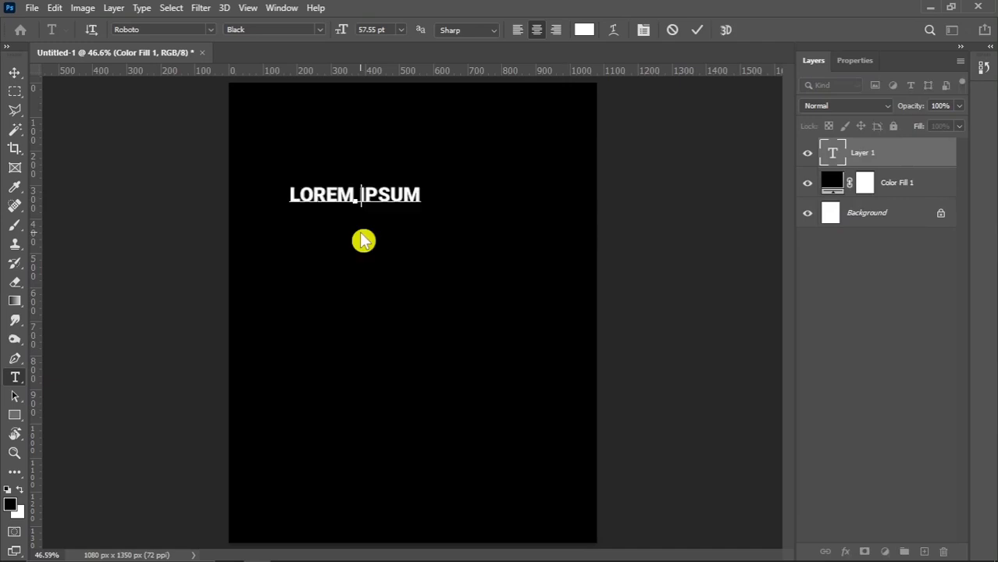
text(TOG)
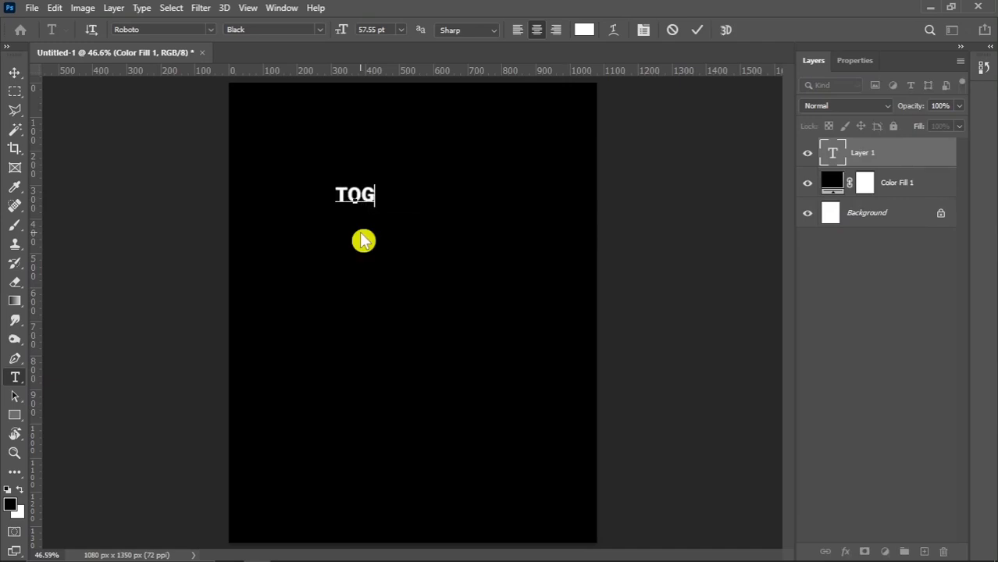
text(ETHER )
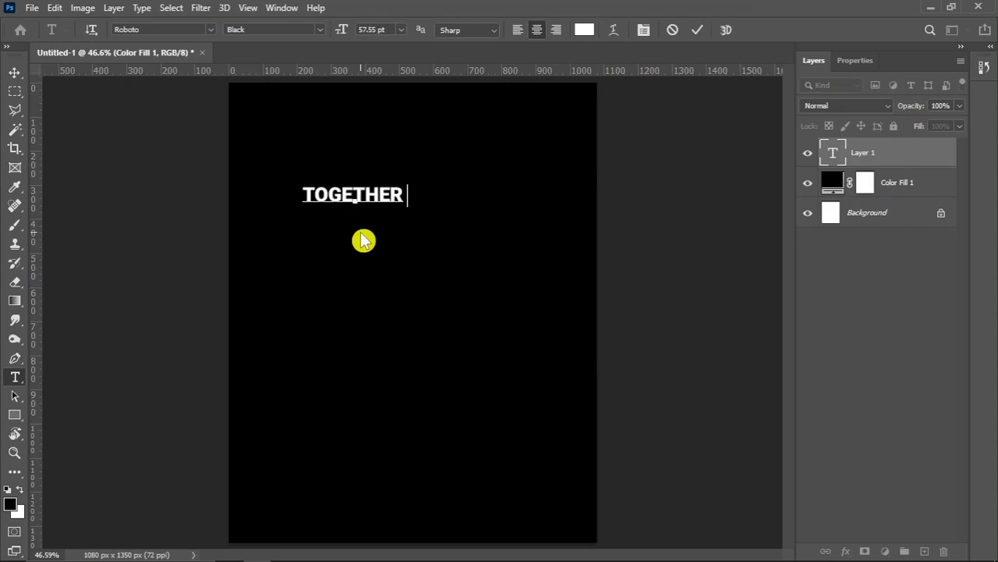
text(WITH)
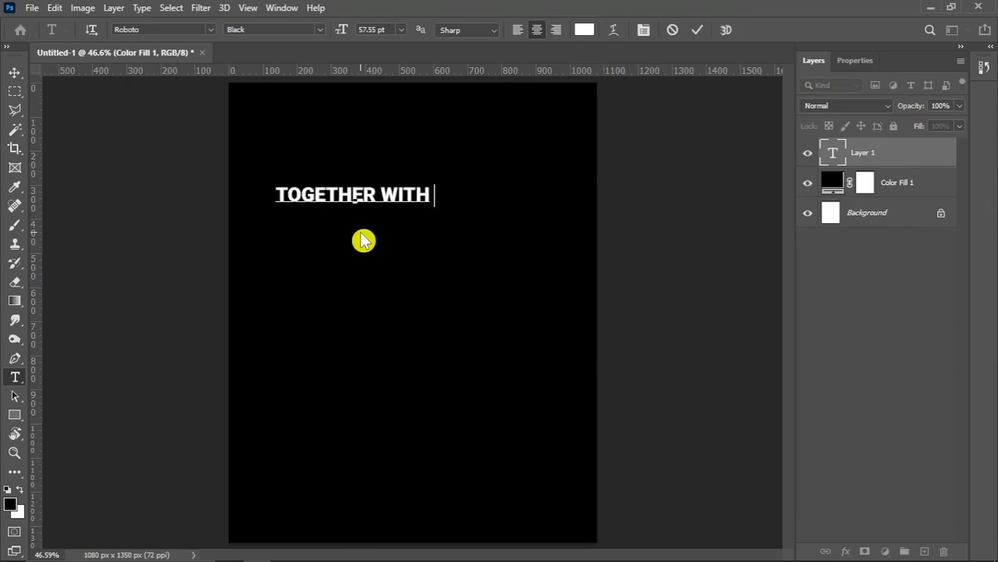
text( THE)
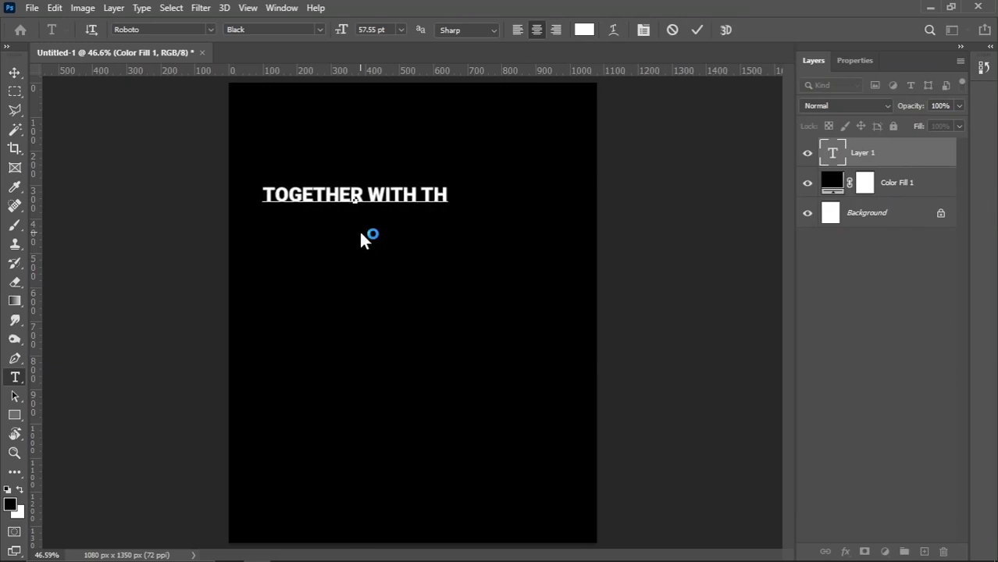
text(I)
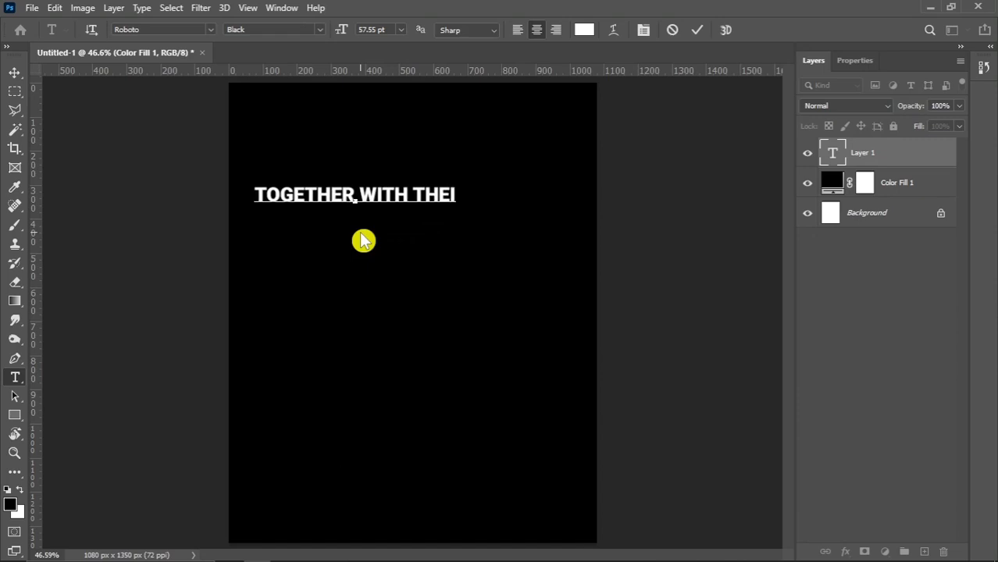
text(R FA)
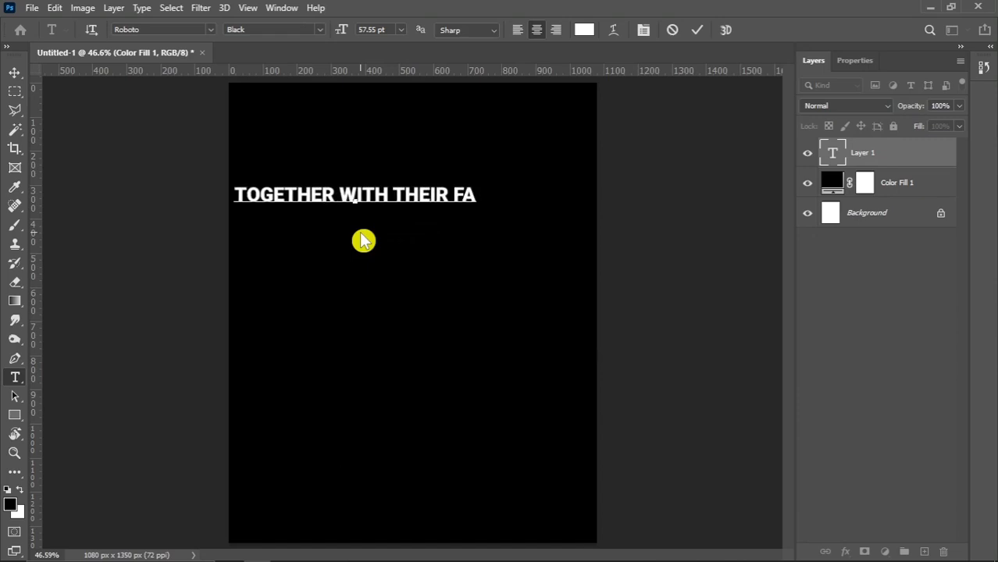
text(MIL)
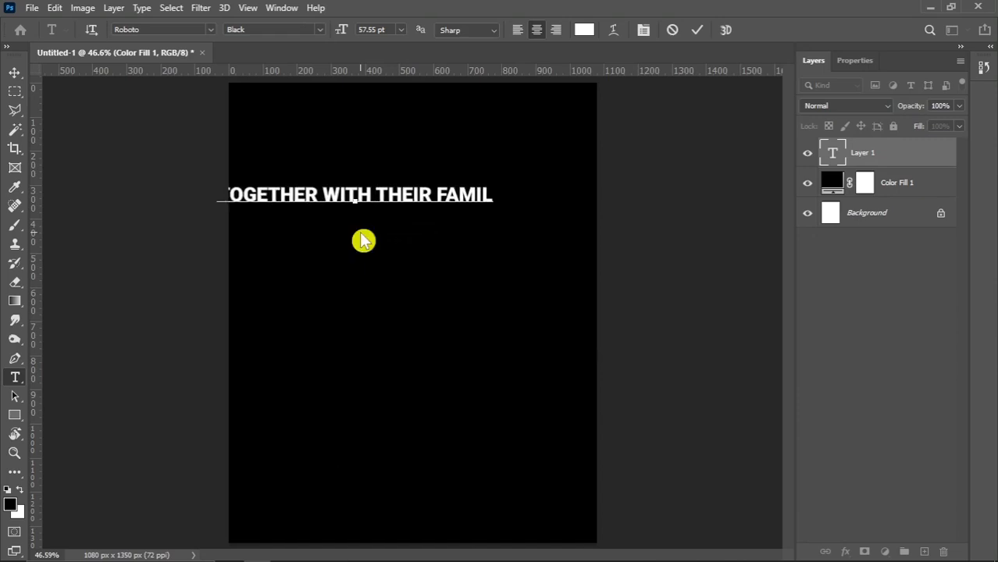
text(IES)
Change the font of the whole "TOGETHER WITH THEIR FAMILIES" line to Baskerville Old Face.
key(ctrl+a)
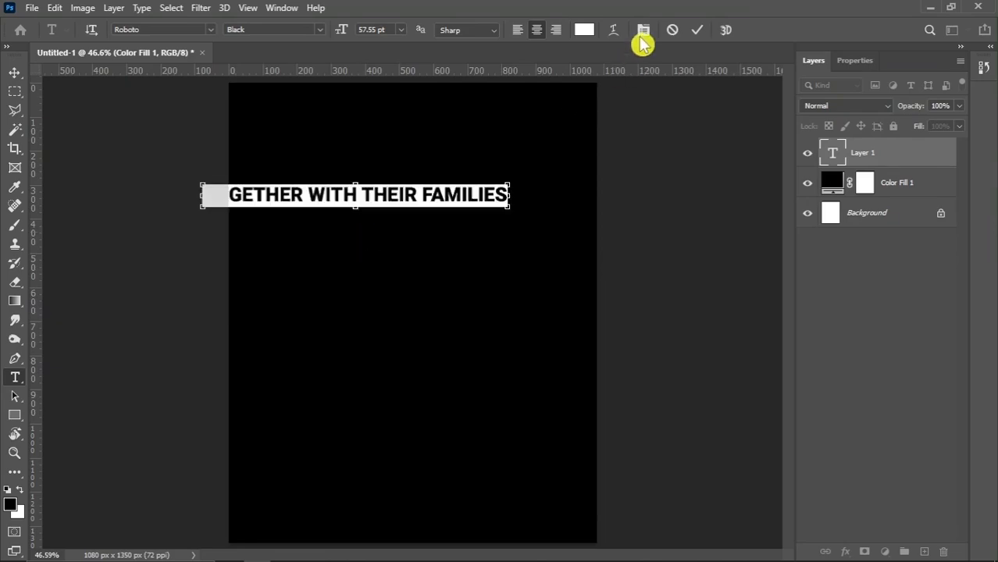
click(641, 34)
click(645, 131)
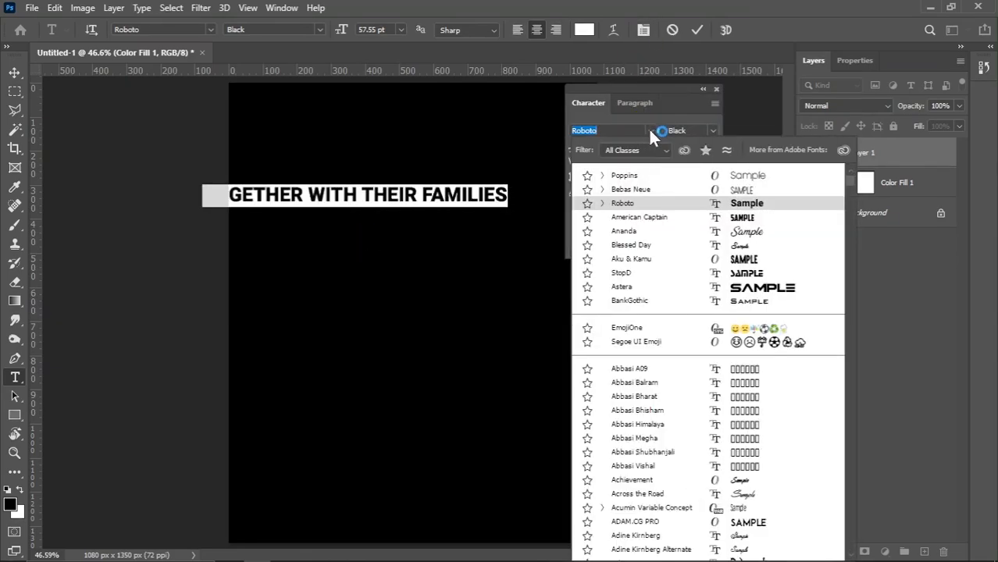
scroll(770, 359, down, 5)
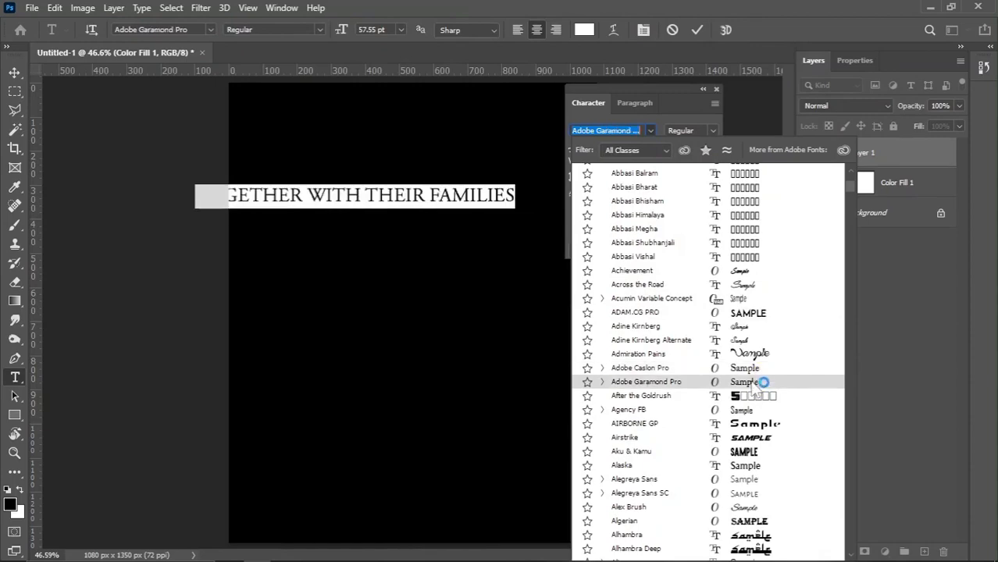
scroll(757, 469, down, 6)
scroll(781, 484, down, 13)
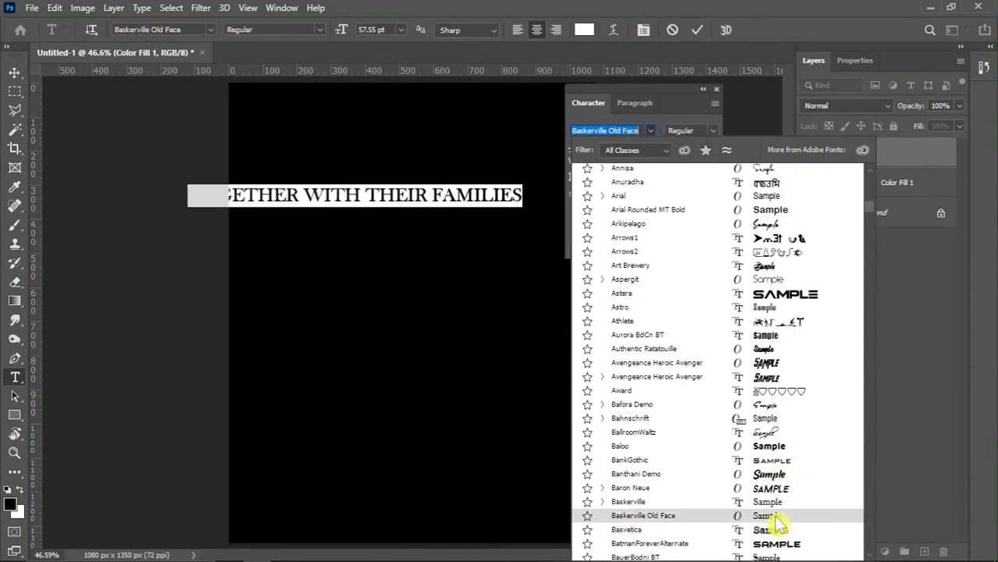
click(774, 516)
click(388, 194)
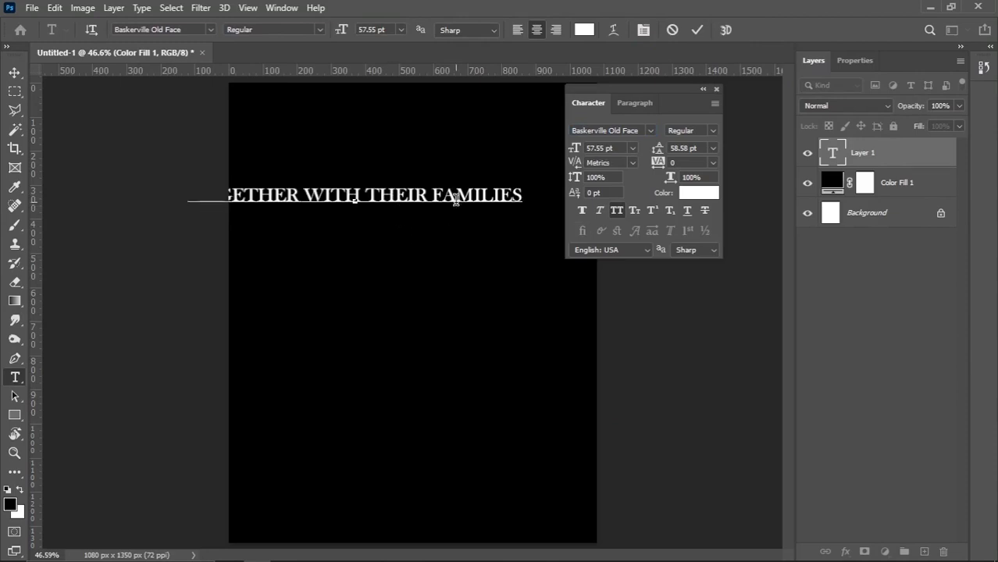
Commit the text and center it horizontally on the full canvas.
click(14, 72)
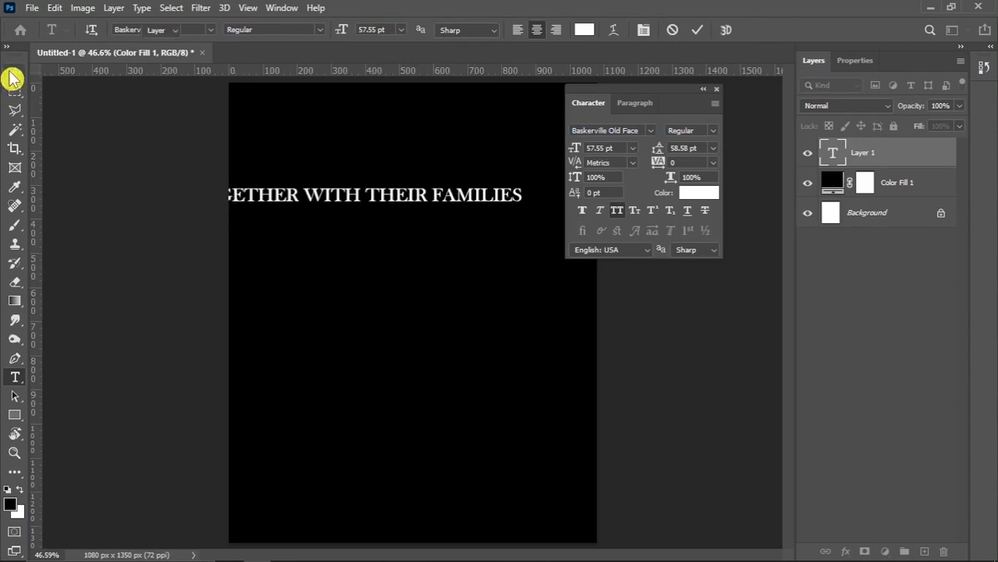
key(ctrl+a)
click(332, 34)
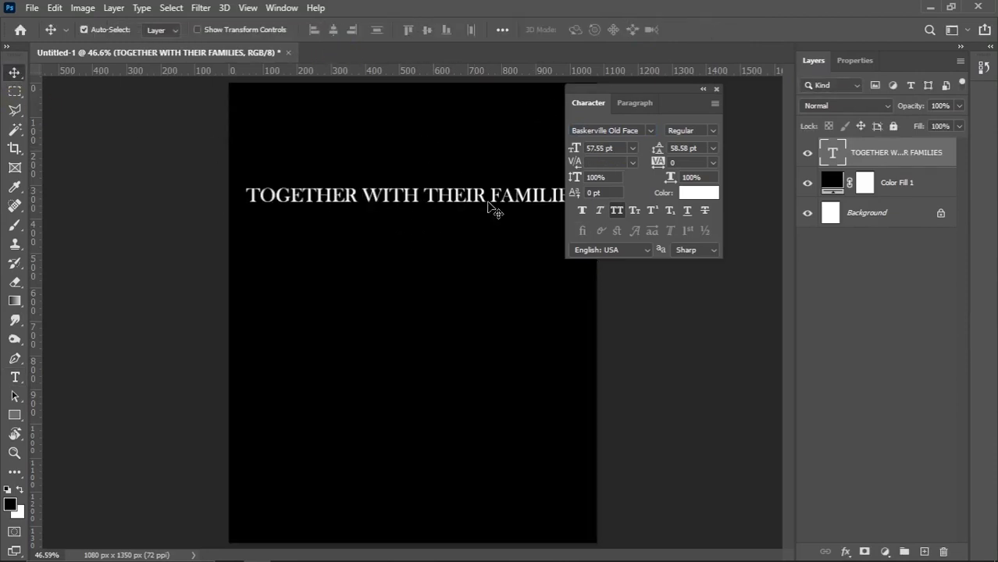
Scale the heading text down to about 66% around its center and move it slightly upward.
key(ctrl+t)
click(717, 89)
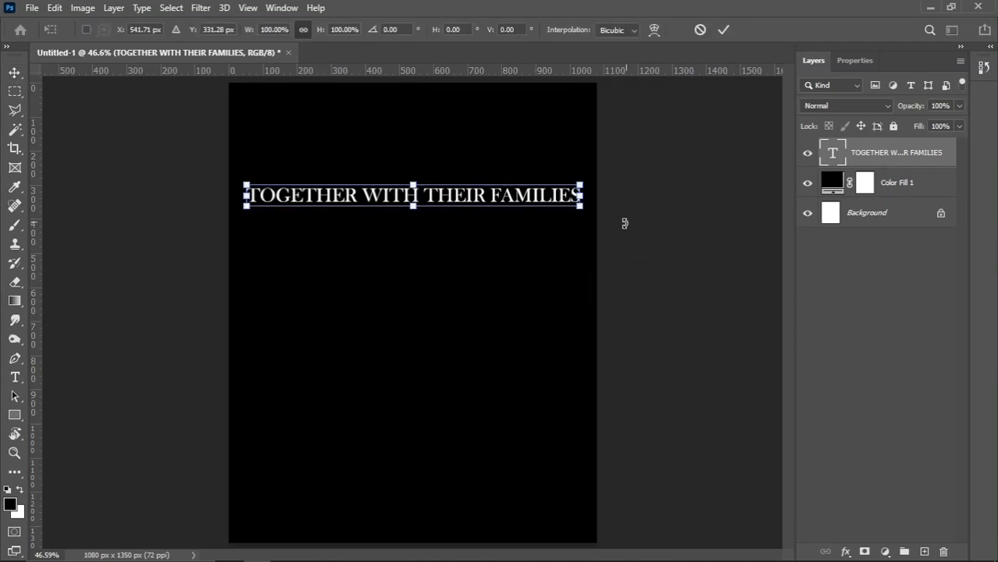
drag(579, 207, 524, 202)
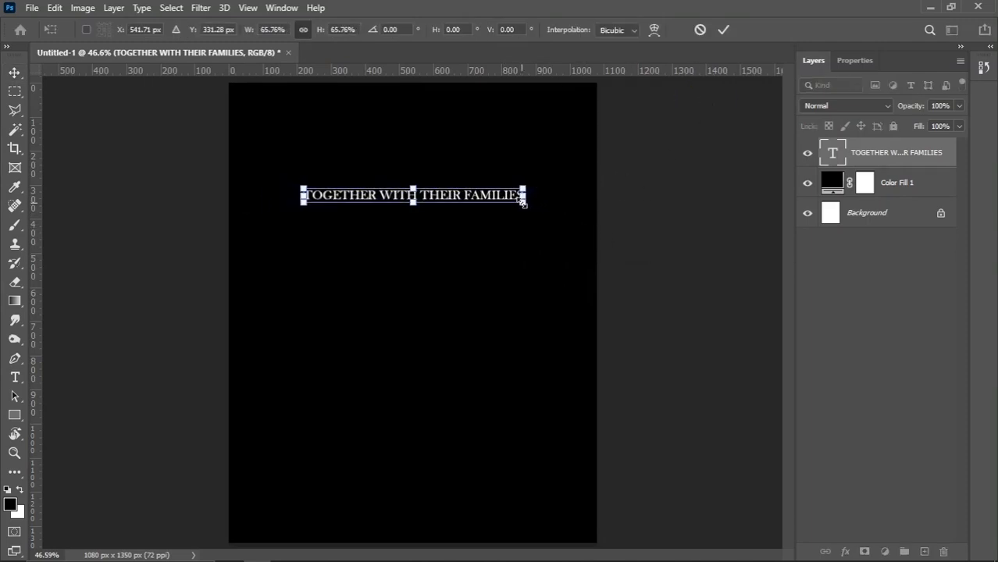
key(Return)
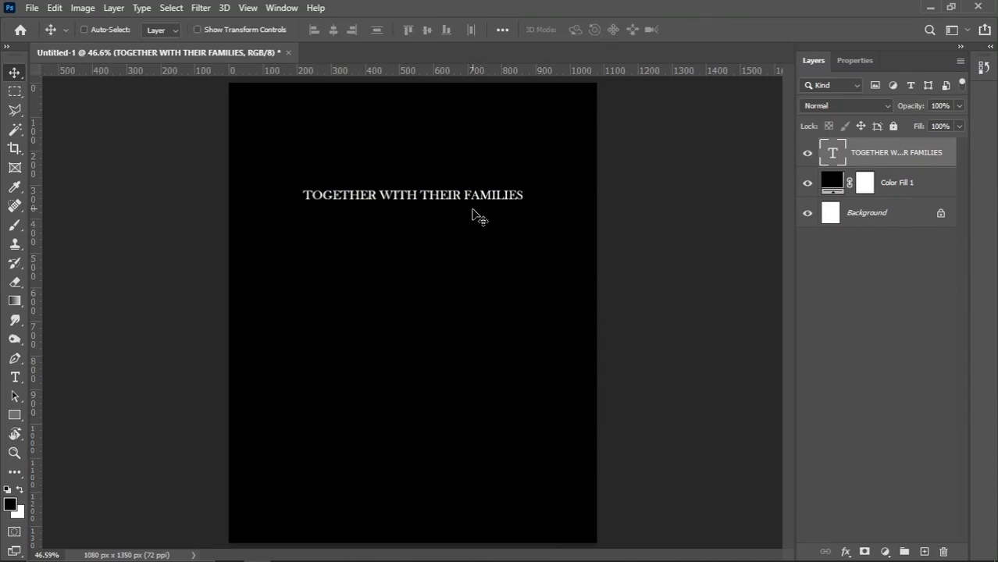
drag(448, 201, 448, 192)
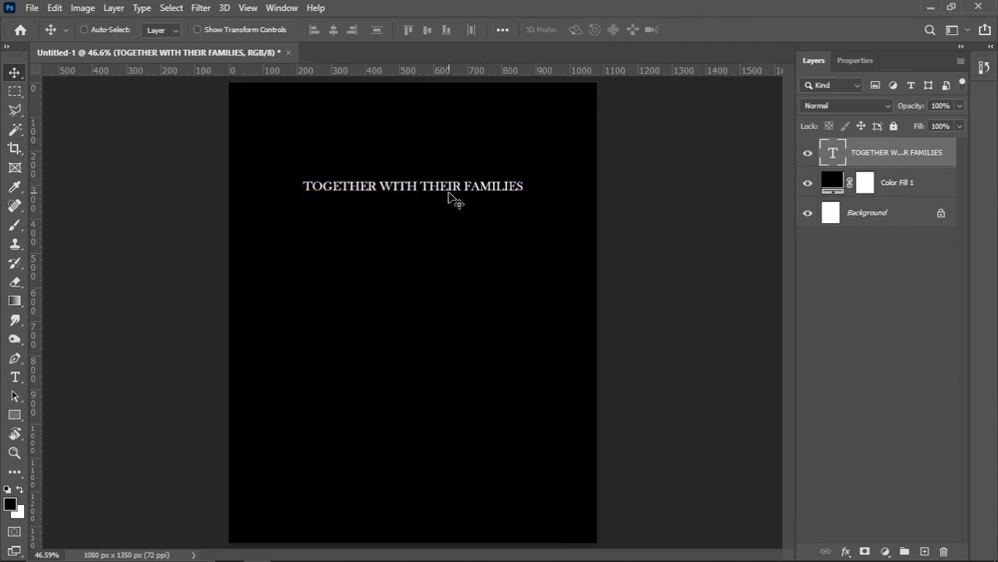
Break the heading into two lines after "TOGETHER" and set its leading to 39 pt.
key(t)
click(378, 186)
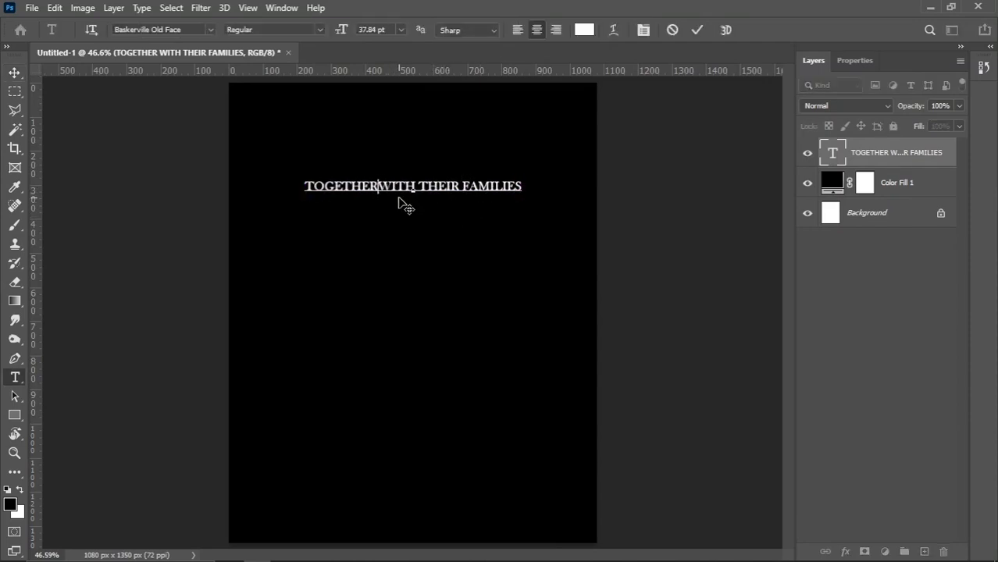
key(Return)
key(ctrl+a)
click(643, 30)
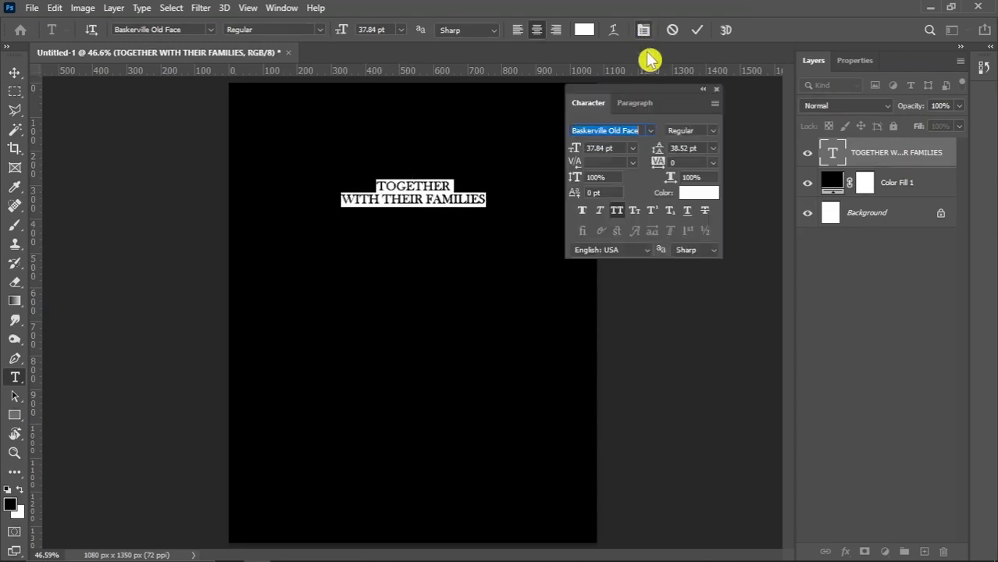
click(695, 148)
text(39)
key(Return)
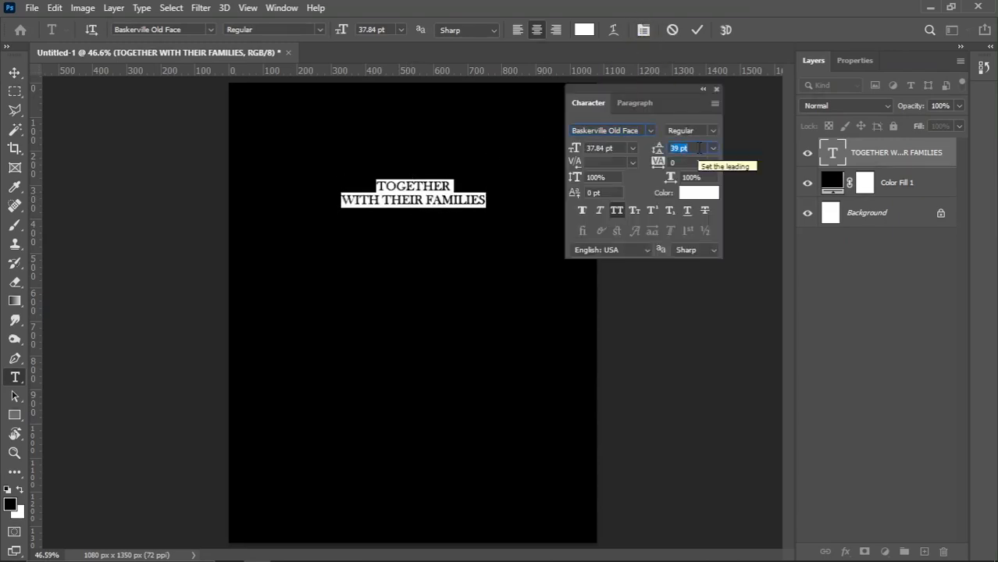
Align the two-line heading to the horizontal center of the canvas and clear the selection.
click(15, 72)
key(ctrl+a)
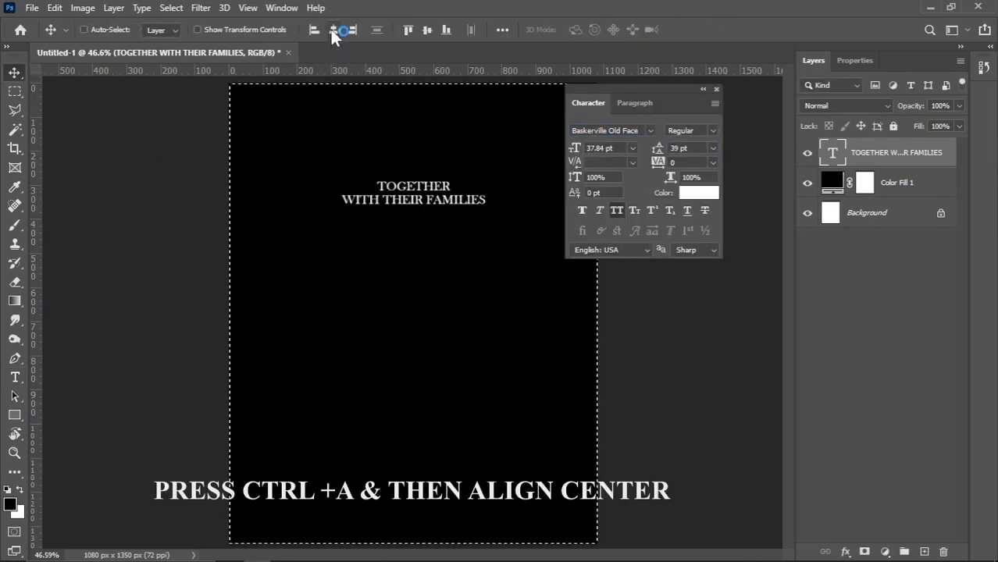
click(334, 30)
key(ctrl+d)
Duplicate the heading directly below itself and replace the copy's text with "Groom".
drag(437, 196, 413, 231)
click(714, 91)
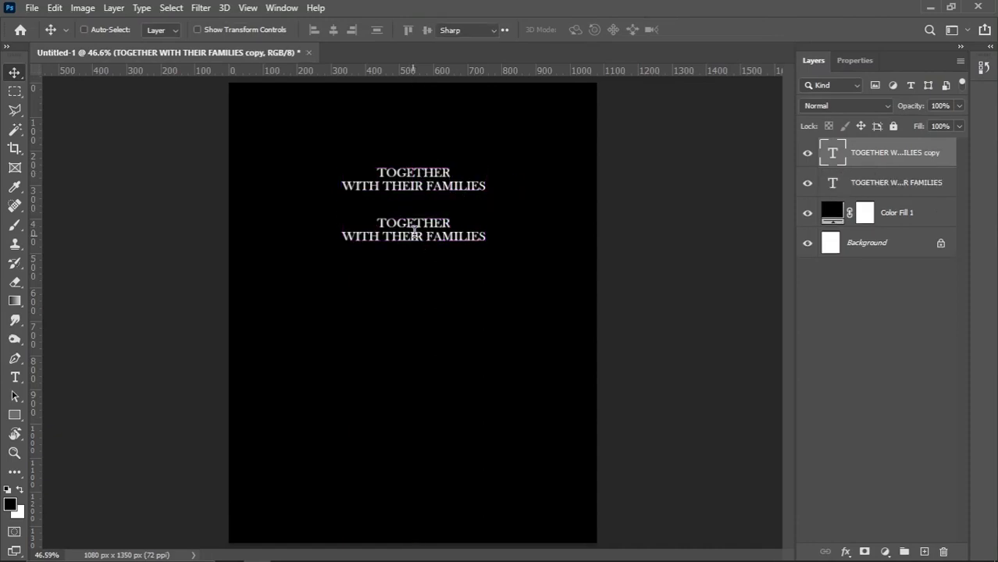
key(t)
click(414, 229)
key(ctrl+a)
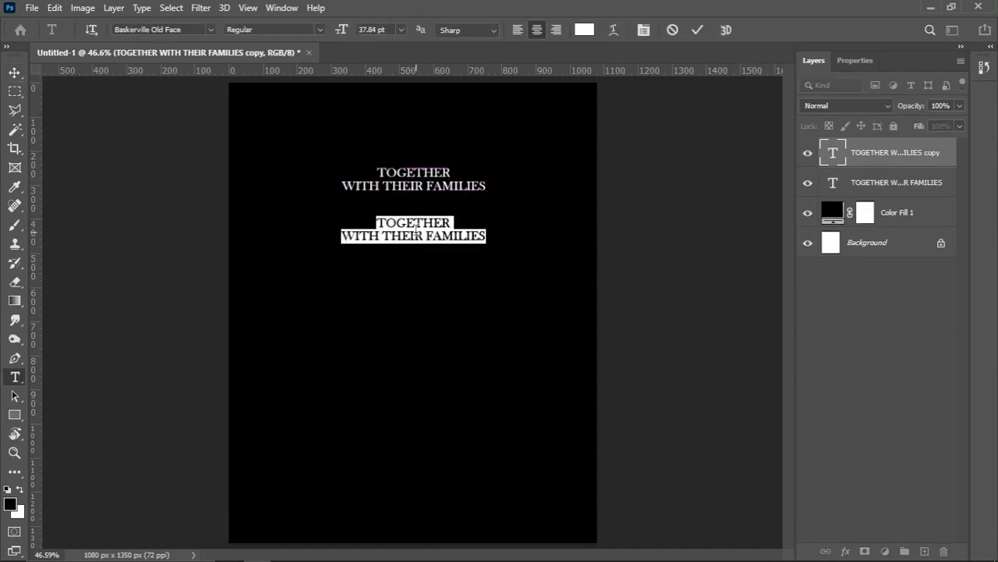
text(GROOM)
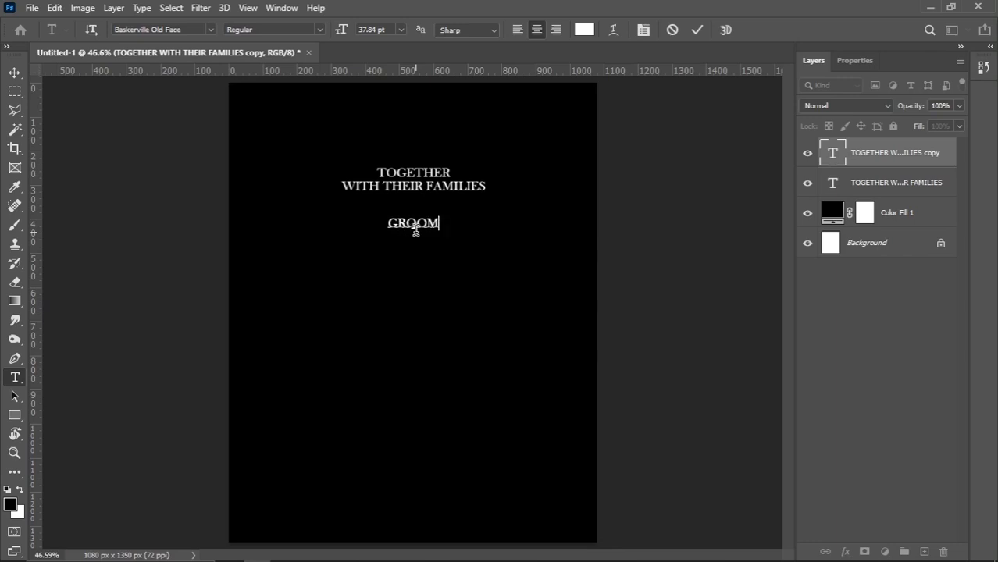
click(14, 73)
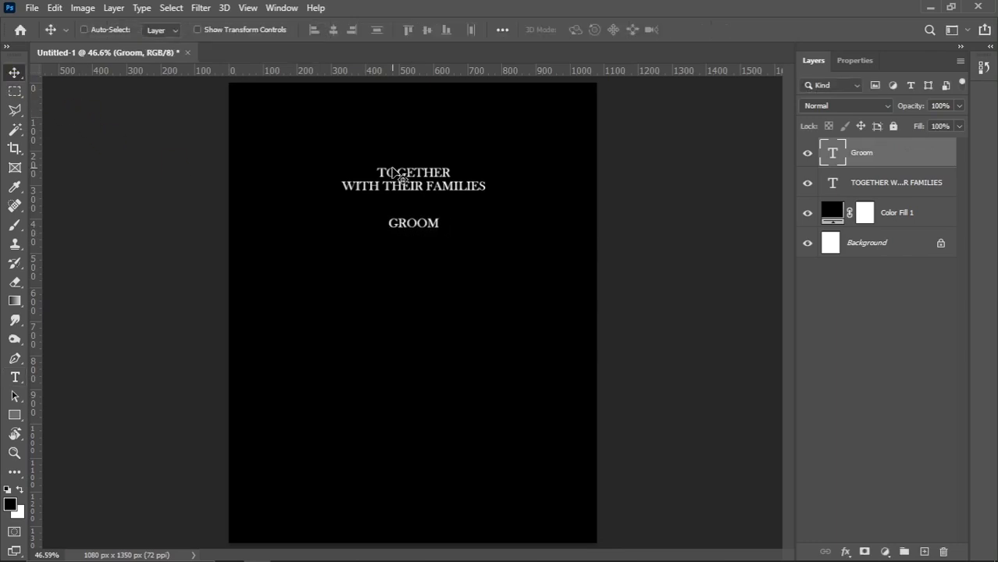
Change the "Groom" text's font to Ananda and turn off All Caps for it.
key(t)
click(428, 225)
key(ctrl+a)
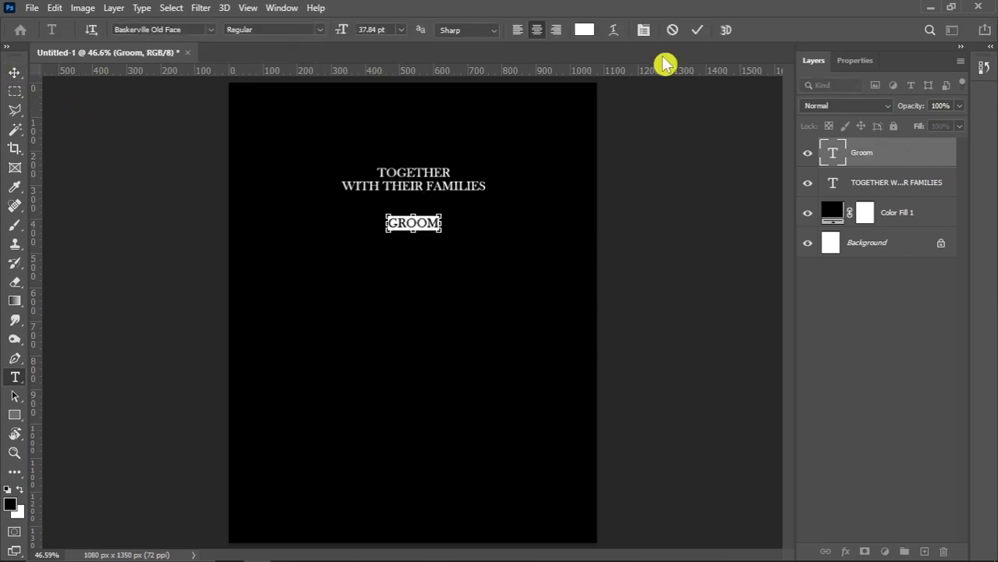
click(644, 30)
click(650, 130)
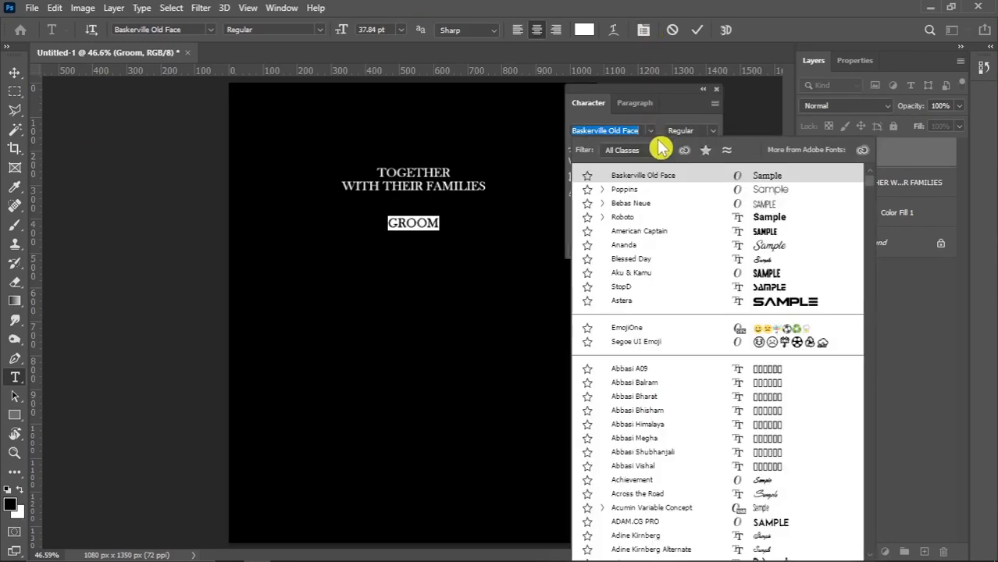
click(779, 246)
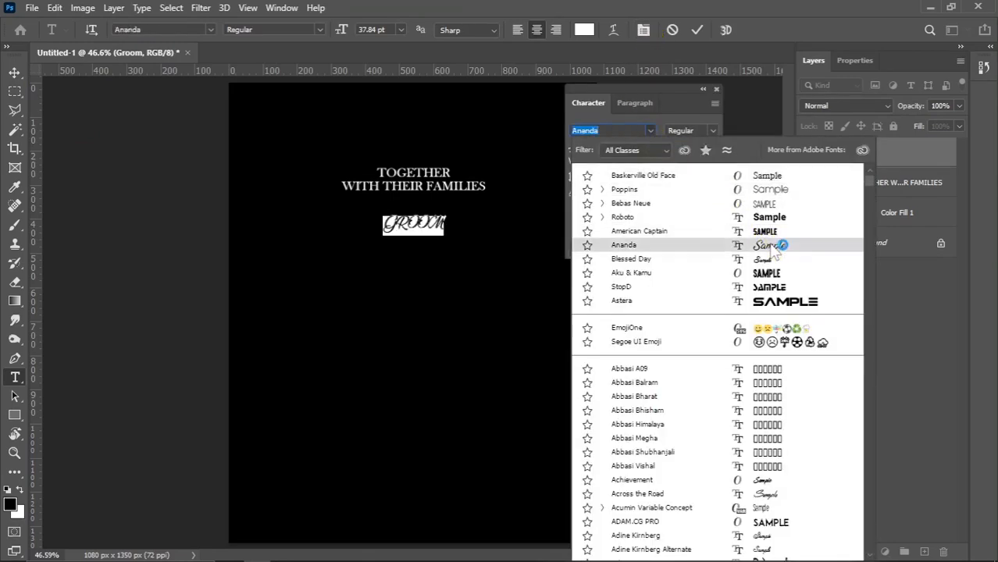
click(617, 211)
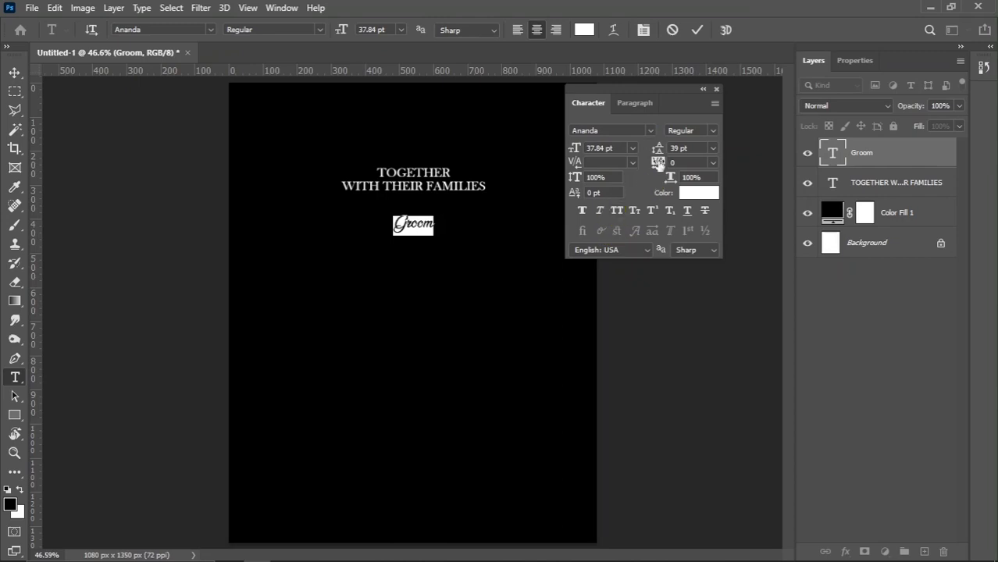
Set the "Groom" text's leading to 70 pt and its font size to 91 pt.
drag(660, 149, 681, 152)
drag(575, 153, 614, 150)
click(14, 73)
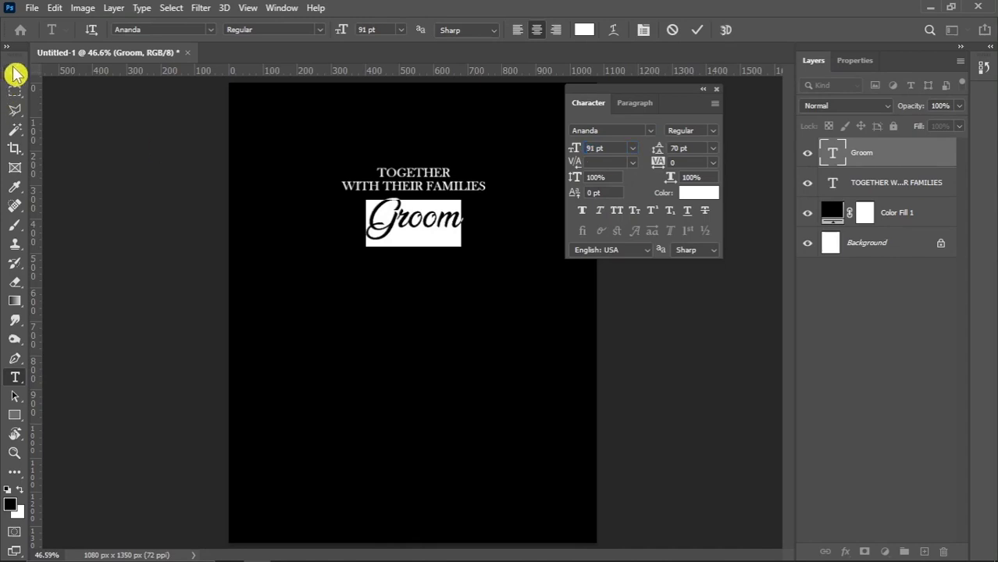
Align the "Groom" text to the horizontal center of the canvas and clear the selection.
key(ctrl+a)
click(334, 31)
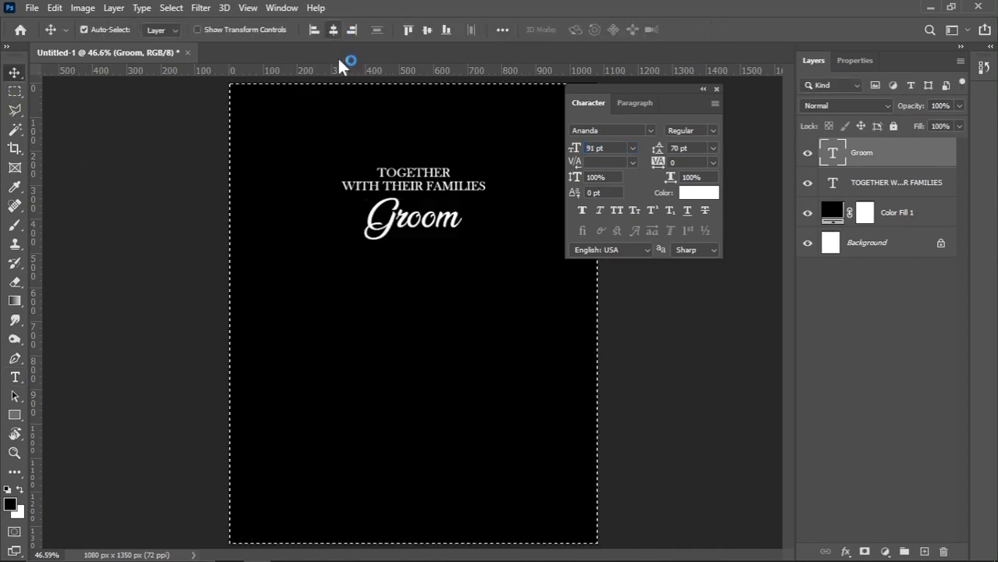
key(ctrl+d)
Duplicate the "Groom" text below itself and replace the copy's text with "Bride".
drag(428, 225, 431, 318)
key(t)
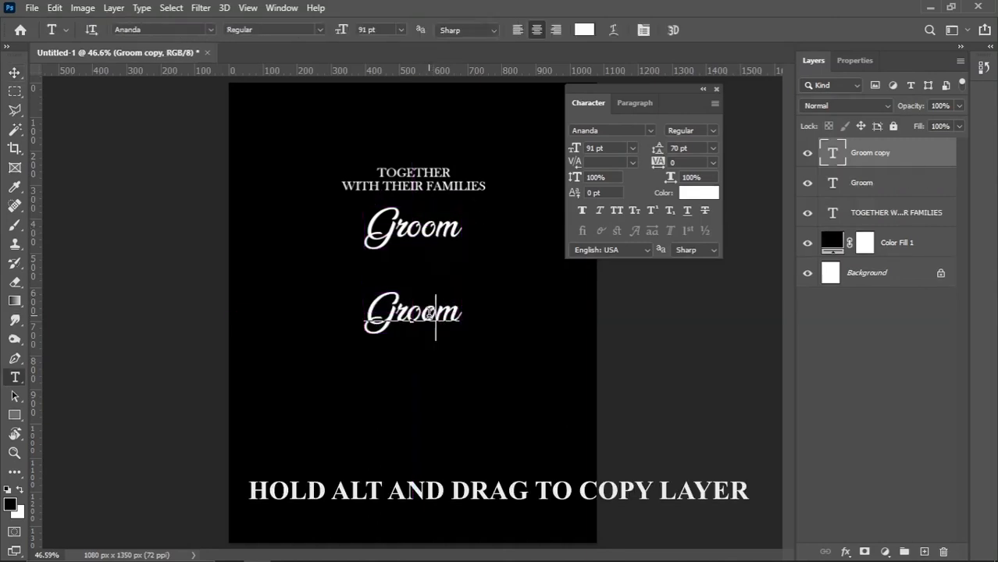
click(434, 316)
key(ctrl+a)
text(Bride)
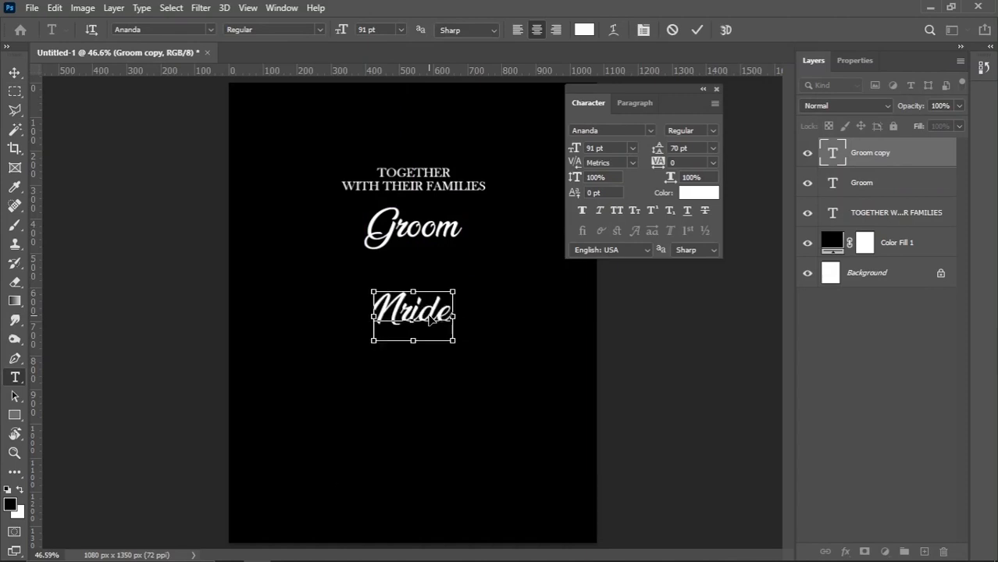
key(ctrl+a)
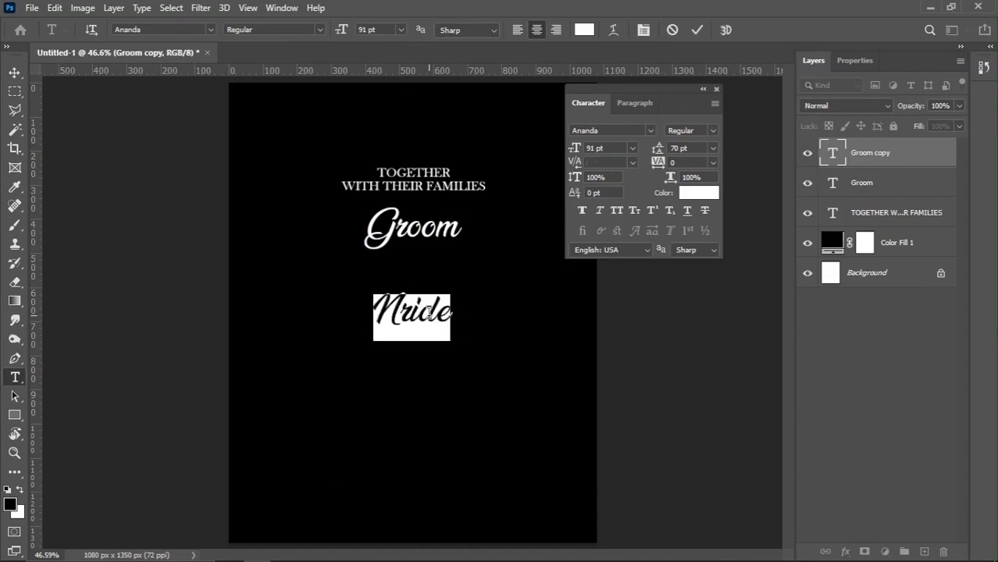
text(Bride)
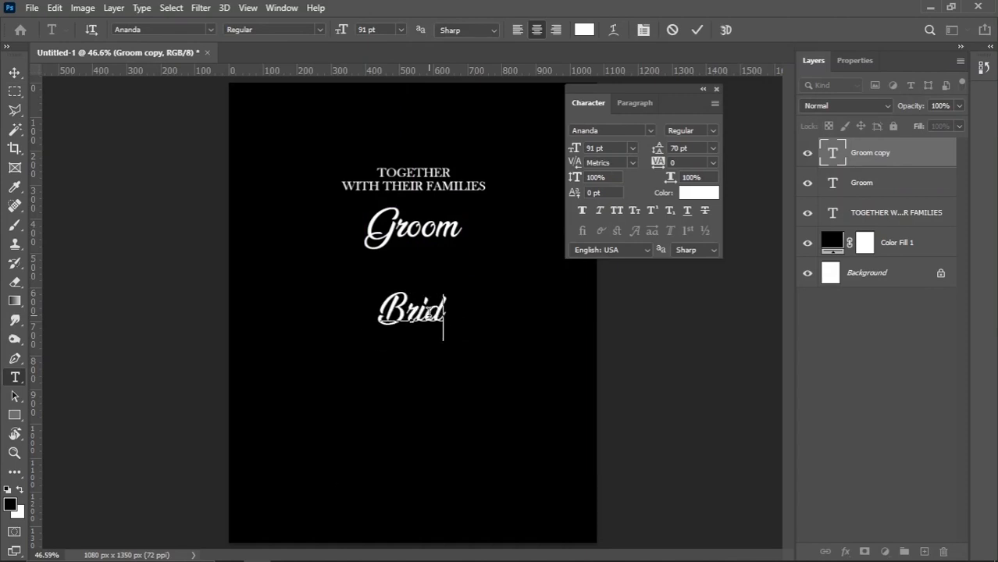
click(14, 74)
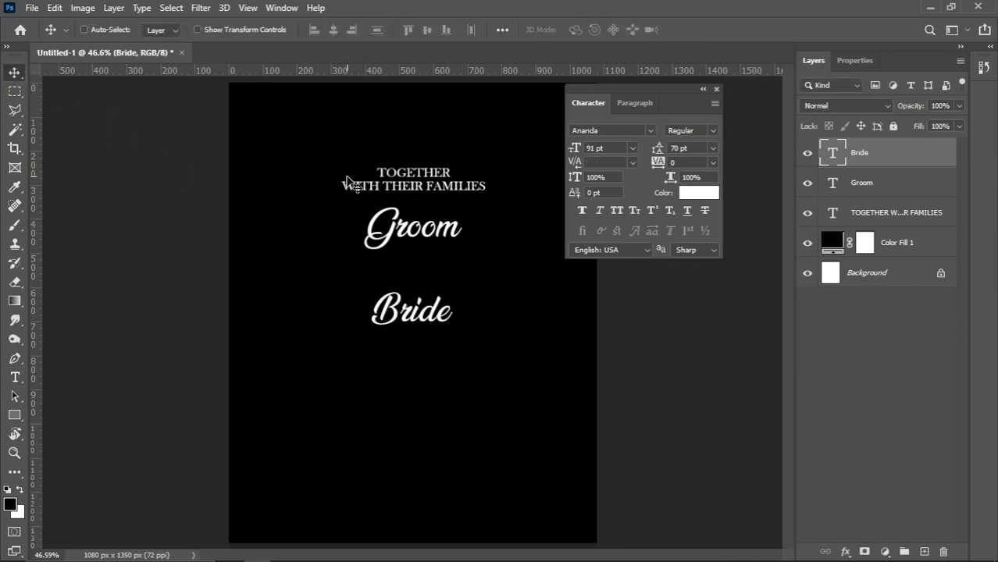
Select the "Groom" and "Bride" layers together and align their horizontal centers.
right_click(445, 242)
shift+click(449, 242)
click(333, 29)
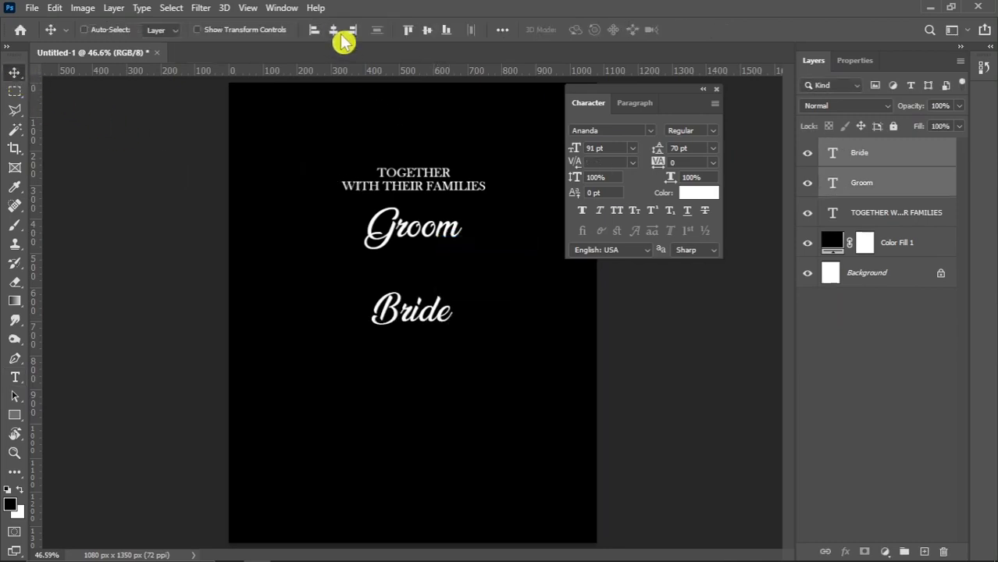
Scale both names up together to about 117% and shift them slightly down.
key(ctrl+t)
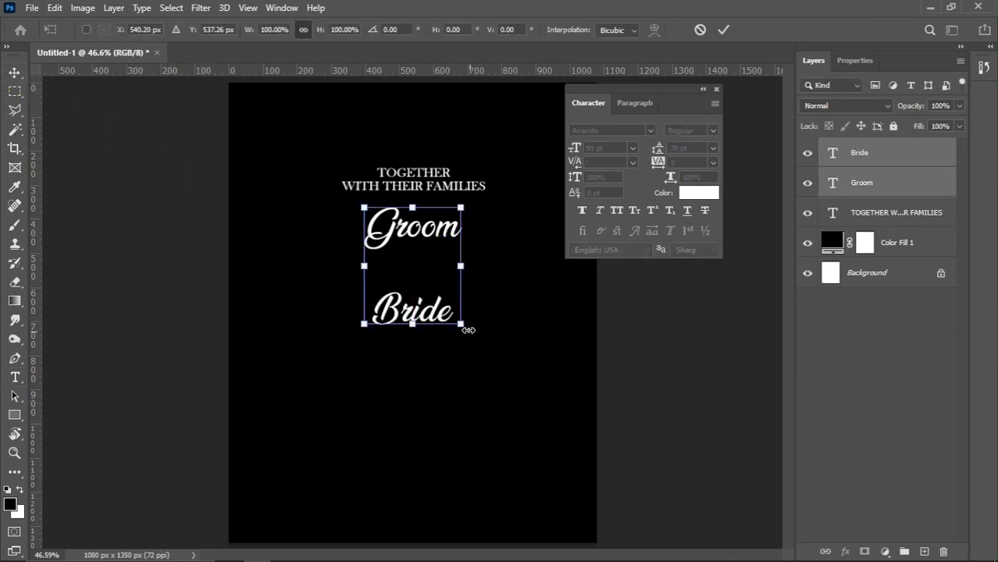
drag(463, 331, 468, 336)
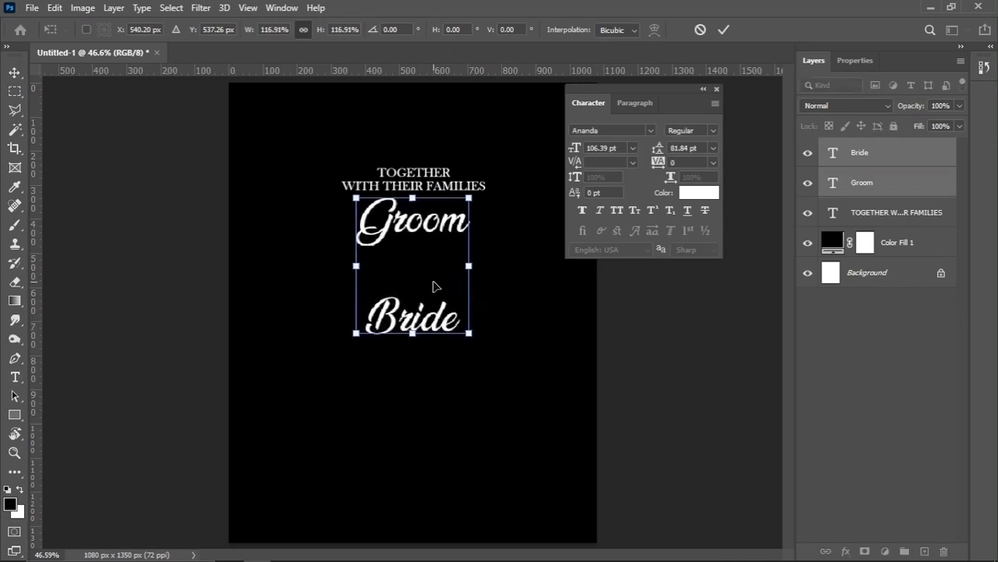
drag(439, 282, 435, 292)
key(Return)
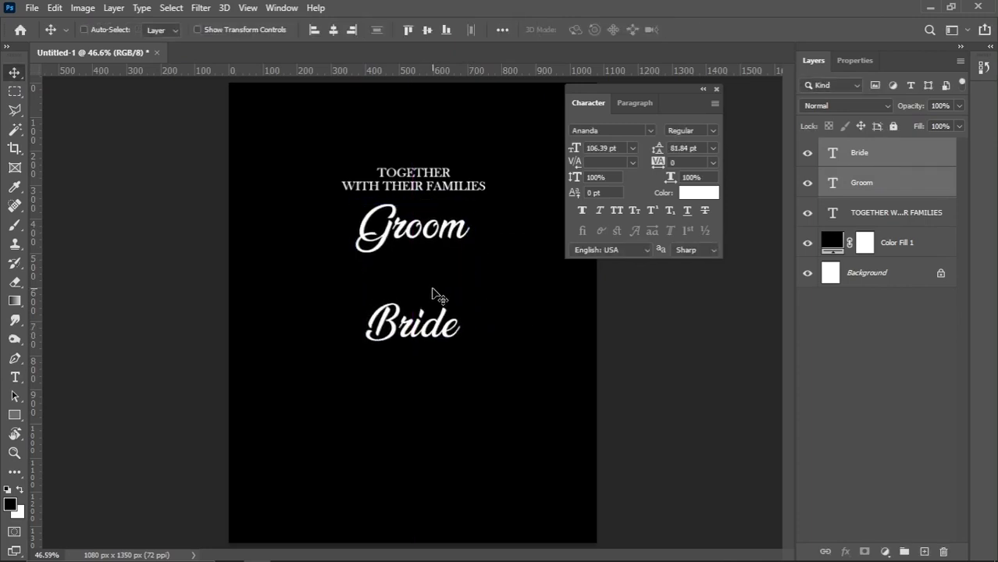
Move the "TOGETHER WITH THEIR FAMILIES" heading up about 60 px and close the character settings.
right_click(449, 192)
click(459, 195)
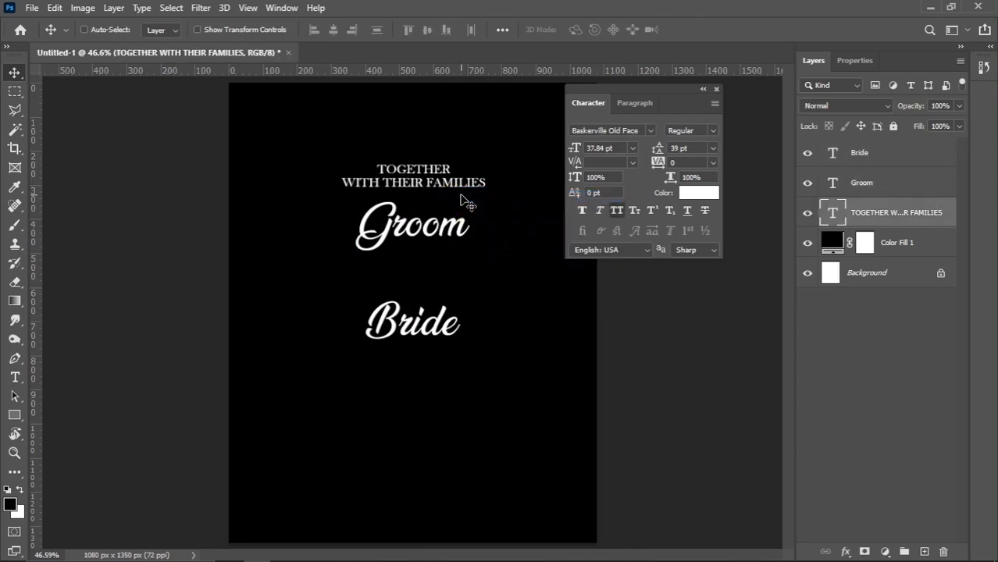
key(shift+Up)
key(shift+Up)
key(shift+Up)
key(shift+Up)
key(shift+Up)
key(shift+Up)
click(716, 89)
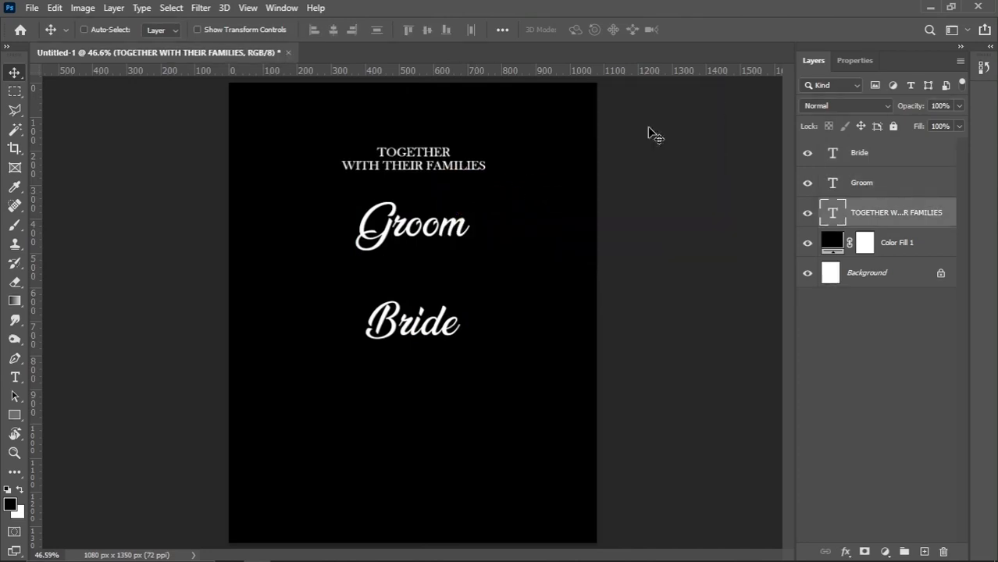
Move the "Groom" and "Bride" layers together up about 40 px toward the heading.
right_click(402, 226)
click(429, 231)
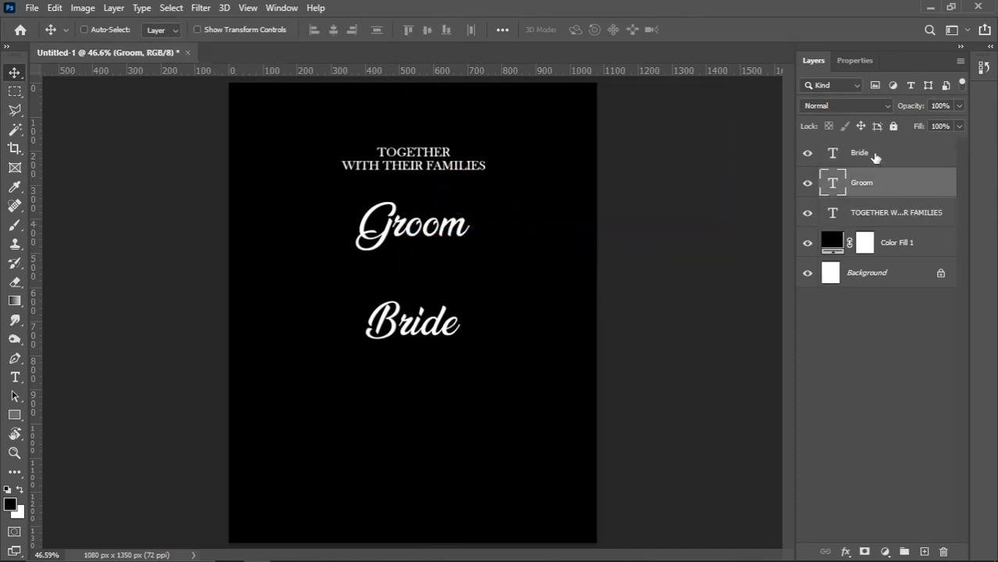
shift+click(876, 157)
key(shift+Up)
key(shift+Up)
key(shift+Up)
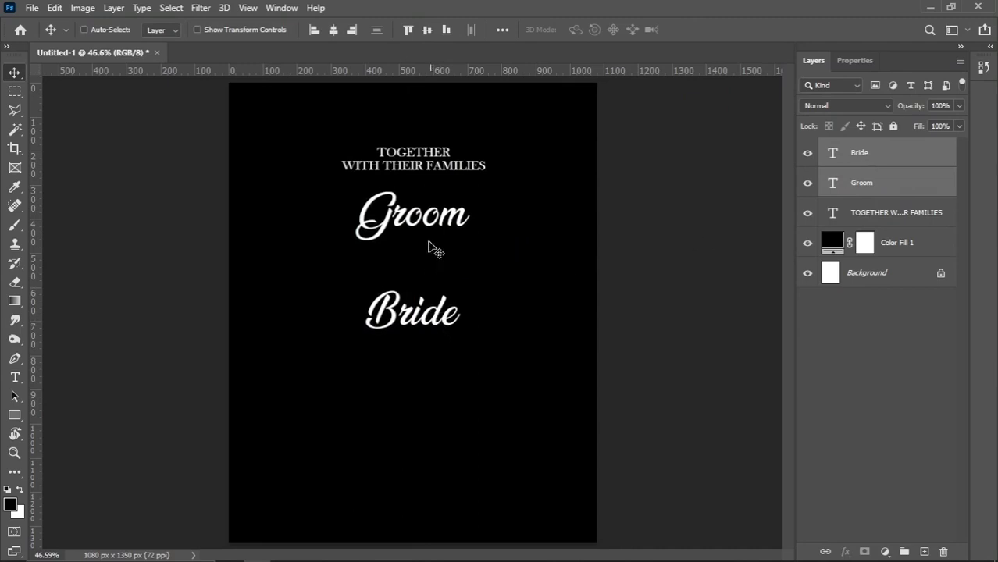
key(shift+Up)
Duplicate the heading between "Groom" and "Bride" and replace the copy's text with "&".
right_click(437, 173)
click(449, 173)
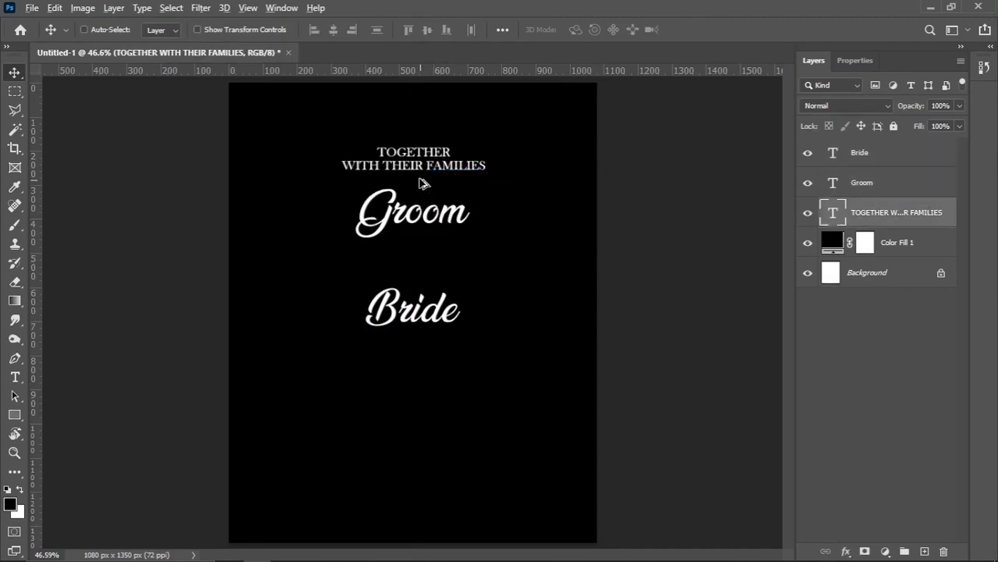
drag(420, 183, 425, 288)
double_click(423, 269)
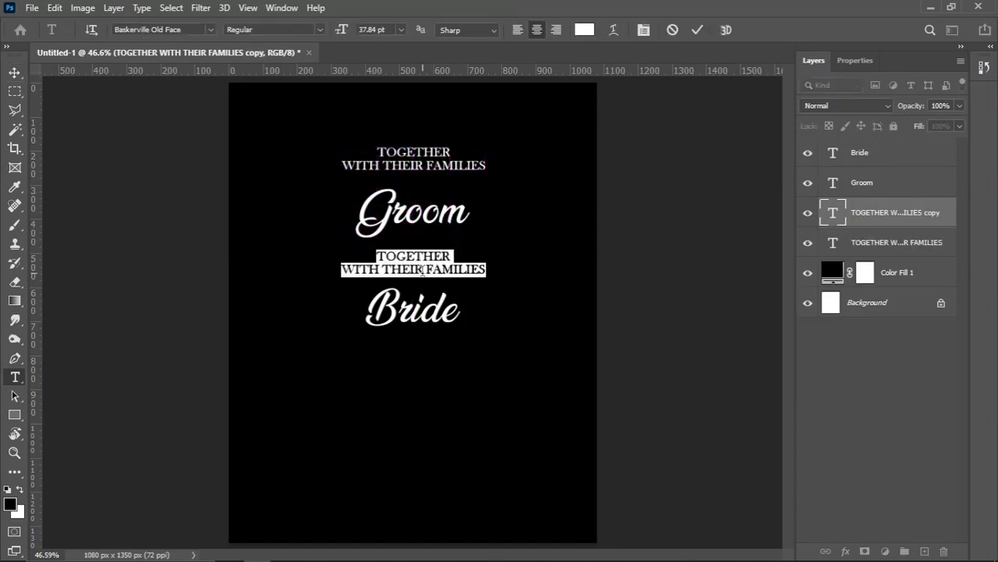
text(&)
click(14, 72)
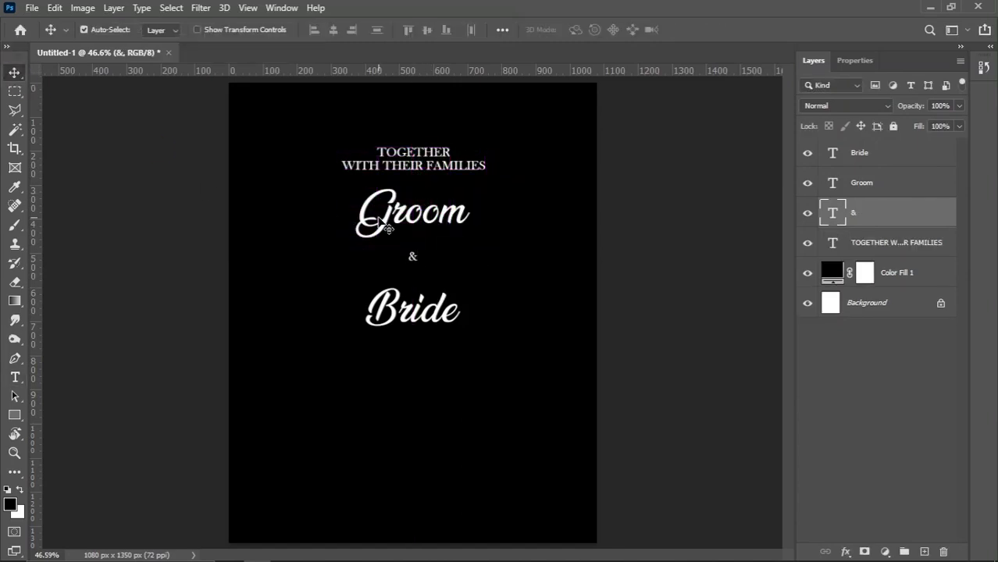
Scale up the "&" between the two names to roughly twice its size.
key(ctrl+t)
drag(422, 270, 431, 282)
key(Return)
right_click(414, 265)
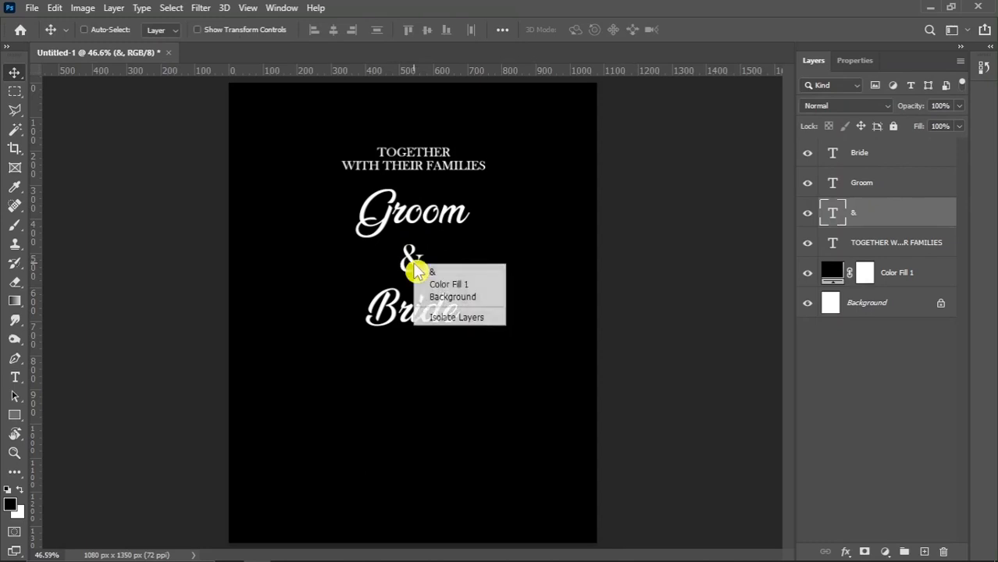
Duplicate the heading below "Bride" and replace its text with two lines: "REQUEST THE PLEASURE OF YOUR COMPANY" and "AT THE CELEBRATION OF THEIR".
click(412, 170)
right_click(414, 168)
click(425, 173)
drag(418, 169, 419, 373)
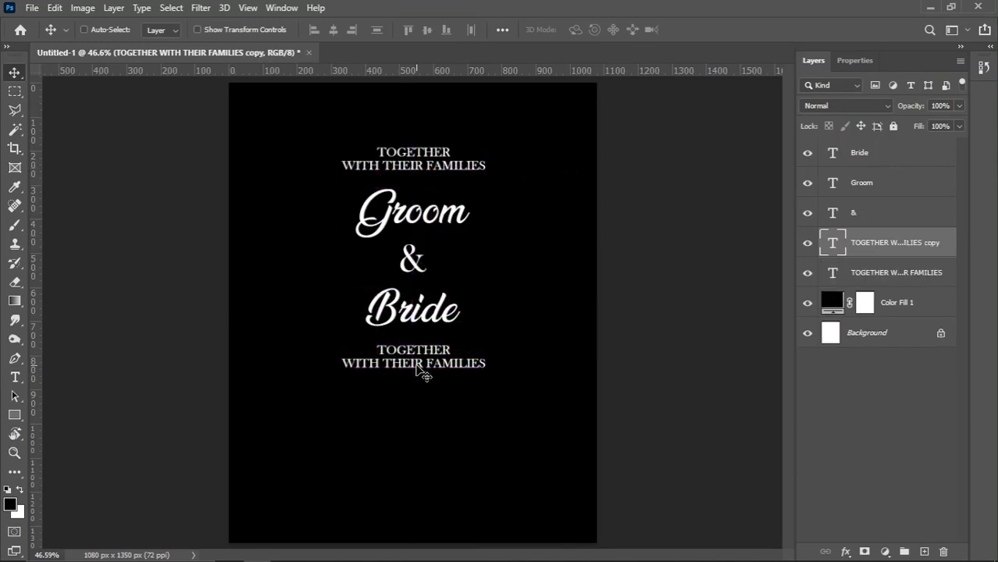
double_click(417, 364)
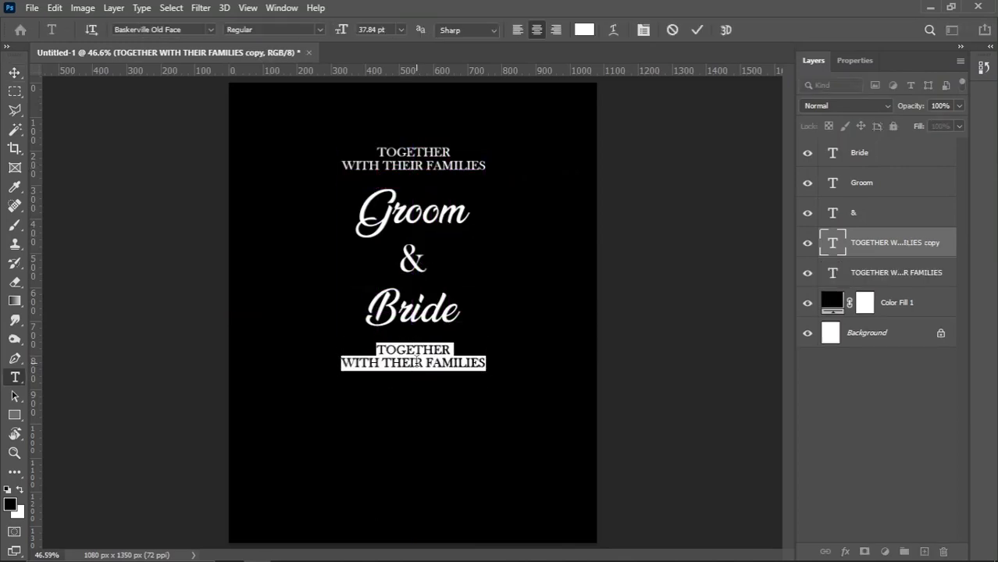
text(BEQU)
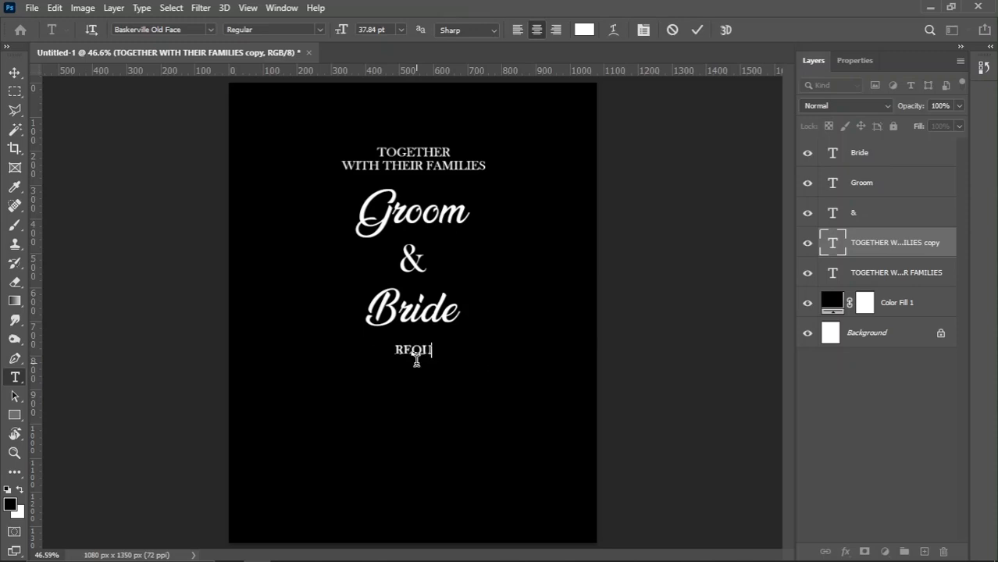
text(EST THE PLEASURE OF YOUR )
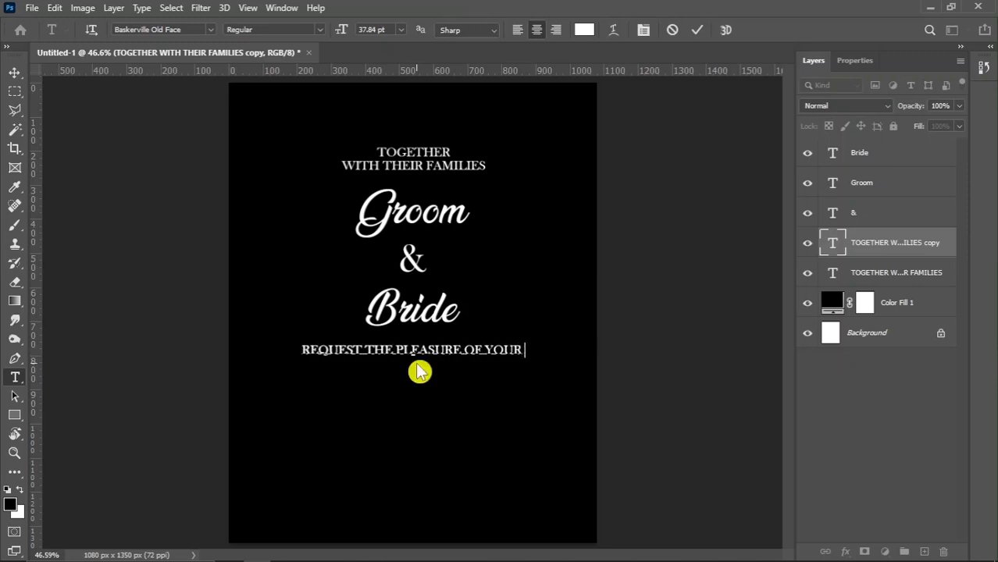
text(COMPANY)
text(AT THE CELEBRAT)
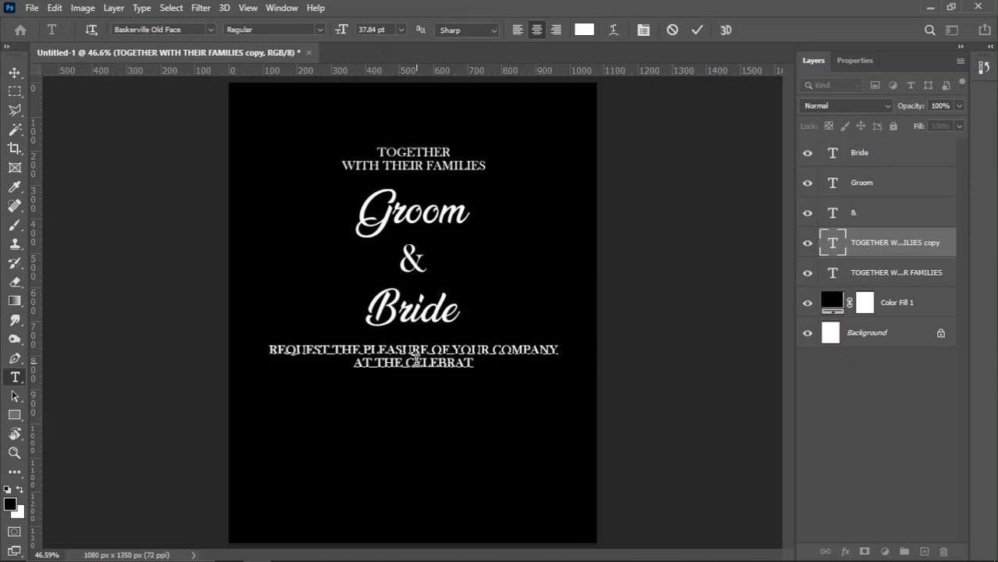
text(ION OF THEIR)
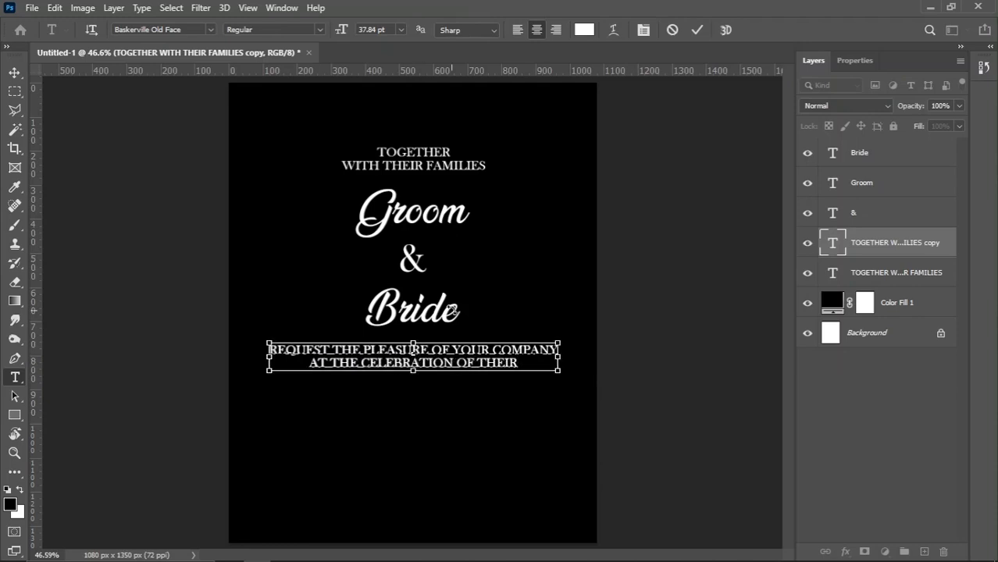
Set the font size of the two-line request text below "Bride" to 29 pt.
key(ctrl+a)
click(644, 31)
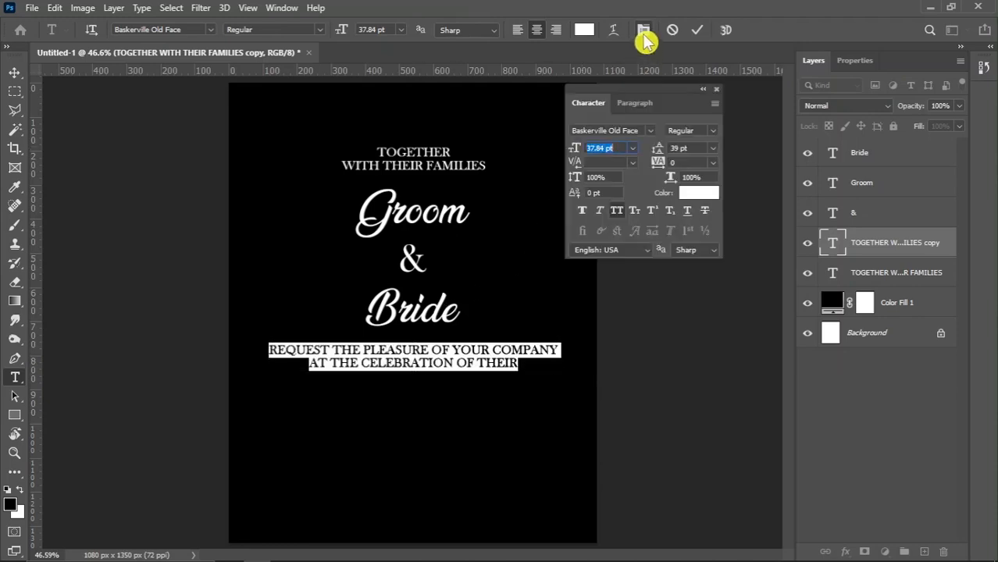
click(713, 131)
click(713, 132)
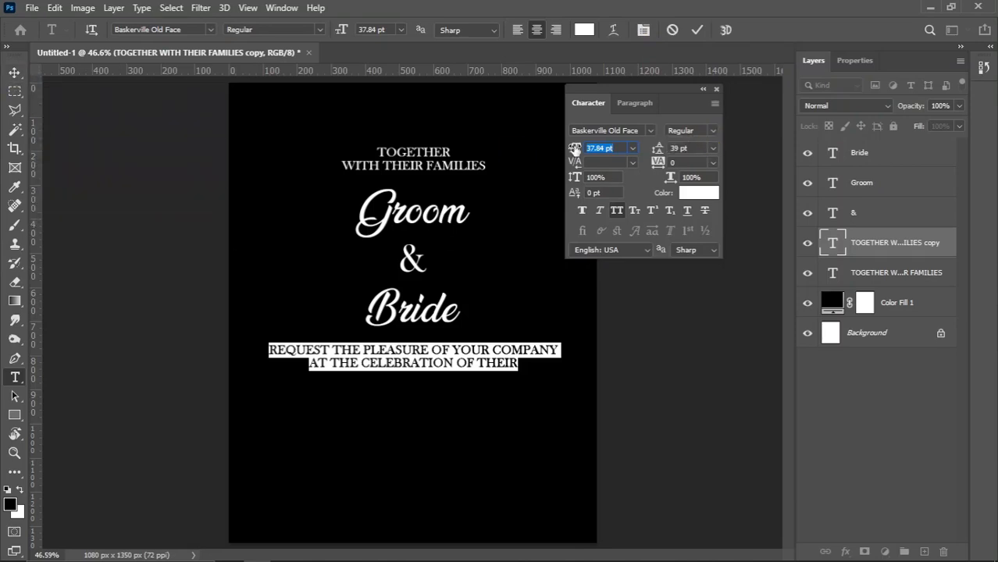
drag(575, 148, 568, 149)
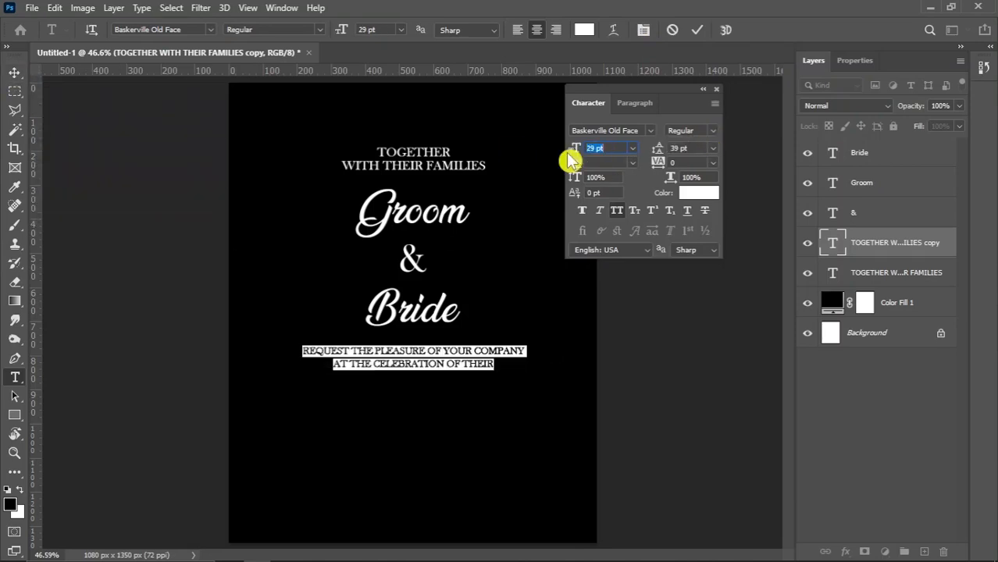
click(14, 73)
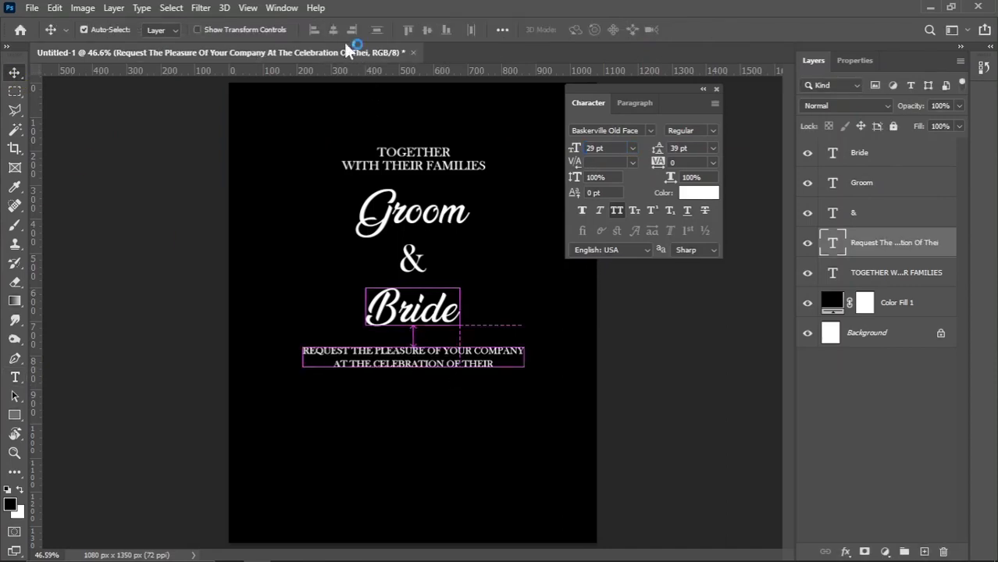
Nudge the request text slightly up and scale it down to about 26.79 pt.
click(334, 30)
drag(441, 359, 442, 358)
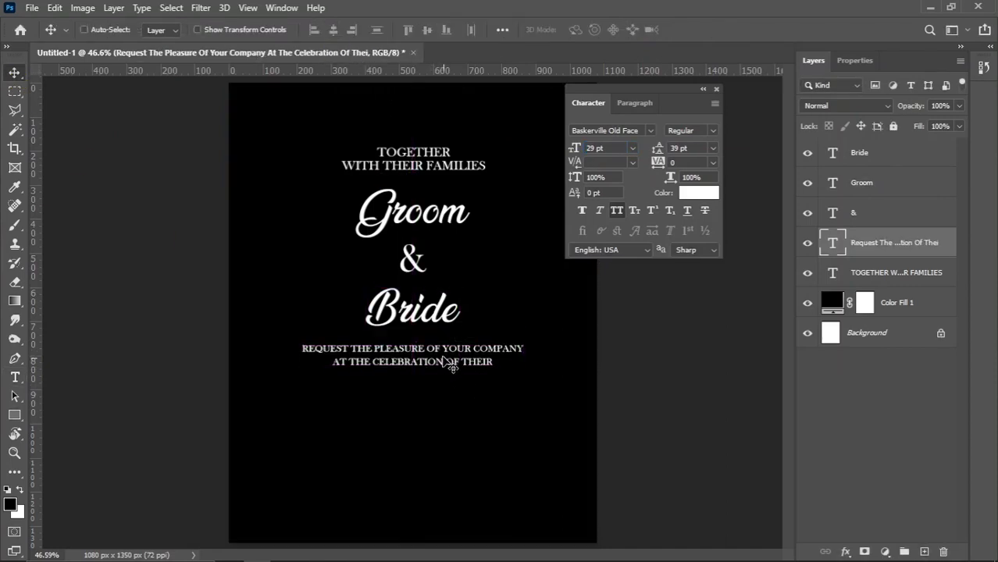
key(ctrl+t)
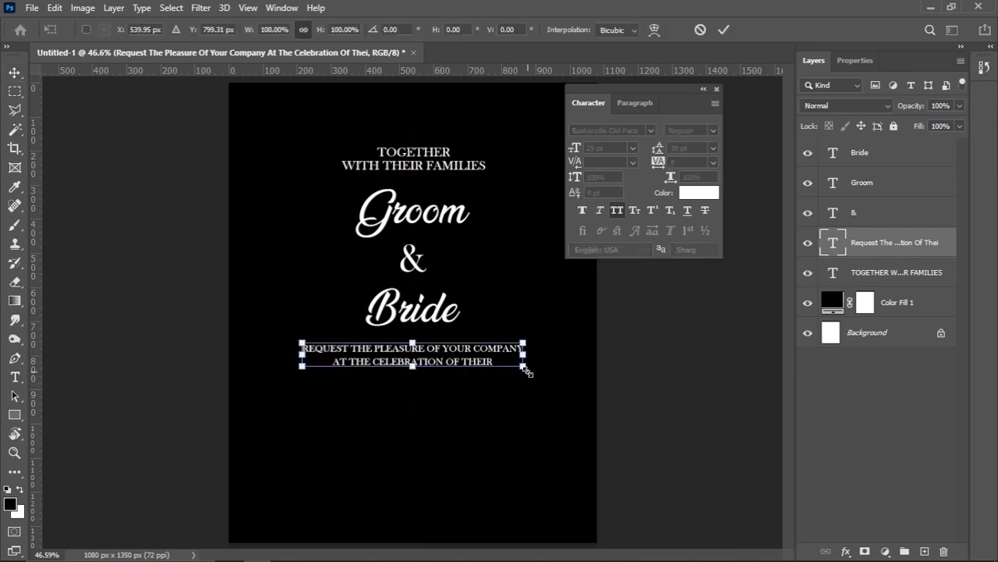
drag(527, 372, 519, 367)
key(Return)
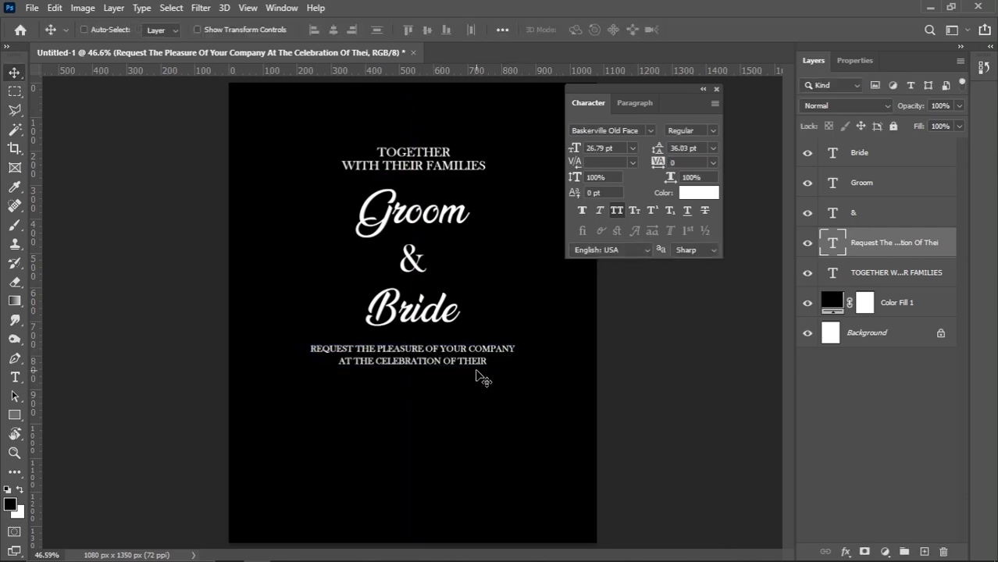
Duplicate the request text directly below itself and replace the copy's text with "20".
drag(447, 361, 440, 414)
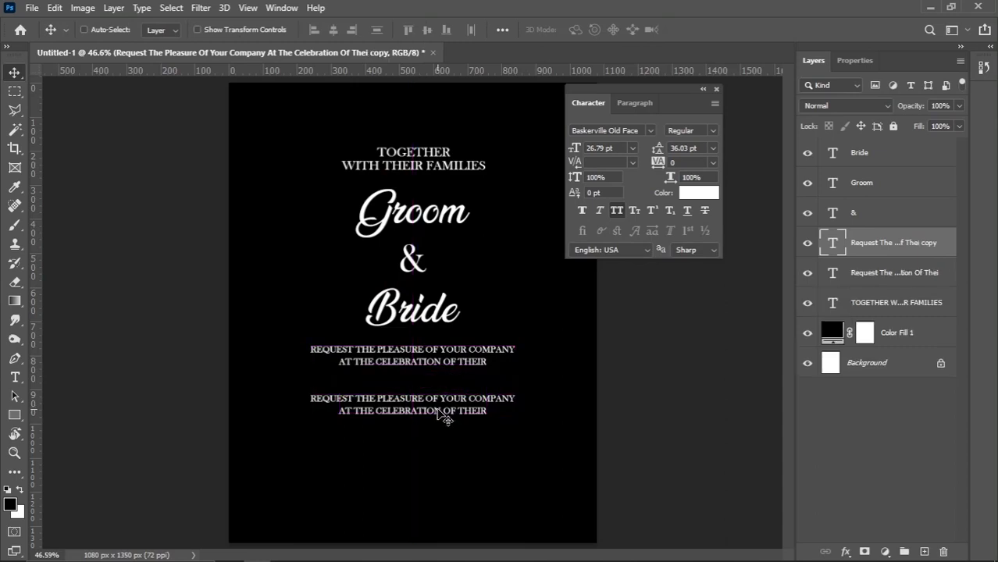
key(t)
click(429, 406)
key(ctrl+a)
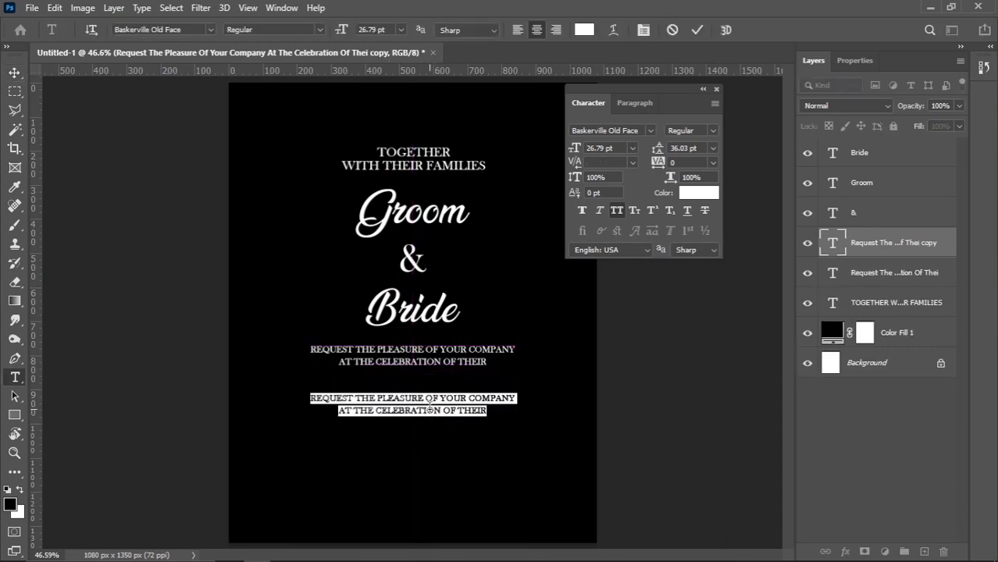
text(20)
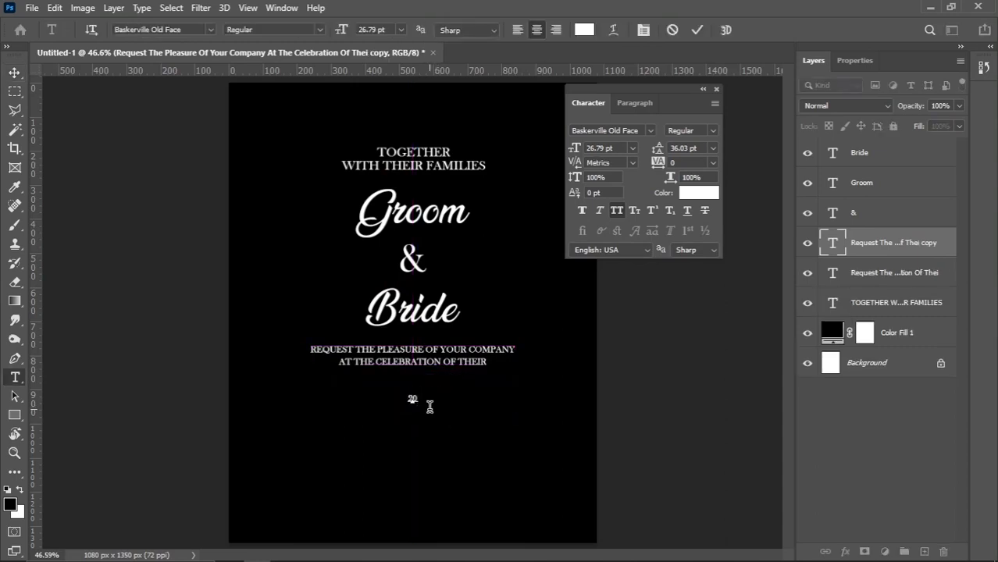
click(14, 73)
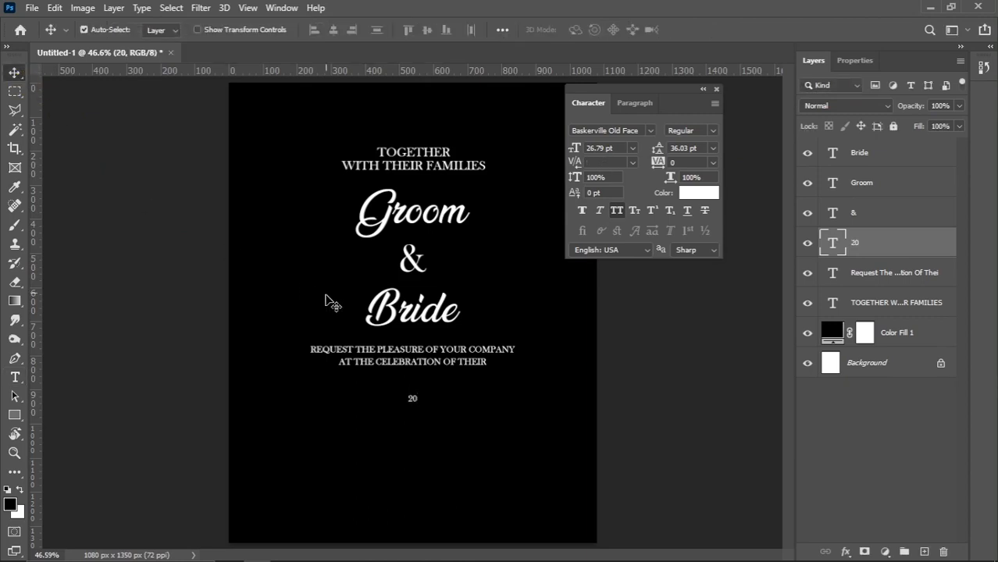
Scale the "20" below the request text up to about 144.46 pt.
key(ctrl+t)
mouse_move(421, 410)
mouse_down()
mouse_move(439, 424)
mouse_move(422, 414)
mouse_up()
key(Return)
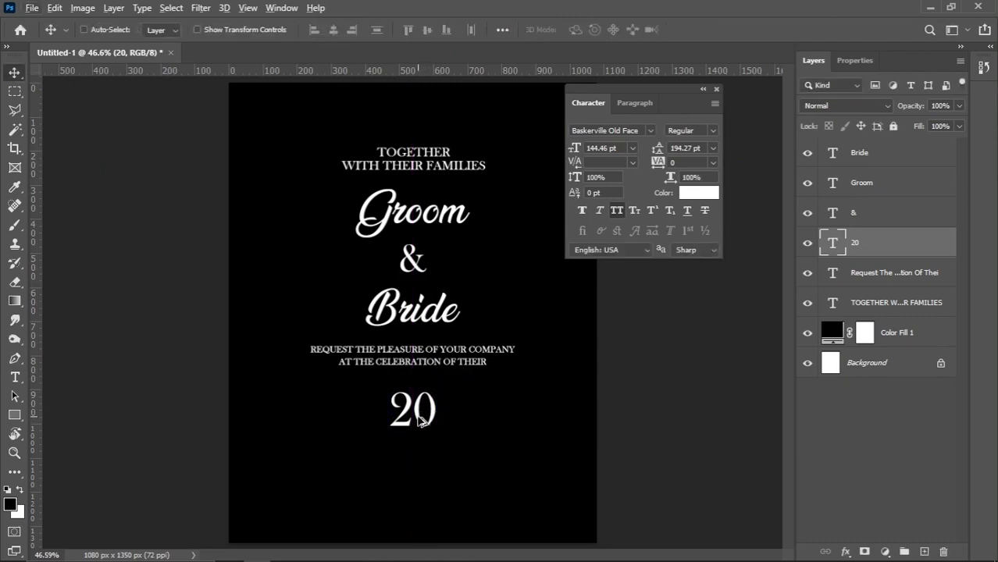
Duplicate the "20", place the copy to its left and replace its text with "JUNE".
drag(871, 243, 923, 552)
drag(412, 416, 334, 414)
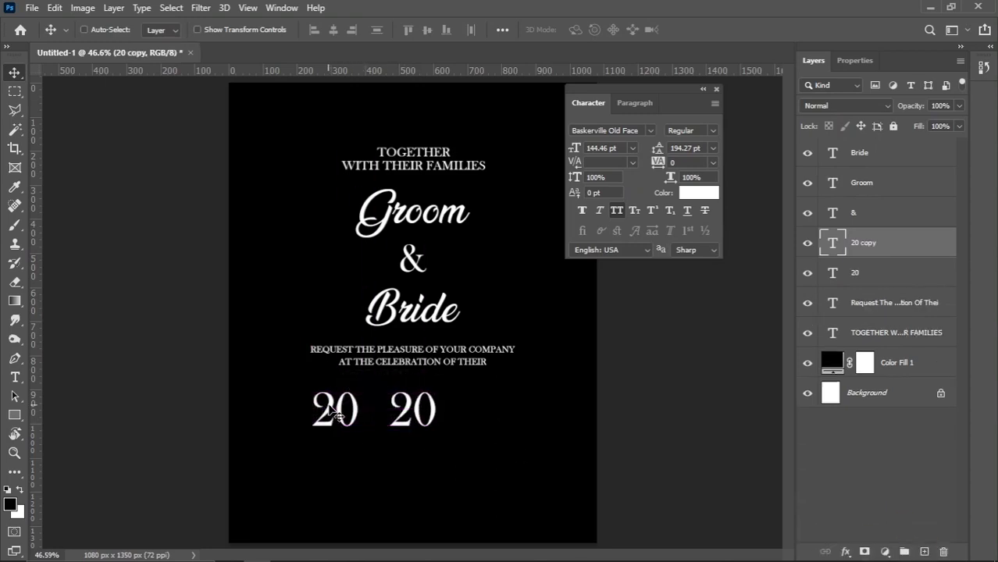
key(t)
click(343, 405)
key(ctrl+a)
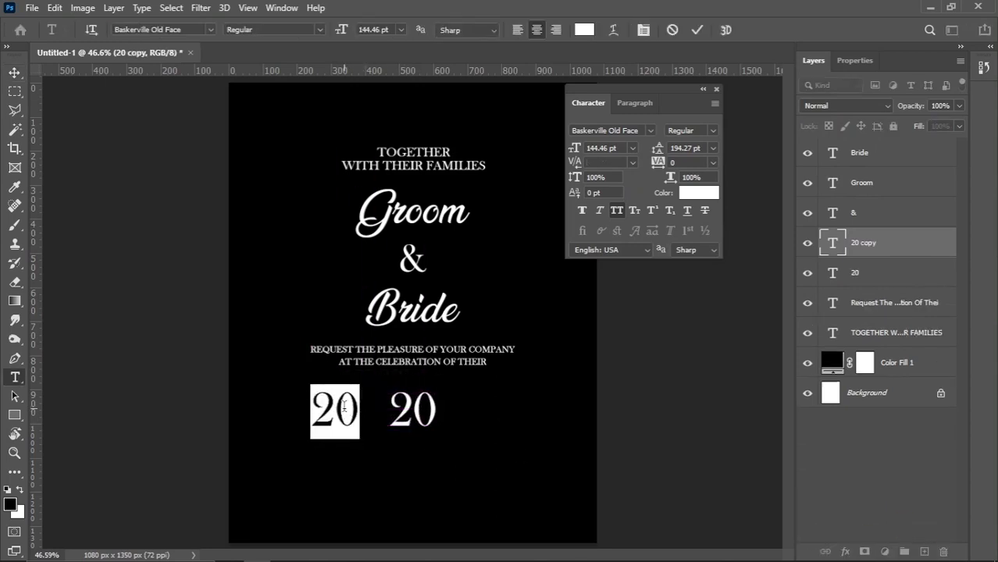
text(JUNE)
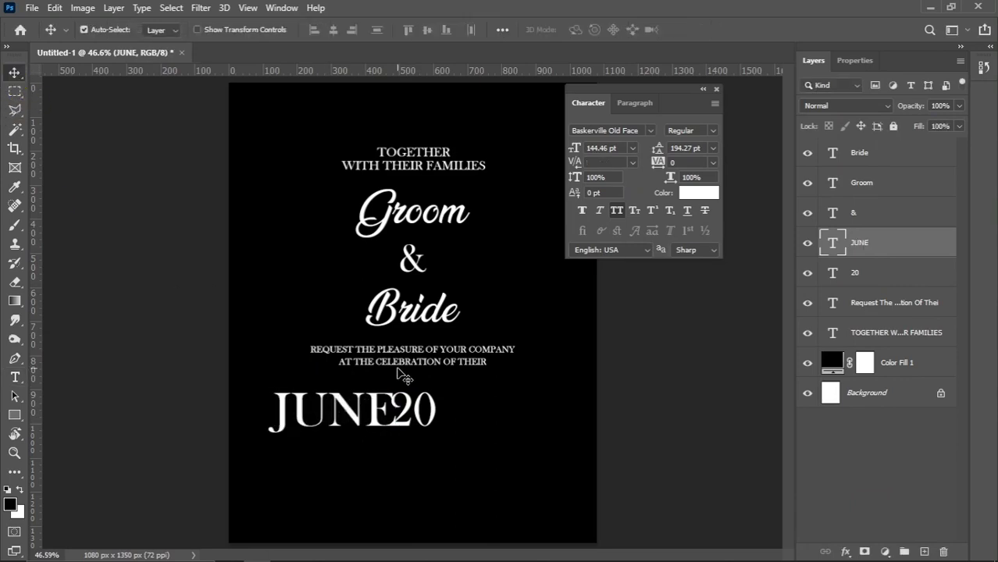
Scale "JUNE" down to about 70.7 pt so it sits clear of the "20", and undo the last adjustment.
key(ctrl+t)
drag(395, 443, 361, 412)
key(Return)
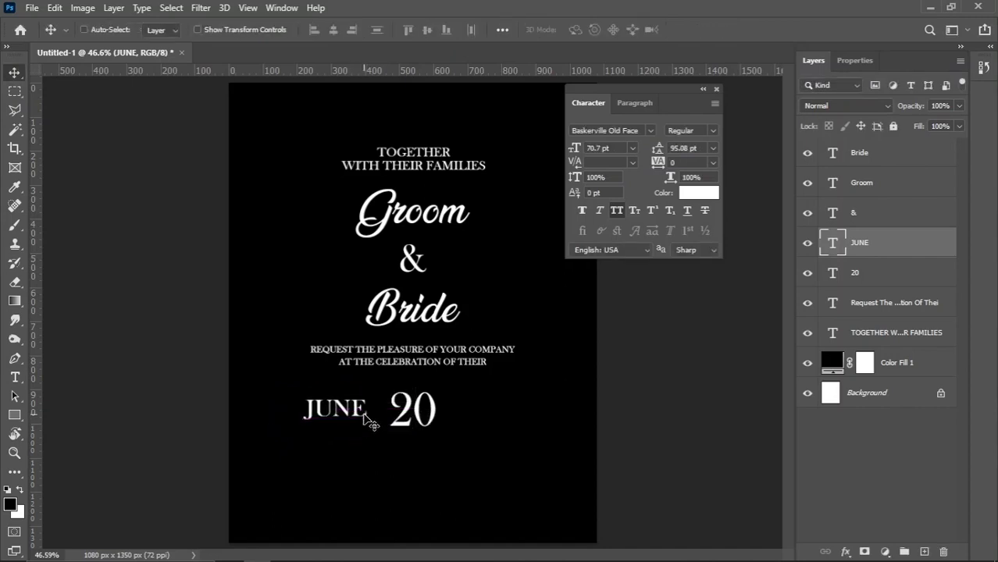
key(ctrl+z)
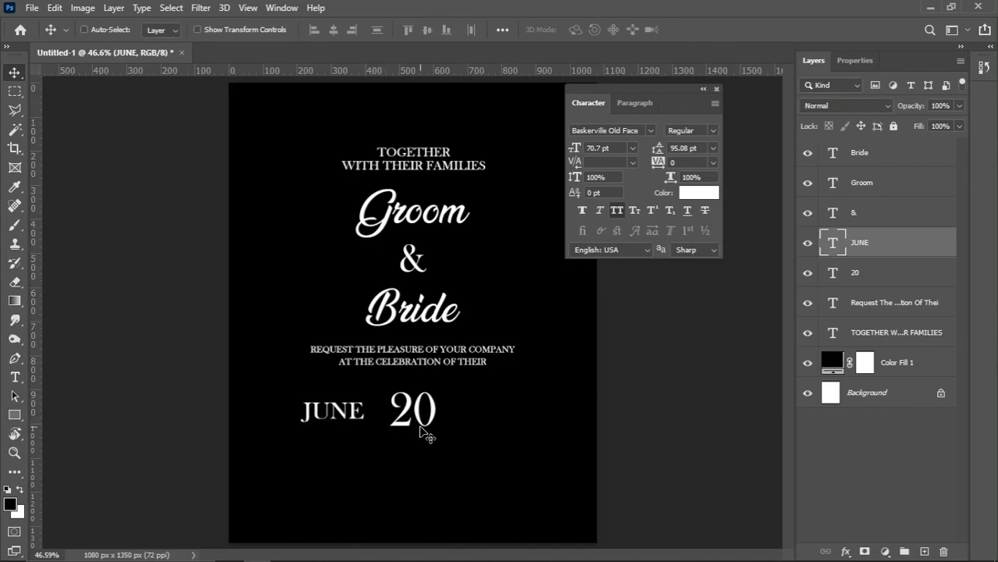
Nudge "JUNE" toward the "20" and scale it down to about 63.36 pt.
key(shift+Right)
key(shift+Right)
key(shift+Right)
key(shift+Right)
scroll(357, 418, up, 4)
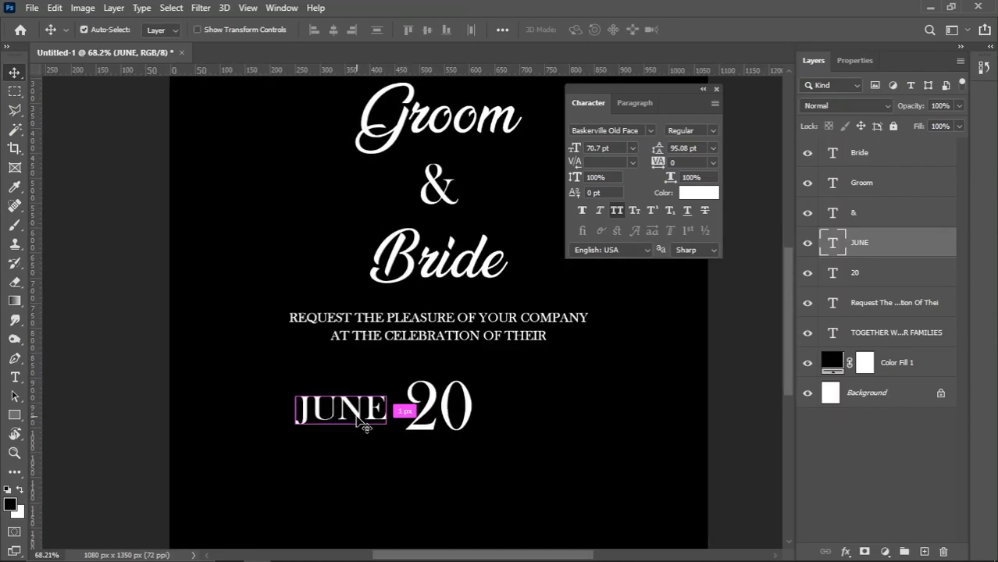
key(ctrl+t)
scroll(375, 414, up, 3)
drag(401, 383, 389, 384)
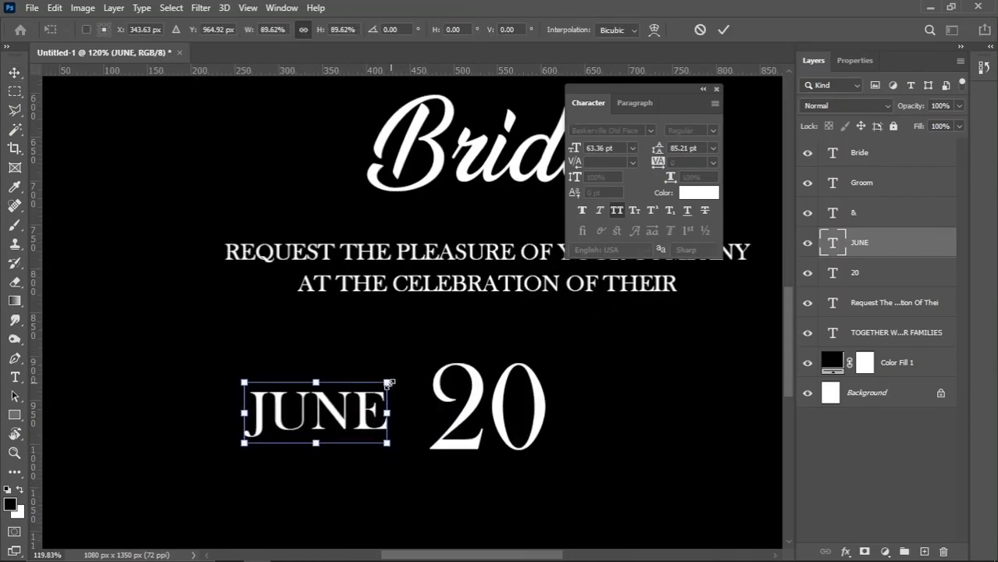
key(Return)
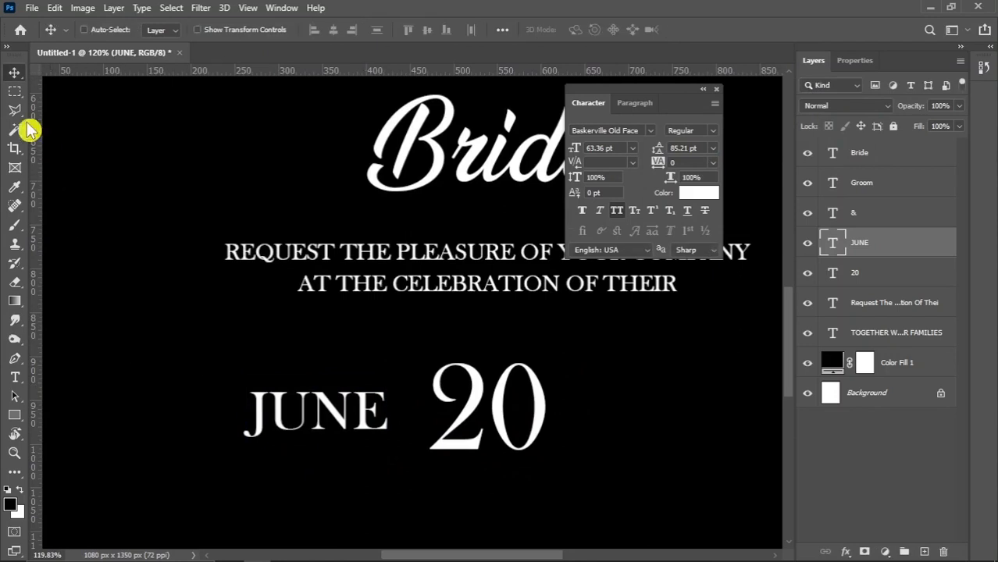
Set up the Pen tool for drawing shapes with no fill and a white 4 px stroke.
click(21, 368)
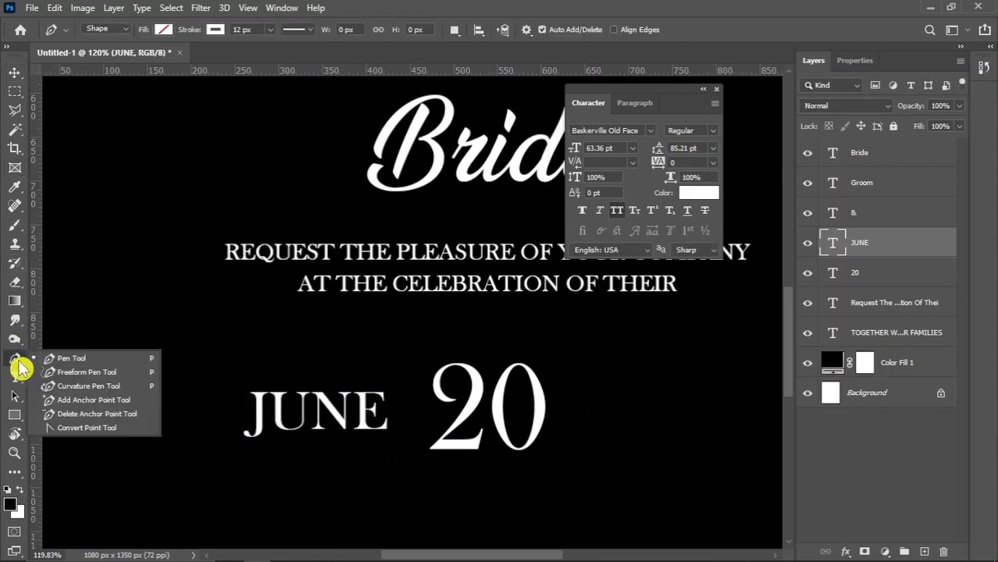
click(93, 361)
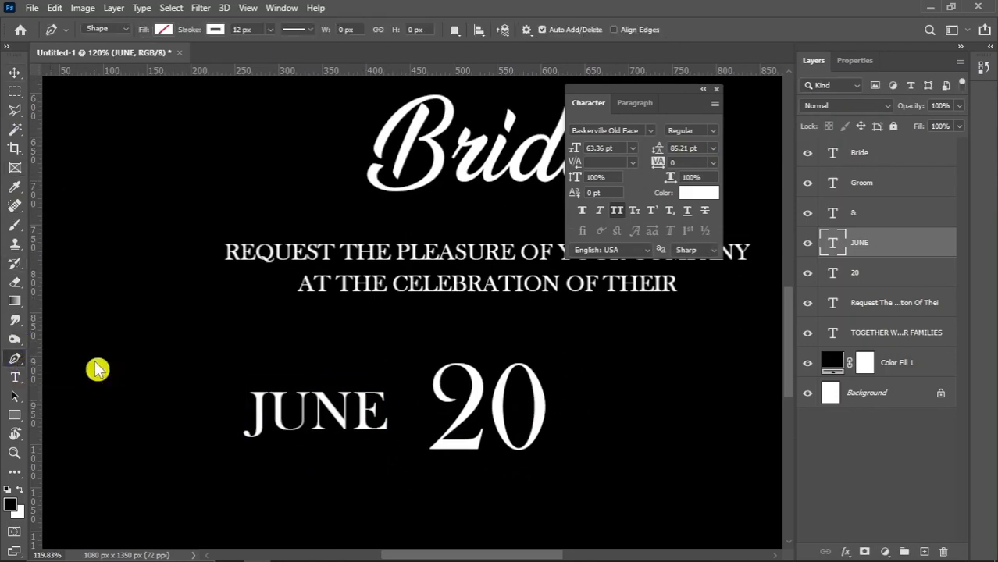
click(164, 33)
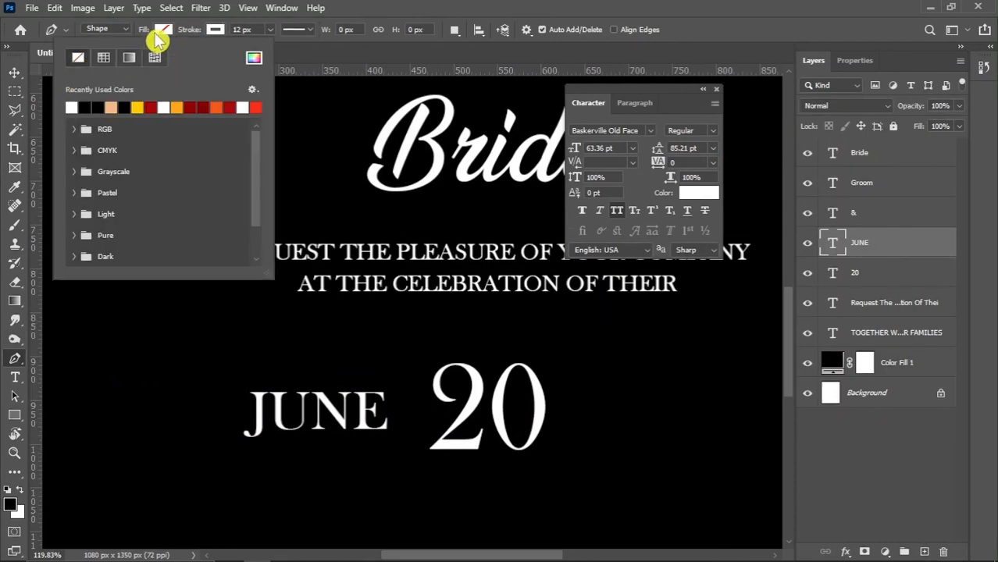
click(215, 29)
click(215, 30)
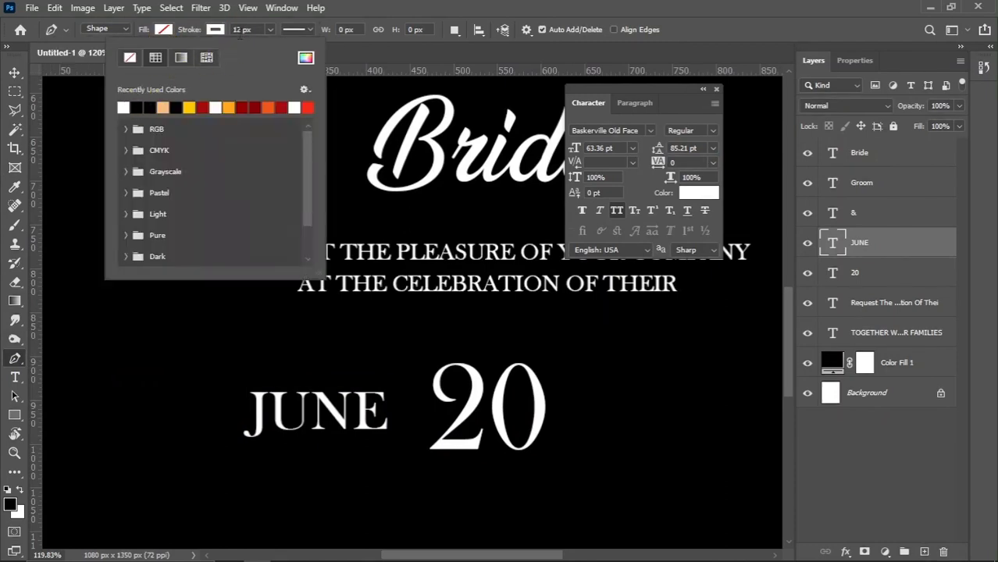
click(249, 30)
text(4)
key(Return)
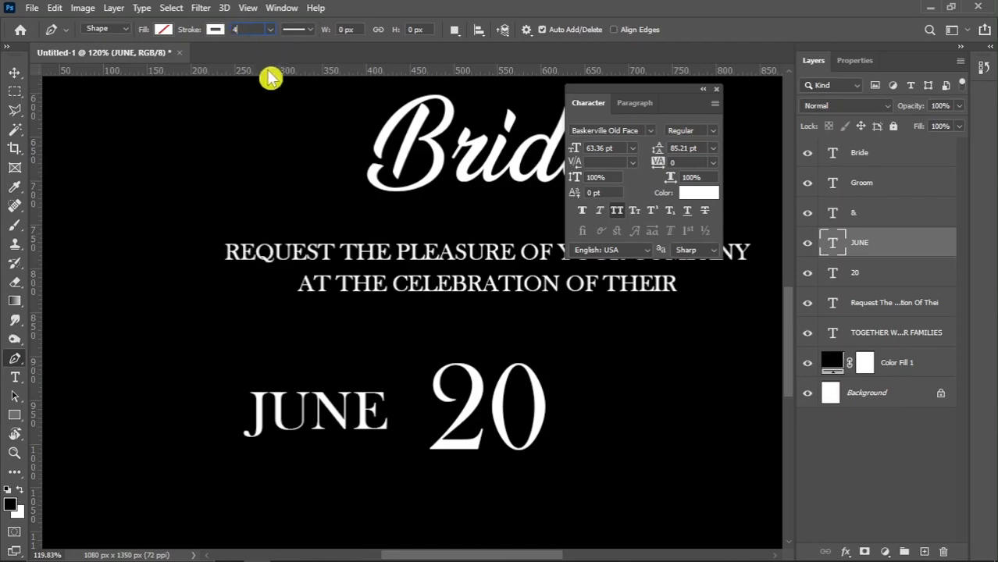
Draw a straight horizontal line about 159 px long just above "JUNE".
click(248, 382)
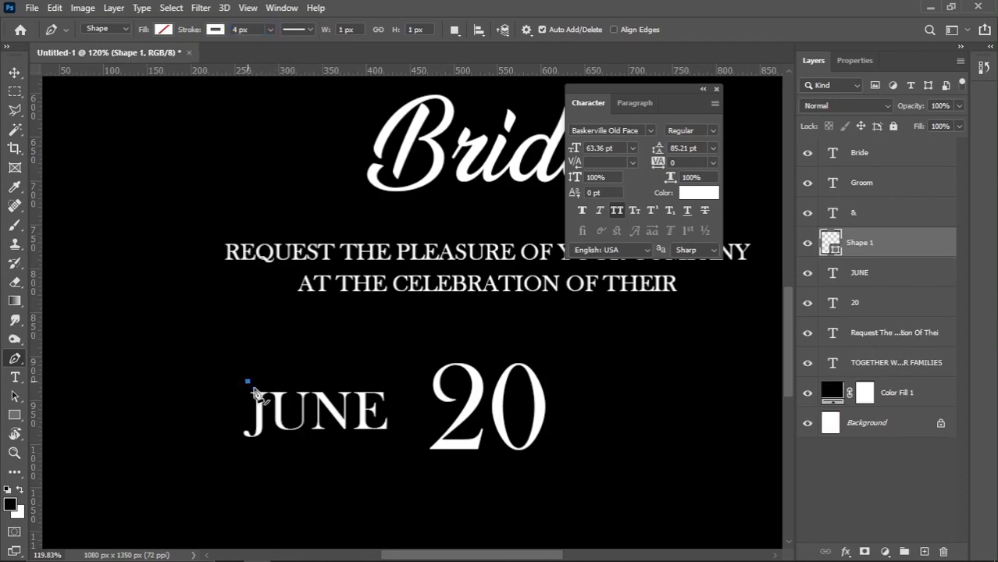
click(389, 382)
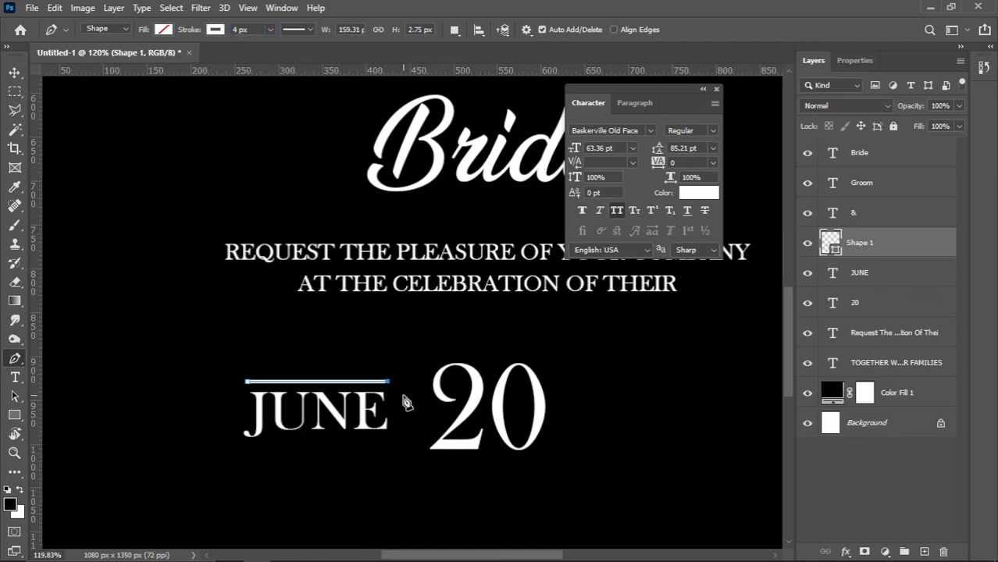
click(9, 75)
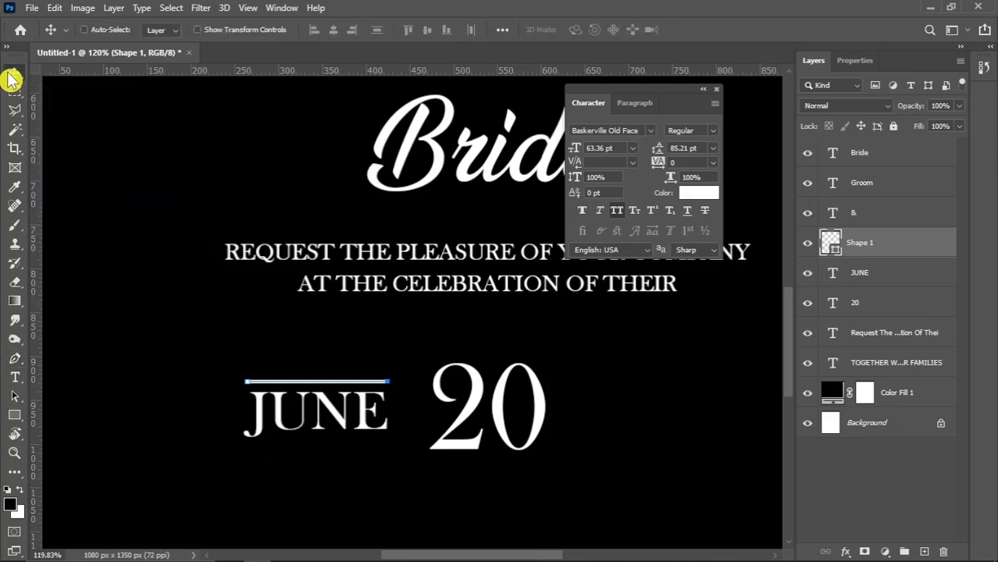
Duplicate the line above "JUNE" and position the copy just below the word.
scroll(379, 410, down, 2)
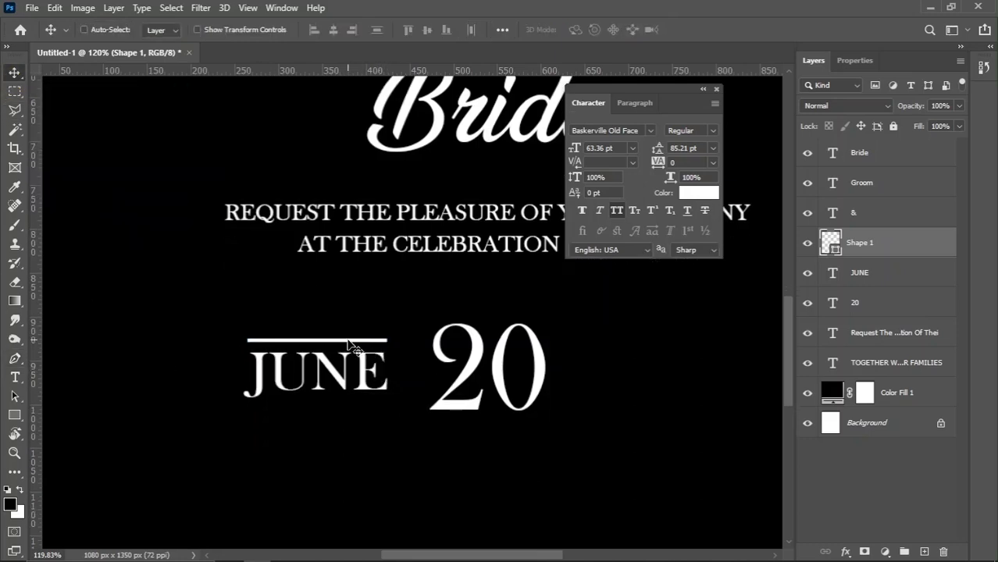
drag(906, 249, 924, 551)
drag(350, 353, 364, 418)
key(Up)
key(Up)
key(Up)
key(Up)
key(Up)
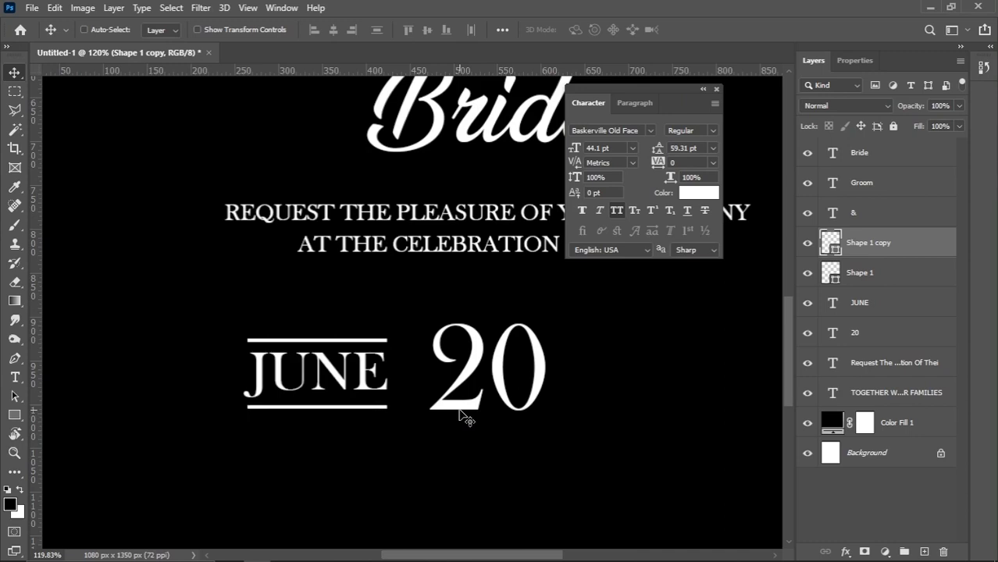
Stretch both lines around "JUNE" horizontally to about 163 px so they span the word's width.
shift+click(878, 273)
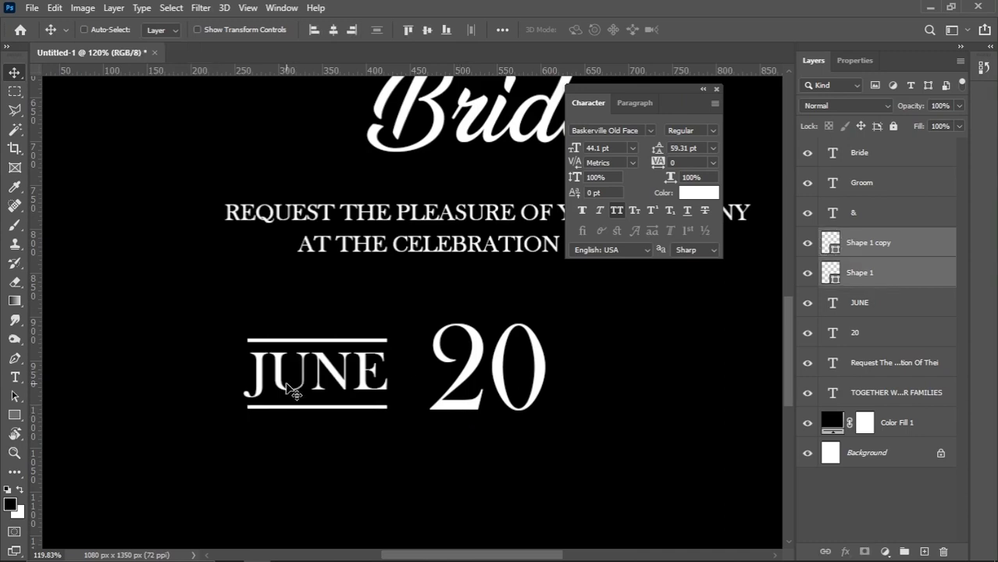
key(ctrl+t)
scroll(244, 368, up, 5)
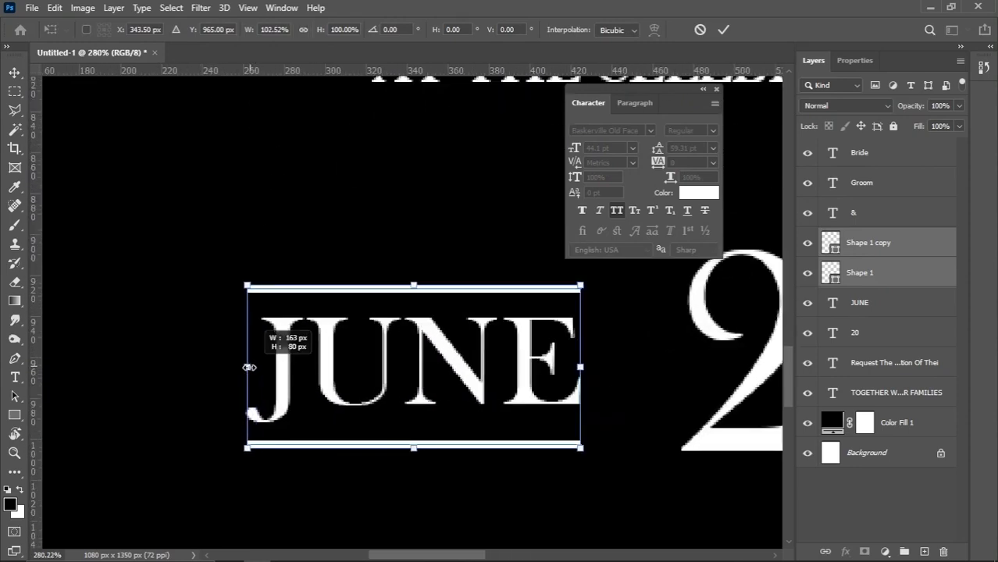
scroll(248, 367, down, 4)
key(Return)
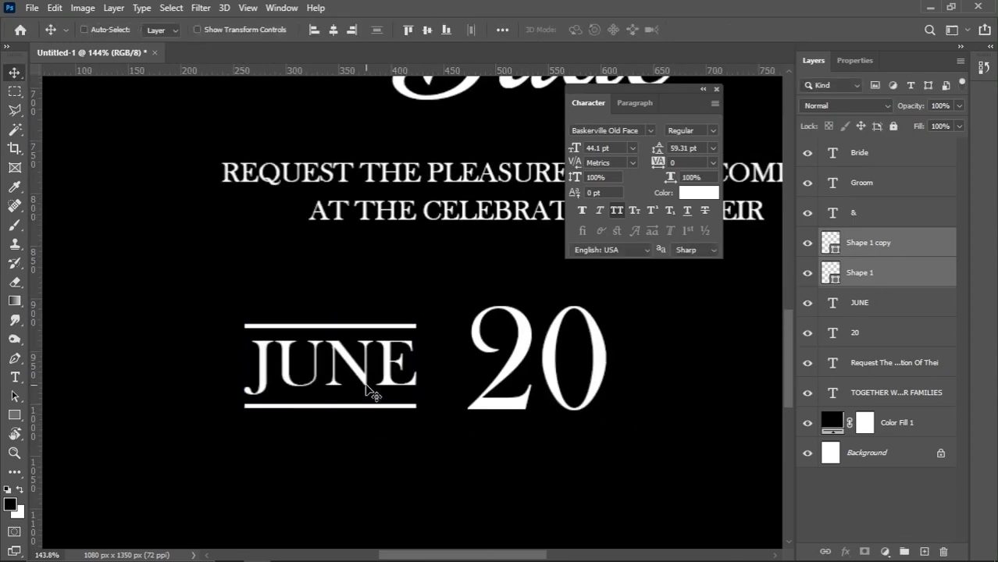
Group "JUNE" together with the lines above and below it.
scroll(320, 363, down, 3)
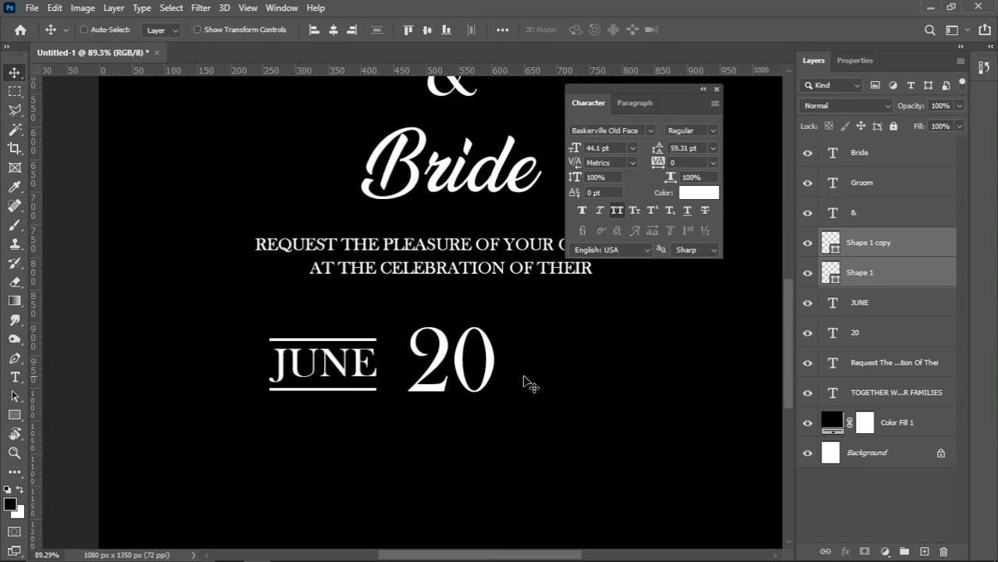
shift+click(874, 308)
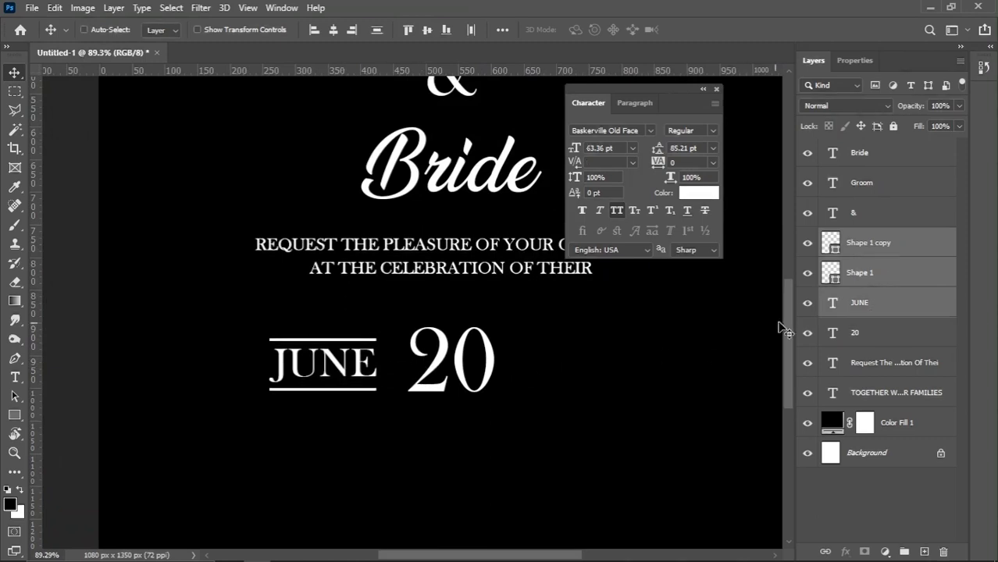
key(ctrl+g)
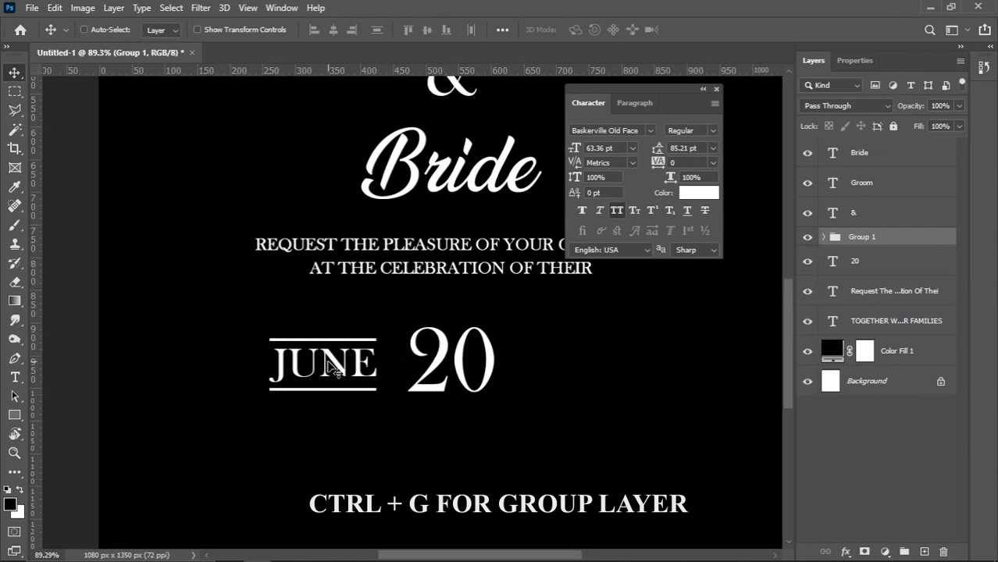
Duplicate the "JUNE" group to the right of the "20" and replace the copy's text with "2023".
drag(333, 368, 580, 373)
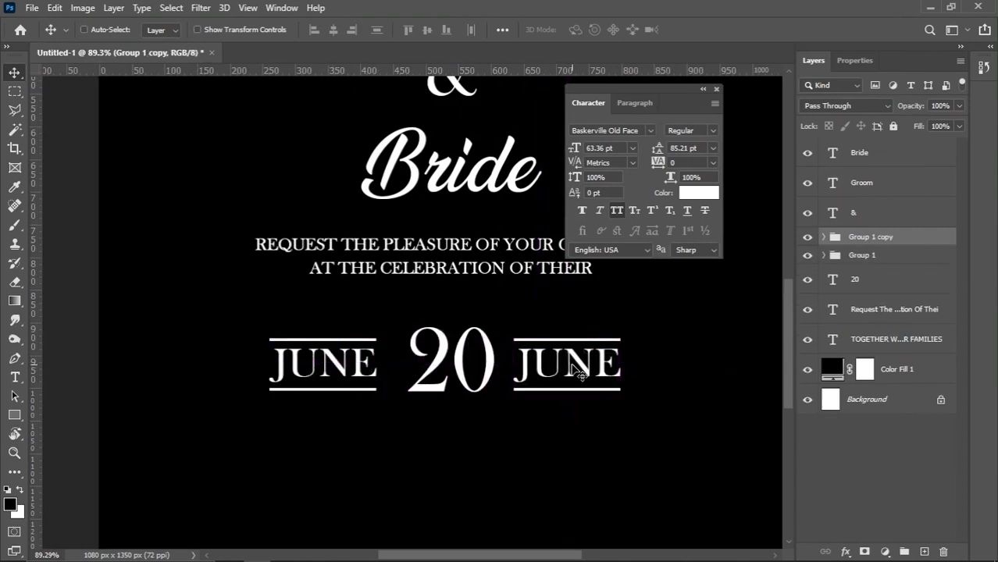
scroll(608, 381, up, 2)
key(t)
double_click(541, 355)
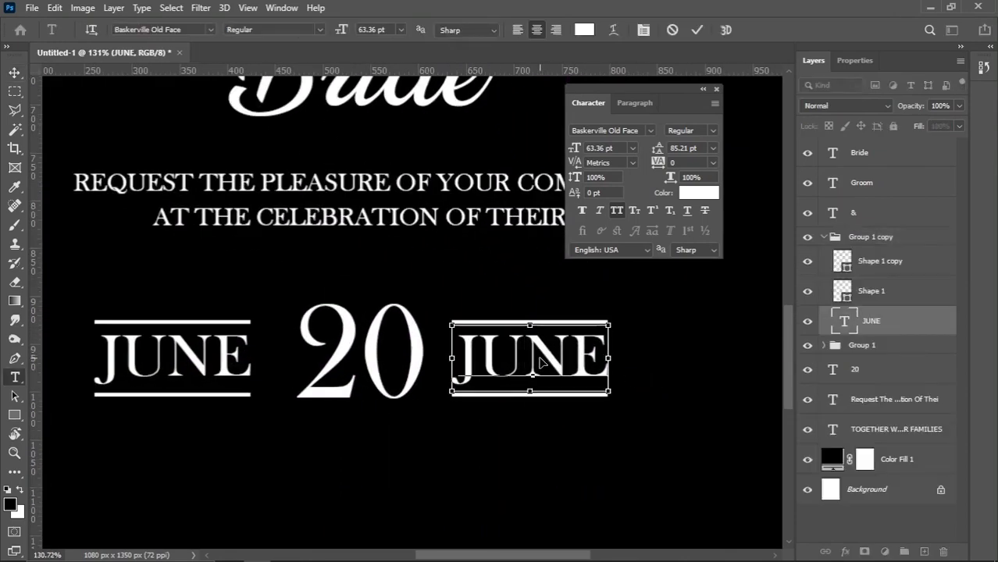
text(2023)
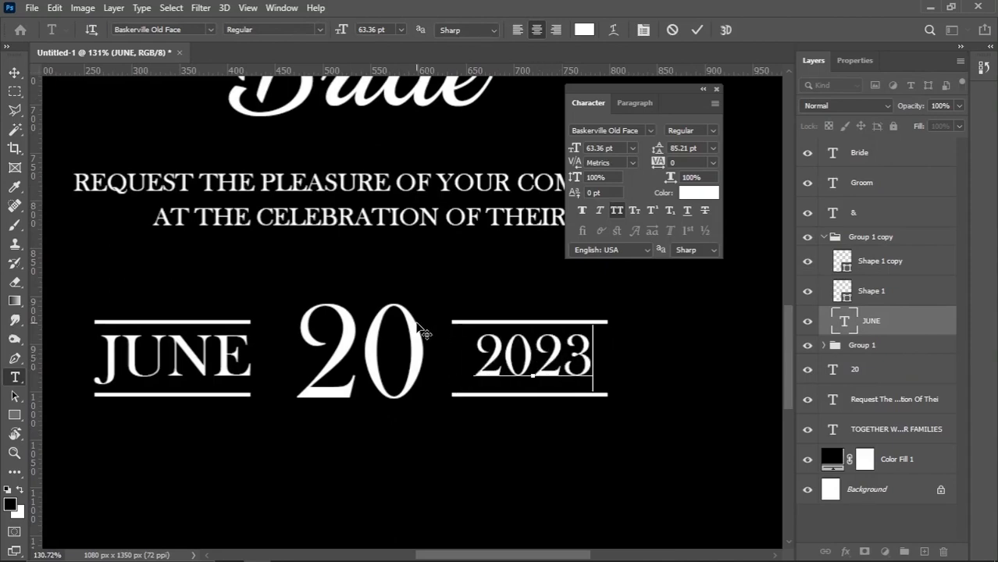
click(14, 72)
Collapse the "2023" group and toggle its visibility off and on to check its contents.
scroll(590, 328, down, 1)
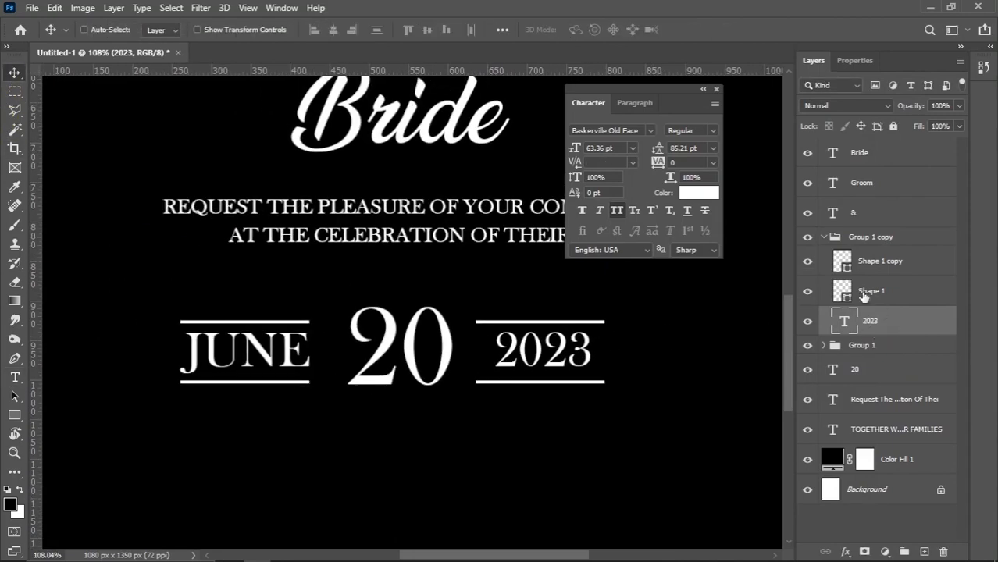
click(824, 237)
click(807, 239)
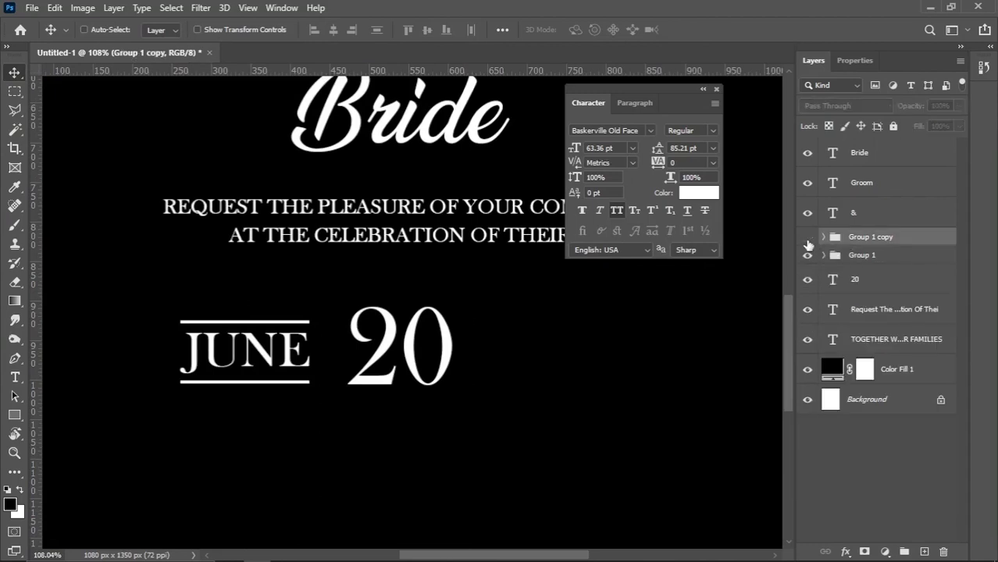
click(807, 238)
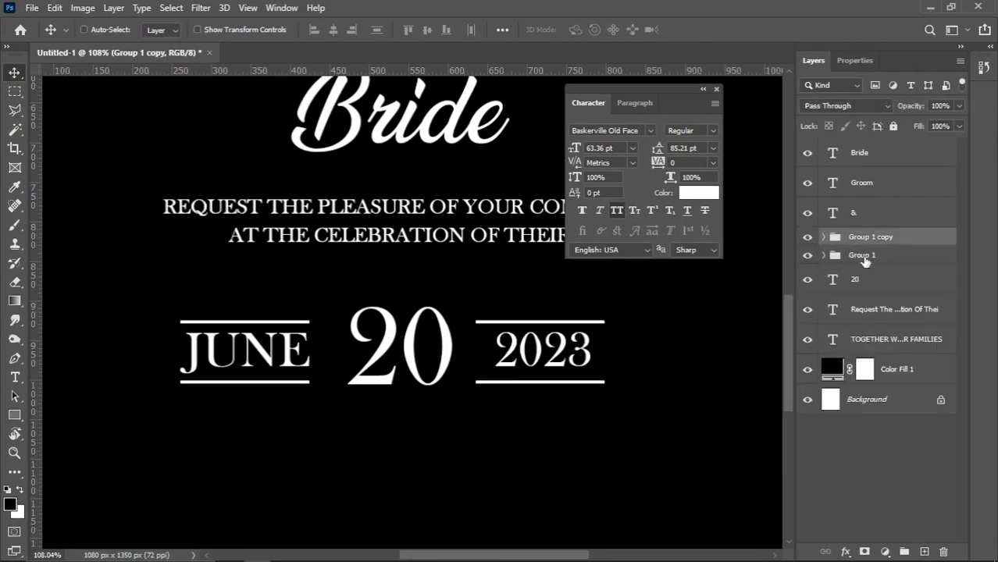
Group the lined "JUNE" and "2023" groups together and centre them horizontally on the canvas.
shift+click(865, 258)
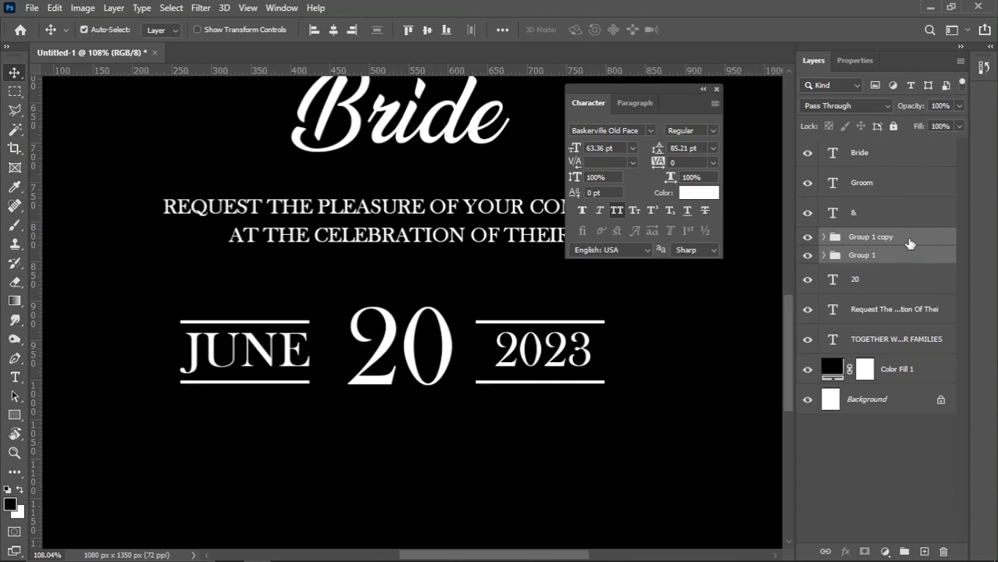
key(ctrl+g)
scroll(421, 336, down, 2)
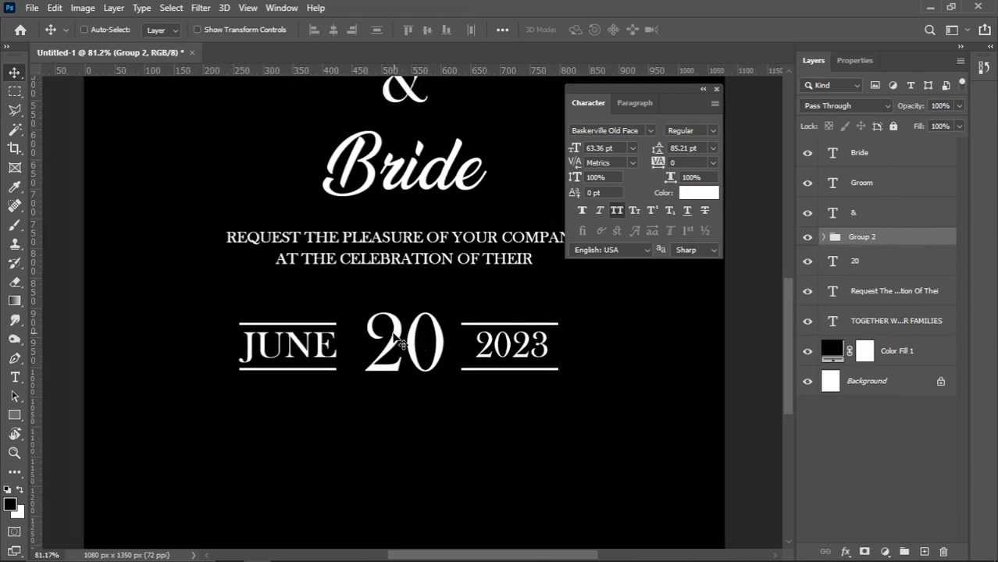
scroll(400, 343, down, 1)
key(ctrl+a)
click(334, 31)
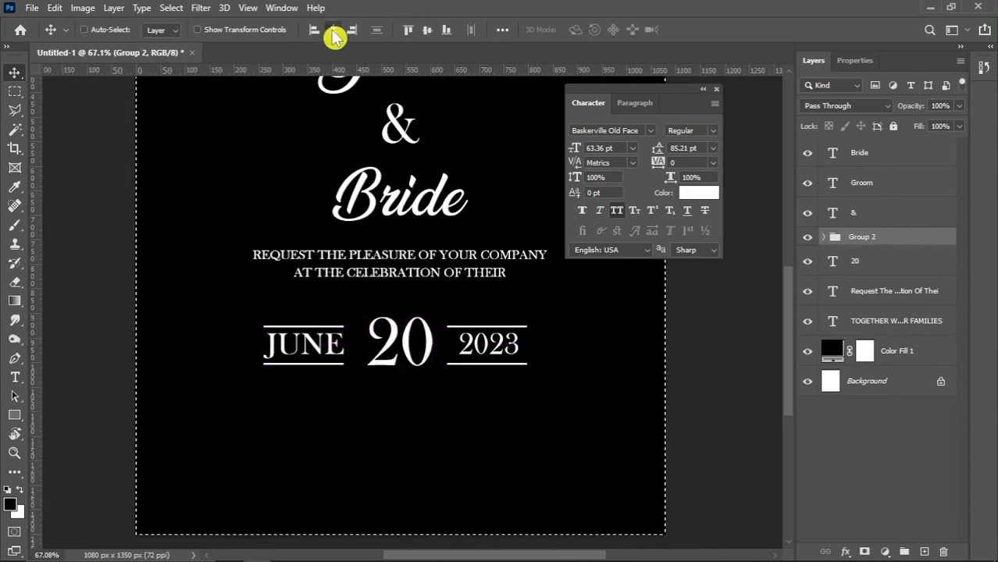
key(ctrl+d)
Scale the "20" text up to about 120% around its centre between "JUNE" and "2023".
right_click(430, 354)
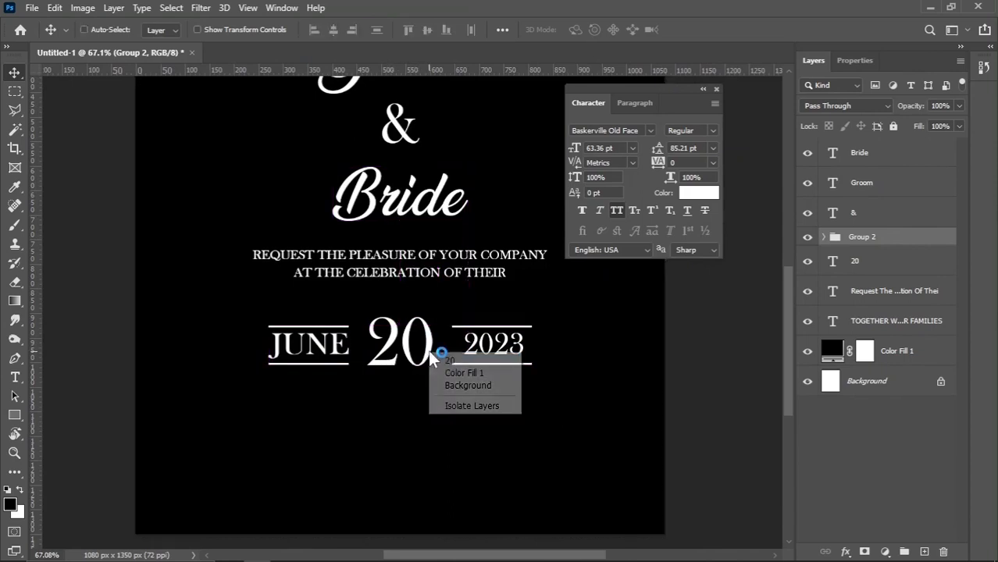
click(449, 361)
key(ctrl+t)
drag(438, 304, 443, 297)
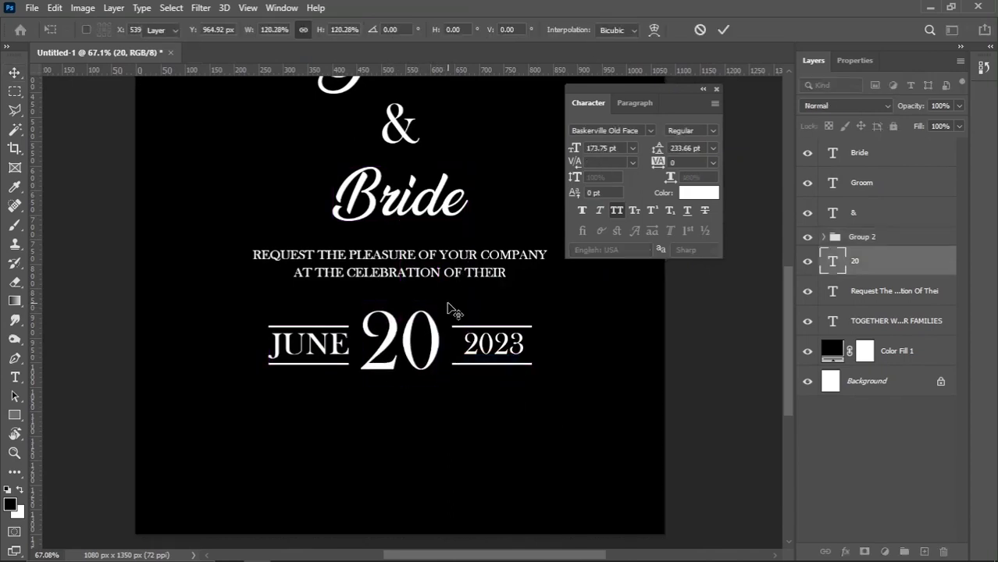
key(Return)
Group the "20" text with the "JUNE" and "2023" group, and rename the new group "date".
shift+click(869, 242)
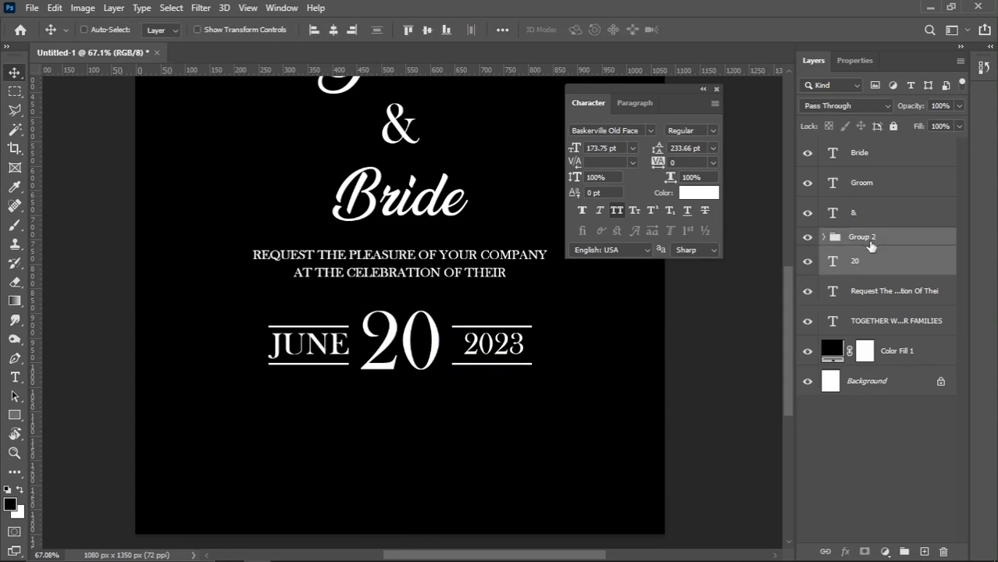
scroll(397, 312, down, 1)
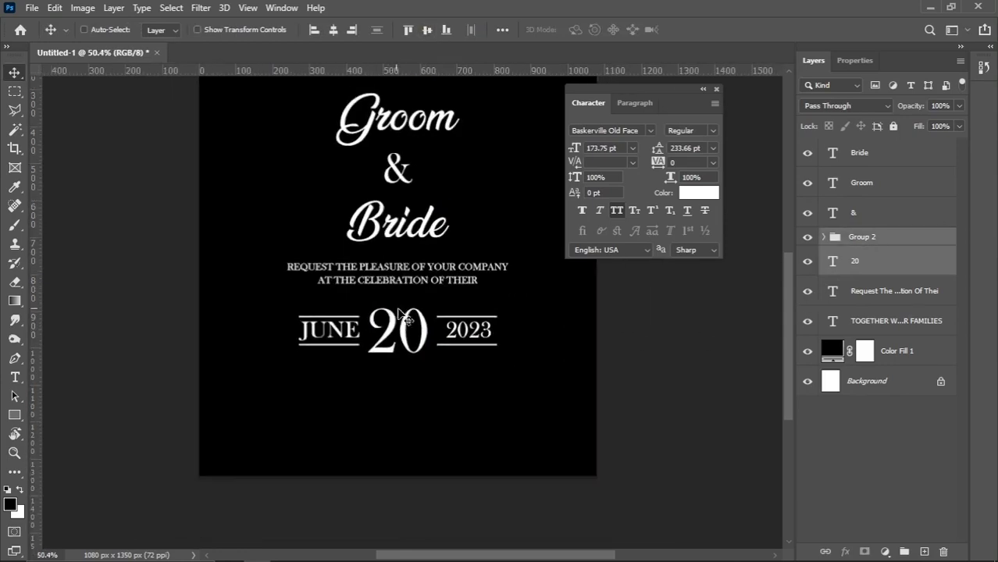
scroll(402, 315, down, 2)
scroll(403, 314, up, 1)
click(716, 89)
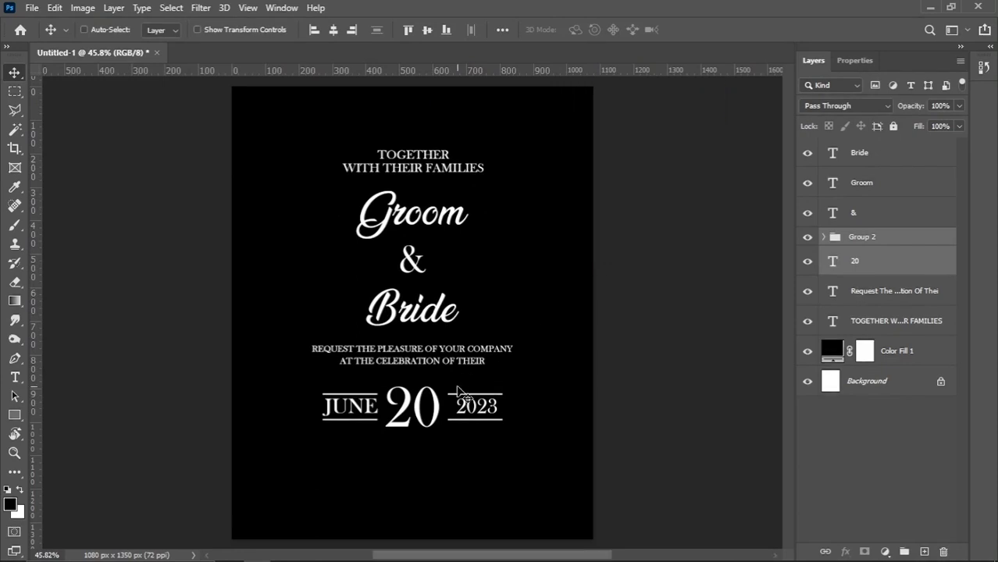
scroll(461, 393, up, 1)
key(ctrl+g)
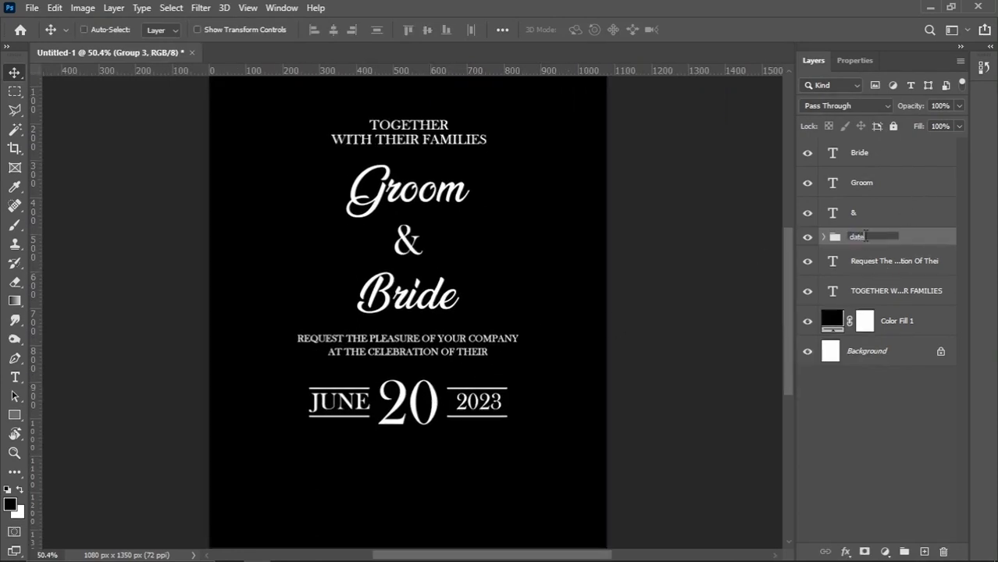
key(Return)
Move the date group down towards the canvas's lower edge, leaving a gap below the request text.
scroll(539, 293, down, 2)
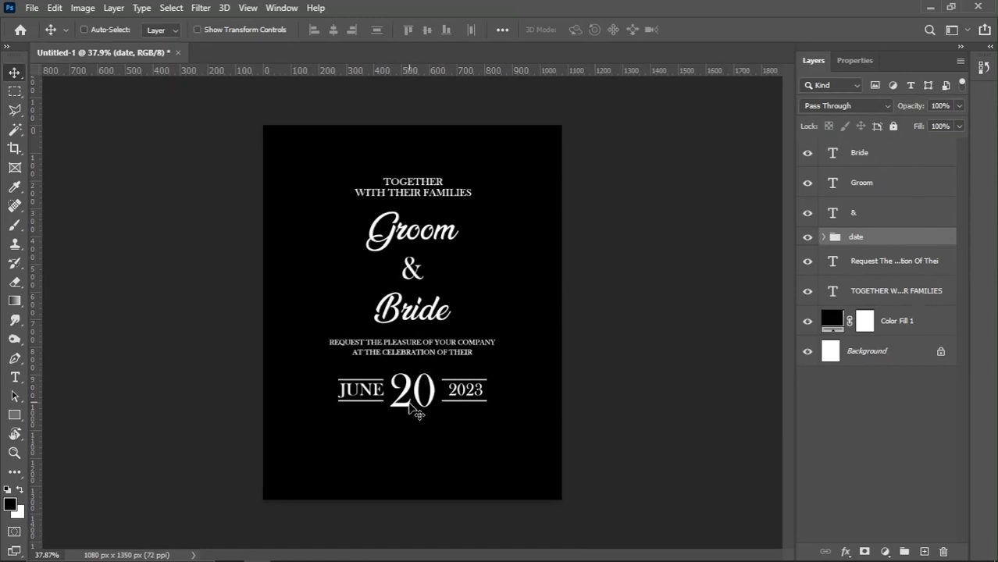
scroll(406, 414, up, 2)
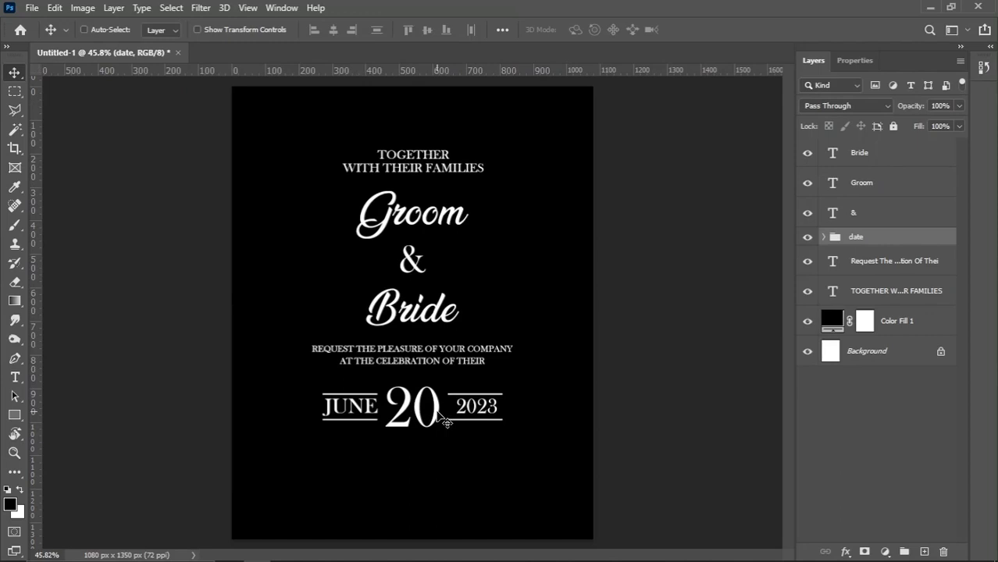
drag(438, 414, 434, 466)
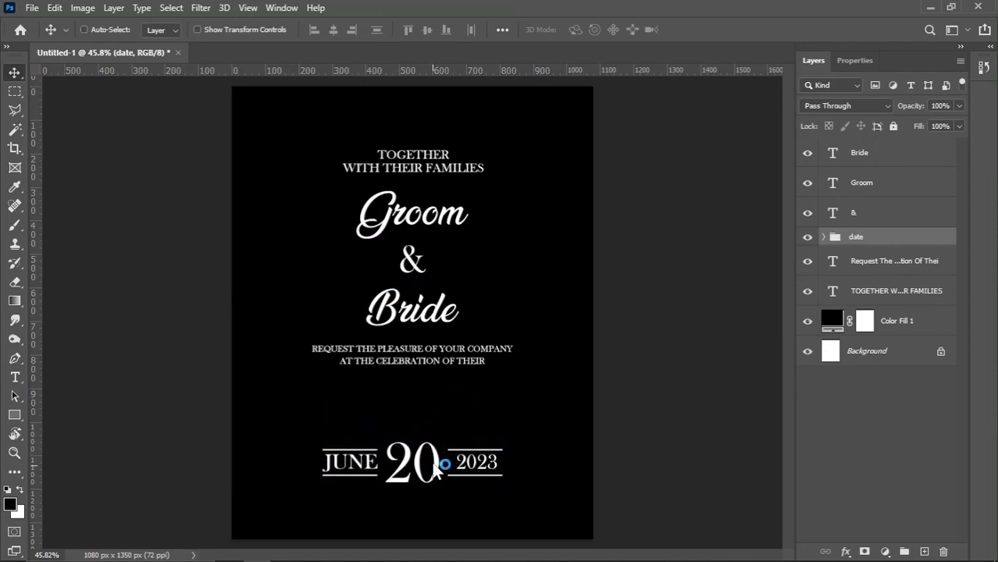
Duplicate the "TOGETHER WITH THEIR FAMILIES" heading into the gap above the date and replace the copy's text with "WEDDING".
right_click(452, 167)
click(472, 175)
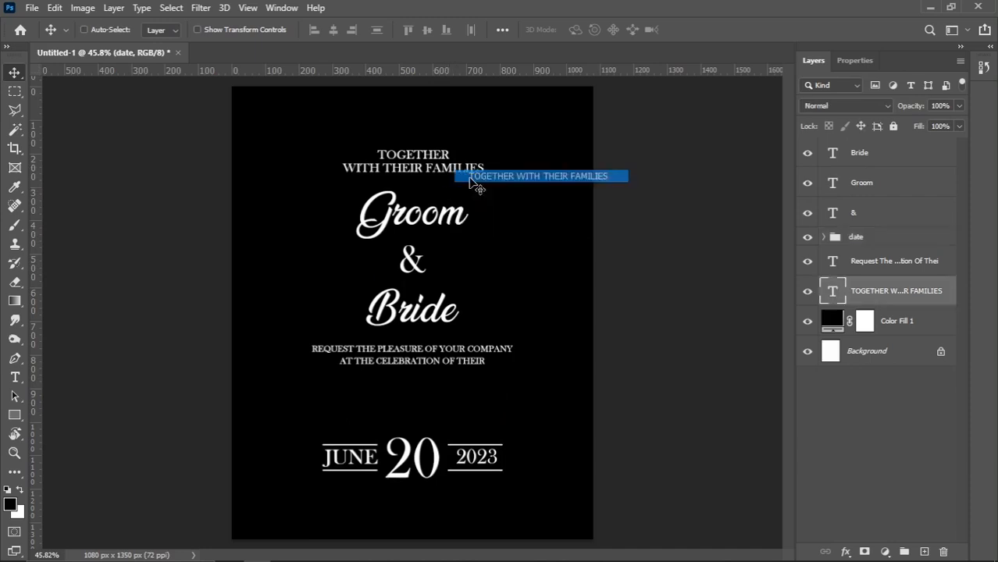
drag(424, 171, 406, 405)
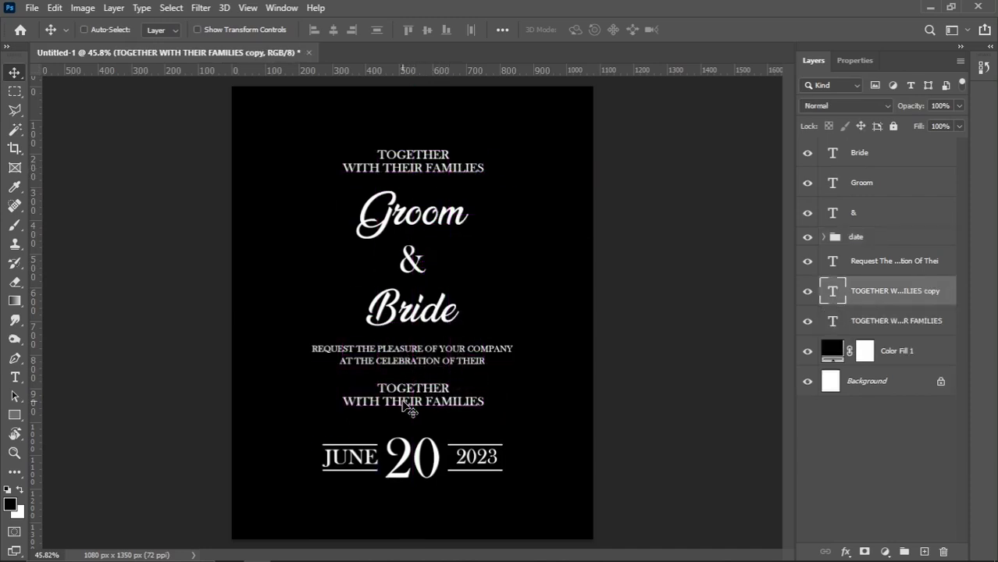
double_click(419, 401)
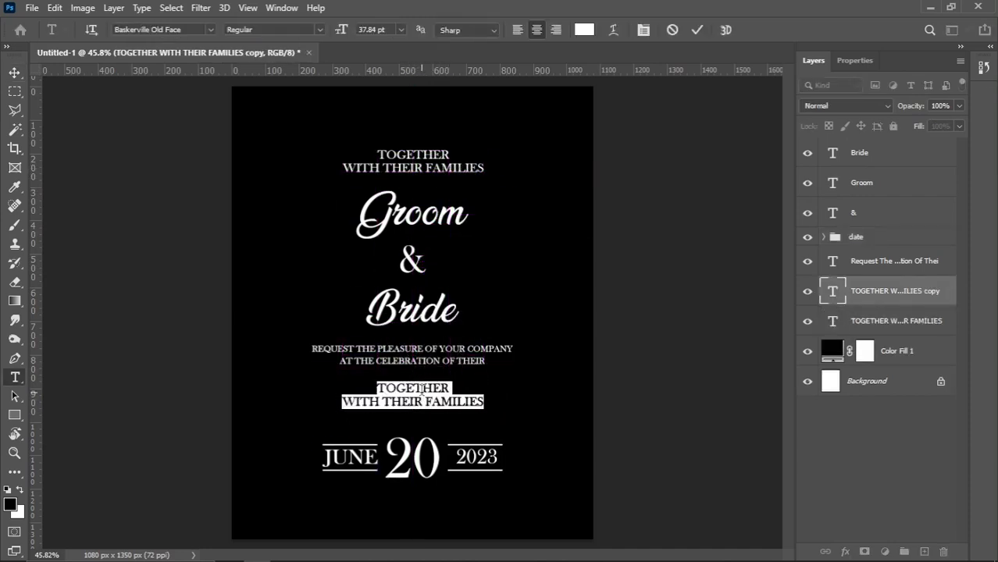
text(WEDDING)
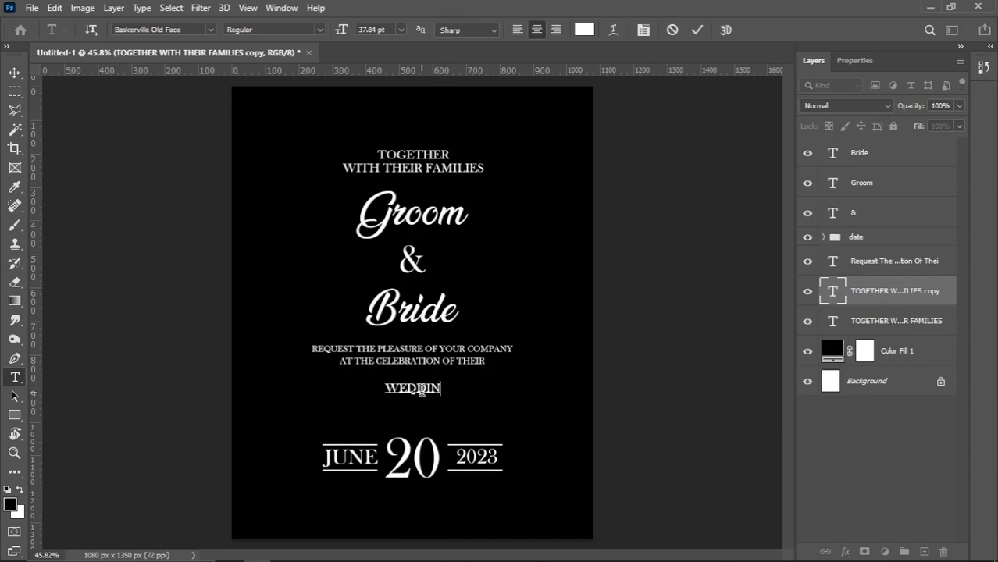
click(14, 75)
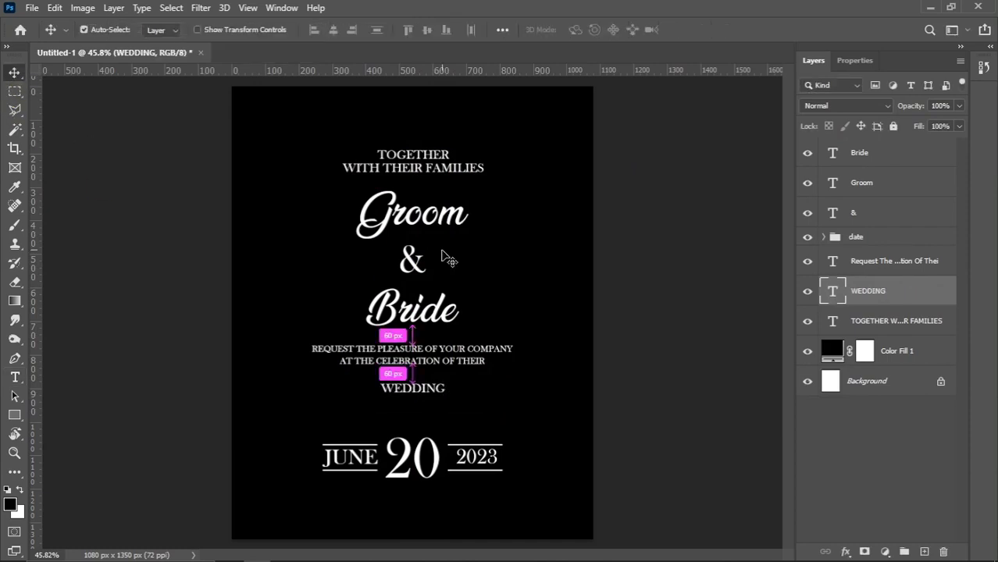
Scale "WEDDING" to about 259%, shift it down slightly, and enlarge it by another 107% to match the date row's width.
key(ctrl+t)
drag(447, 388, 495, 388)
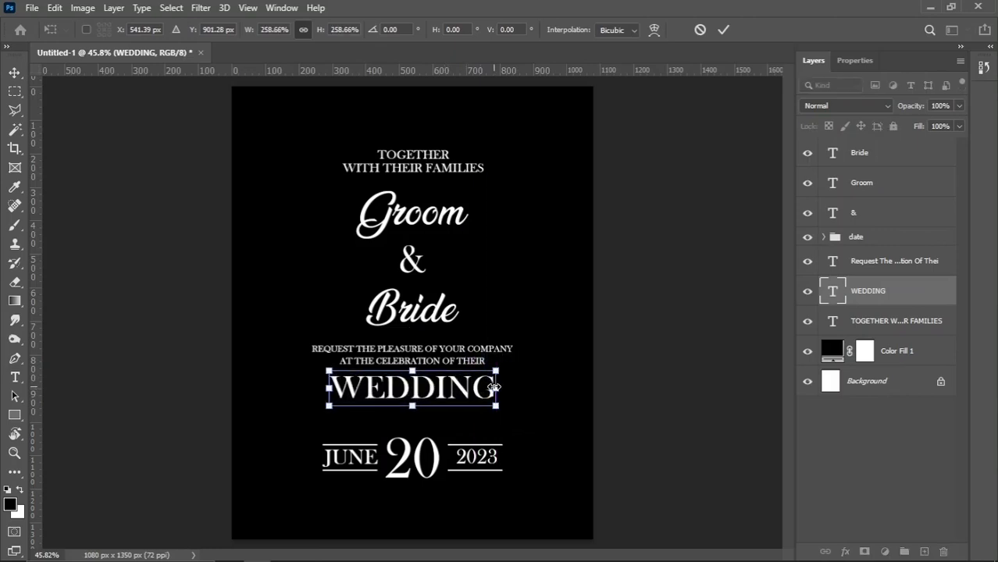
key(Return)
drag(435, 395, 435, 407)
key(ctrl+t)
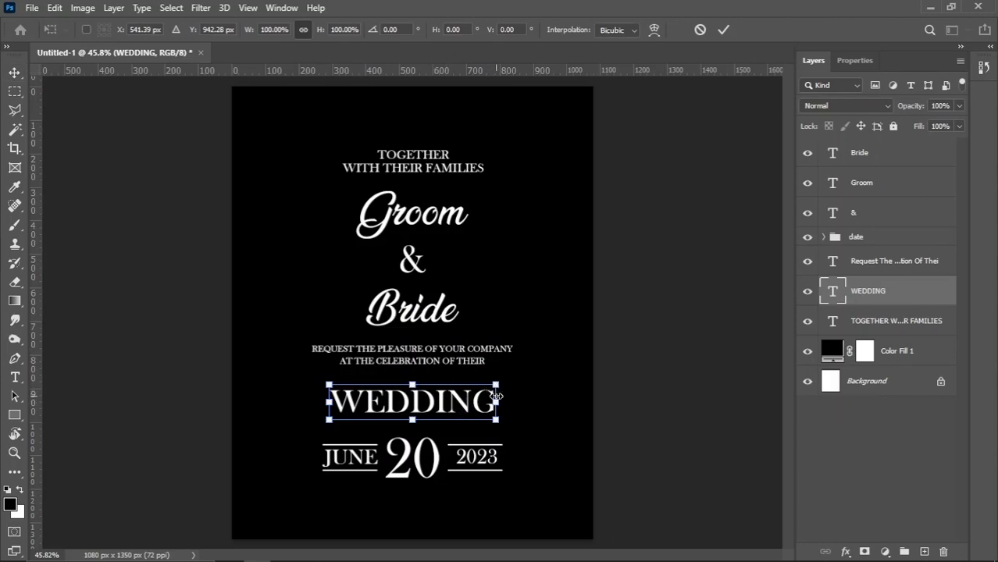
drag(495, 397, 508, 397)
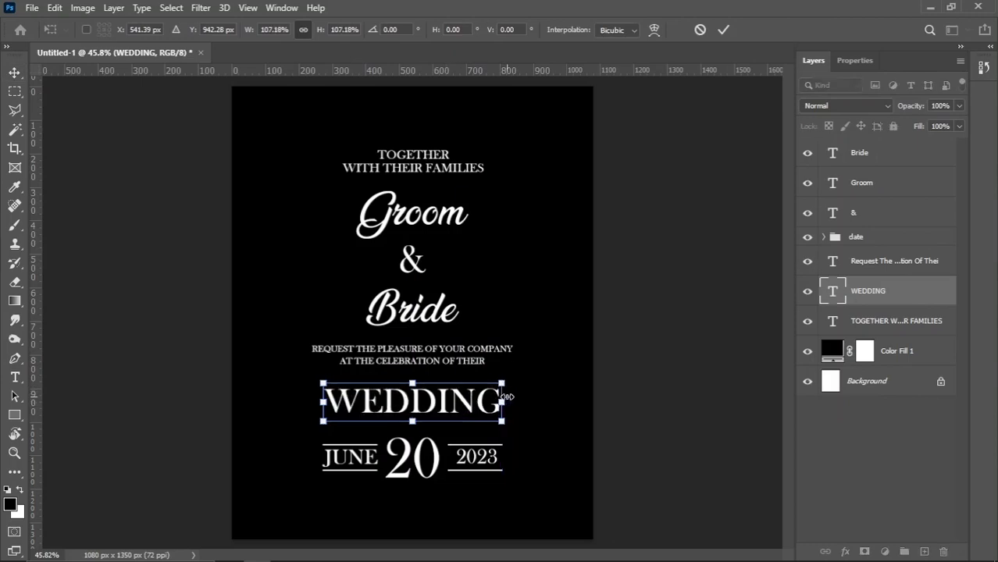
key(Return)
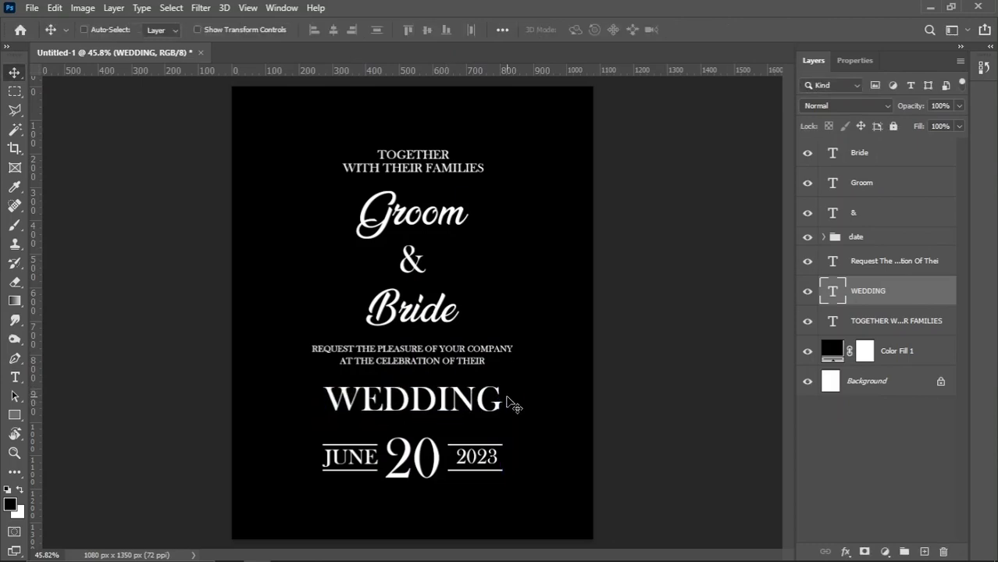
Scale the date group down around its centre so it is narrower than "WEDDING".
right_click(442, 468)
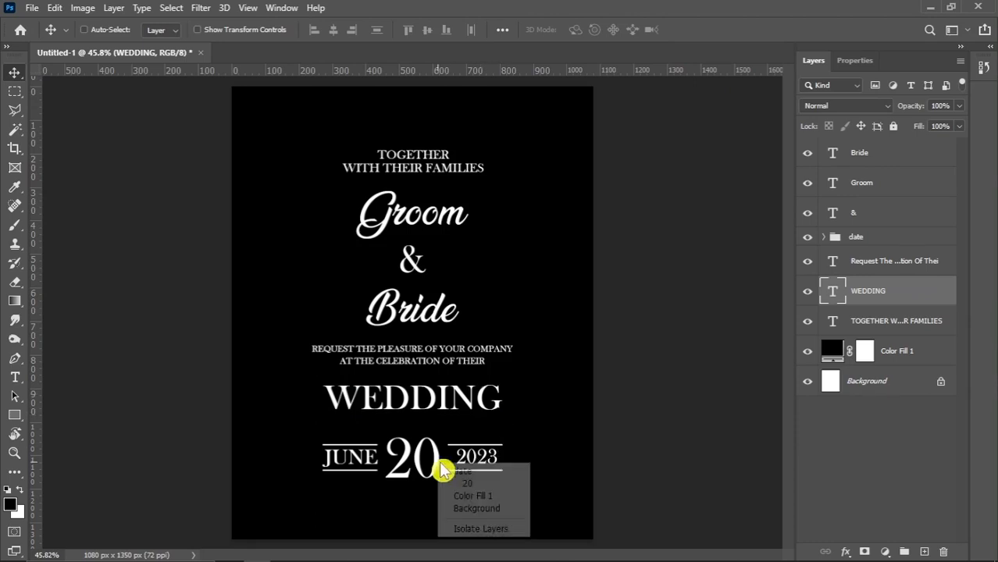
click(462, 471)
key(ctrl+t)
drag(504, 478, 498, 480)
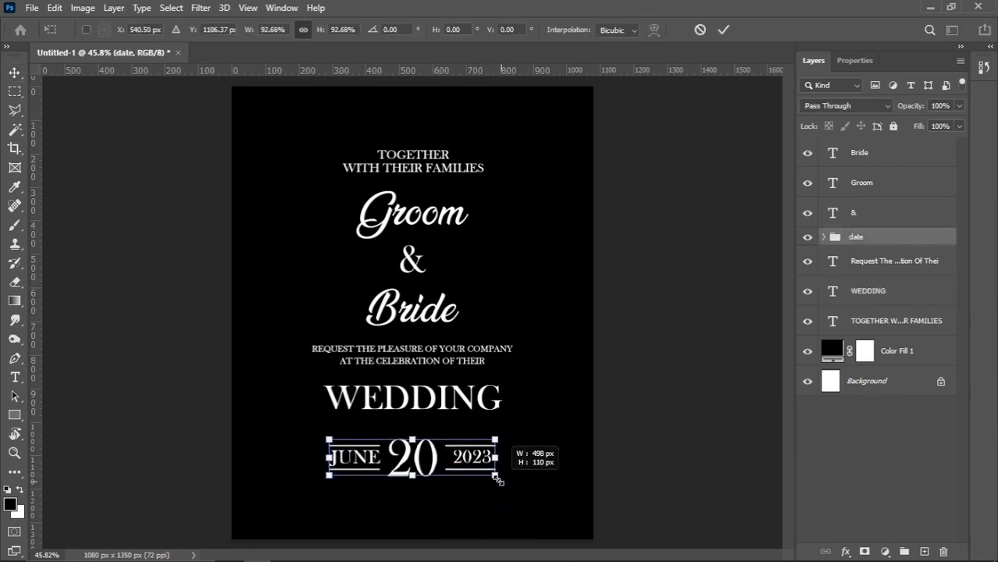
key(Return)
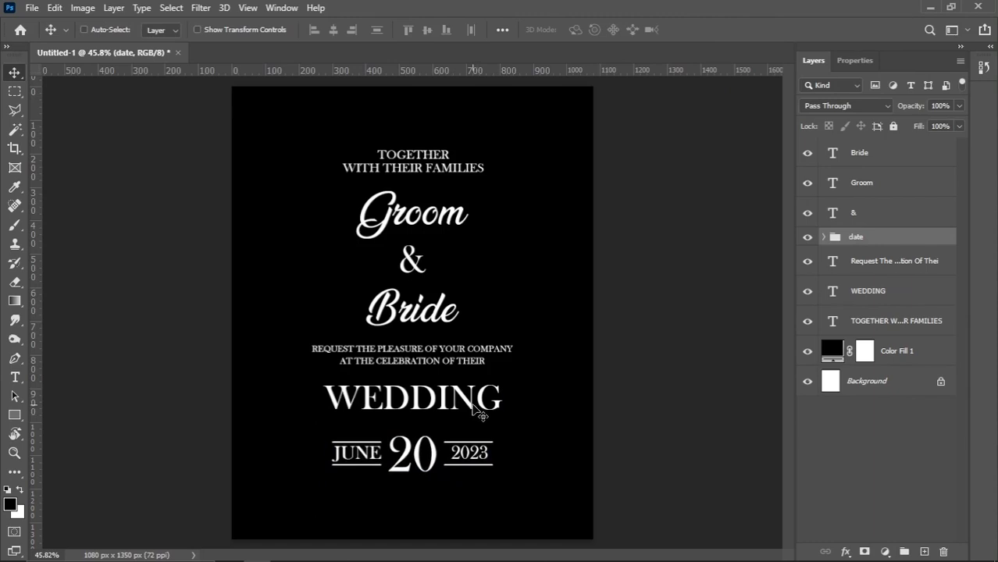
Enlarge "WEDDING" around its centre until it is slightly wider than the request text above it.
right_click(478, 414)
click(494, 414)
key(ctrl+t)
drag(501, 381, 517, 377)
key(Return)
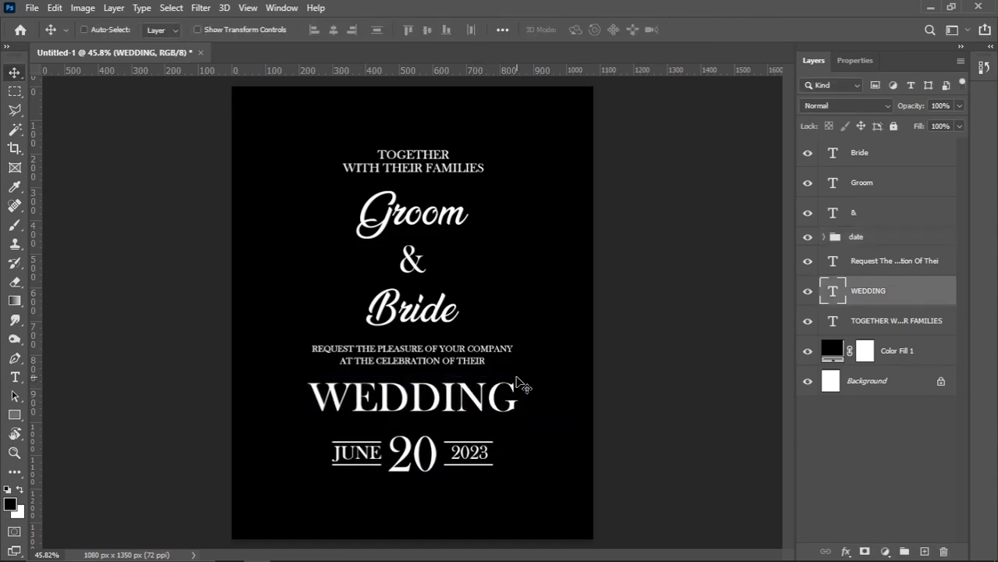
scroll(463, 375, down, 1)
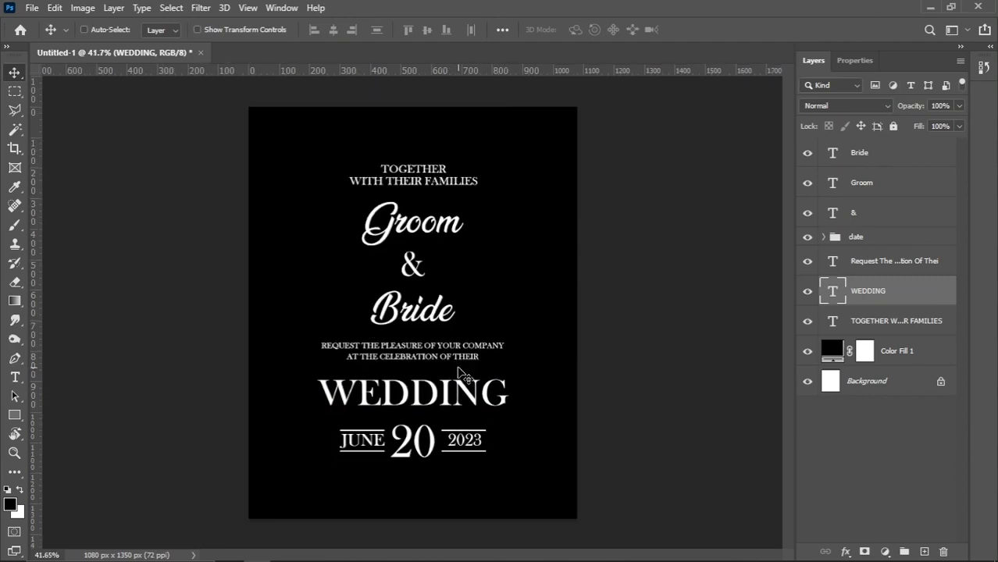
Nudge the "TOGETHER WITH THEIR FAMILIES" heading up about 14 px, away from "Groom".
right_click(442, 360)
click(457, 363)
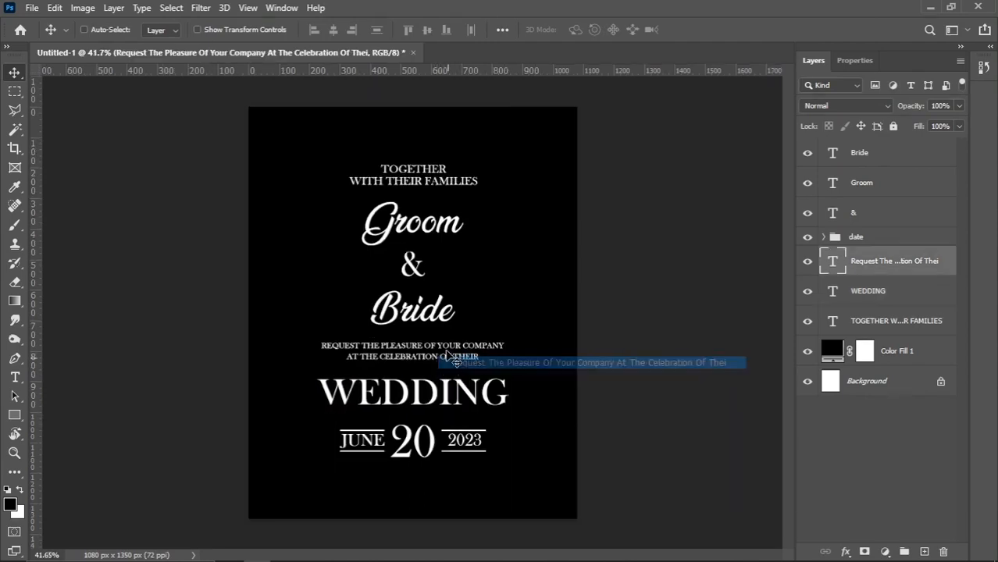
right_click(445, 189)
click(461, 192)
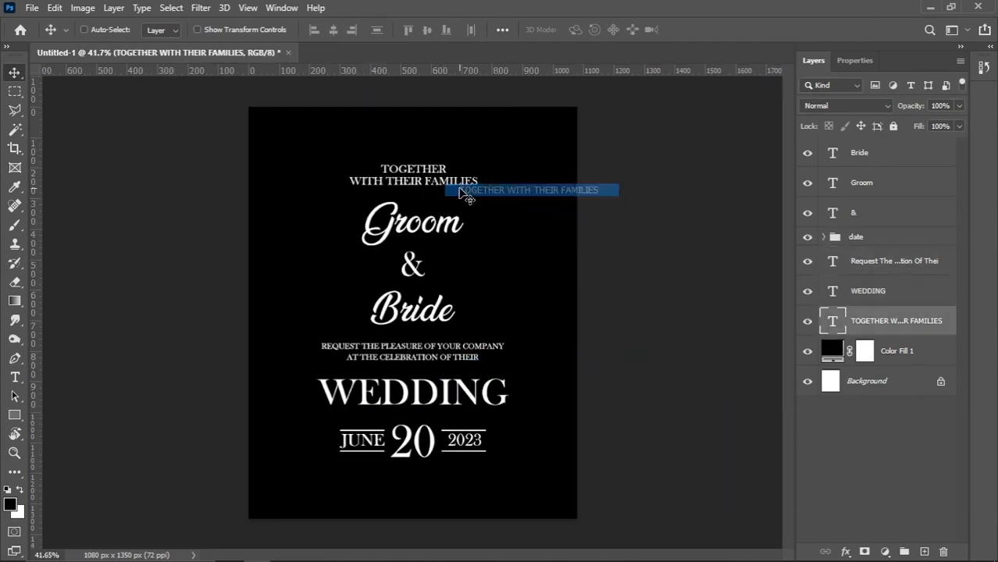
key(Up)
key(Up)
key(Up)
key(Up)
key(Up)
key(Up)
key(Up)
key(Up)
key(Up)
key(Up)
key(Up)
key(Up)
key(Up)
key(Up)
Select the "Groom", "&" and "Bride" layers together and nudge them up about 14 px.
right_click(426, 231)
click(441, 235)
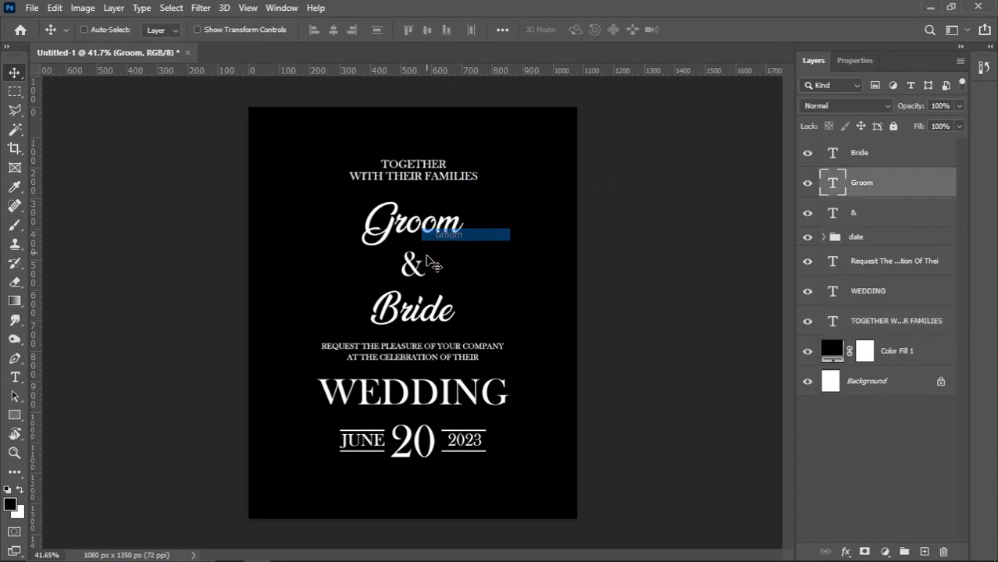
right_click(414, 267)
shift+click(437, 275)
right_click(424, 316)
shift+click(433, 321)
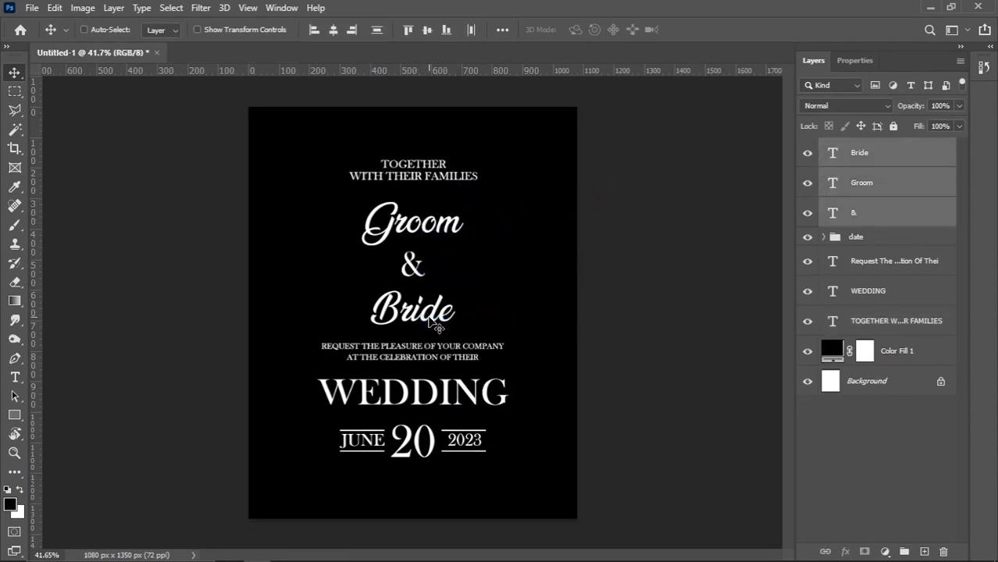
key(Up)
key(Up)
key(Up)
key(Up)
key(Up)
key(Up)
key(Up)
key(Up)
key(Up)
key(Up)
key(Up)
key(Up)
key(Up)
key(Up)
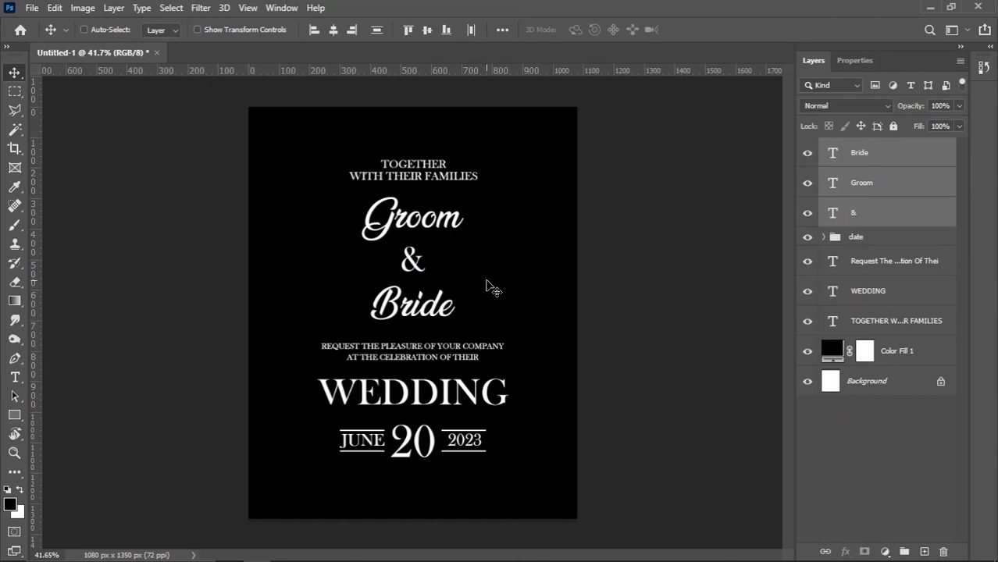
Place the gold2 image from the file folder directly above the "Groom" layer, enlarged and moved to cover the whole name.
scroll(493, 288, up, 1)
right_click(452, 209)
click(468, 216)
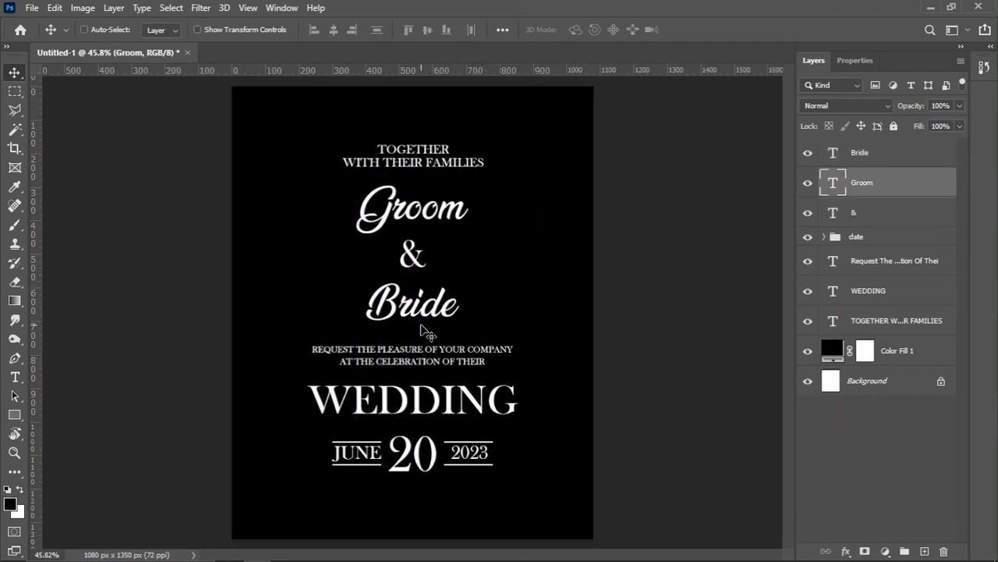
click(229, 552)
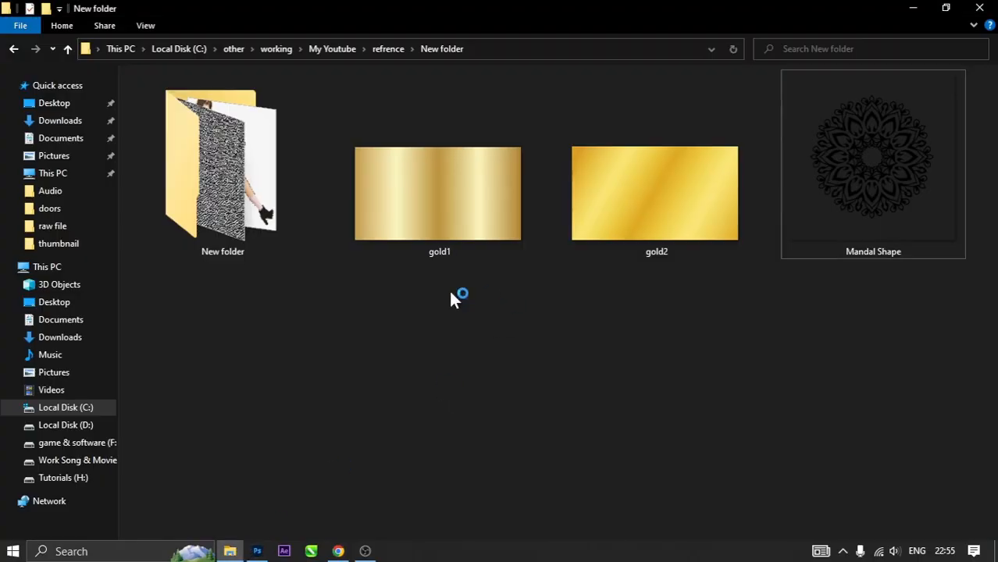
drag(624, 180, 587, 305)
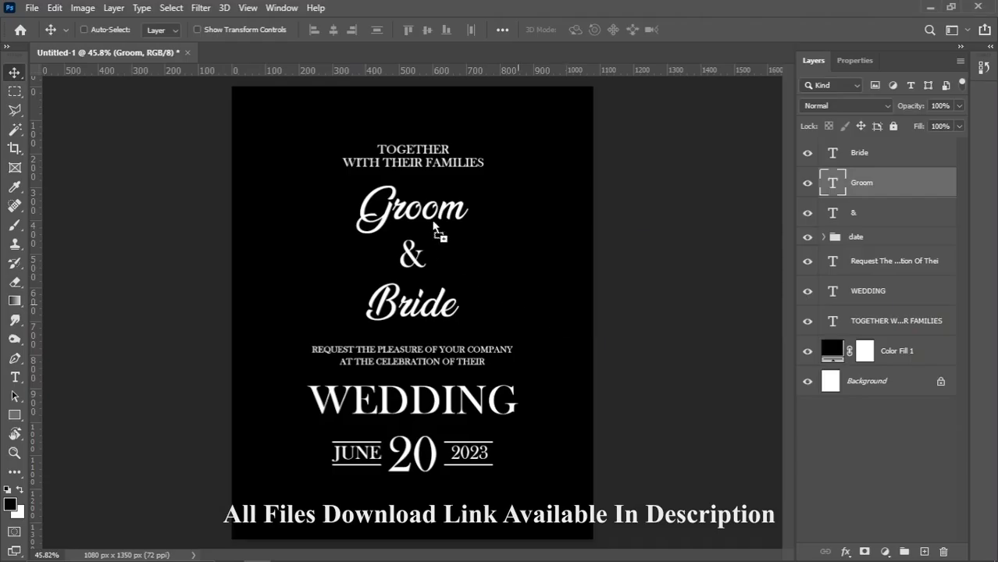
drag(435, 228, 430, 198)
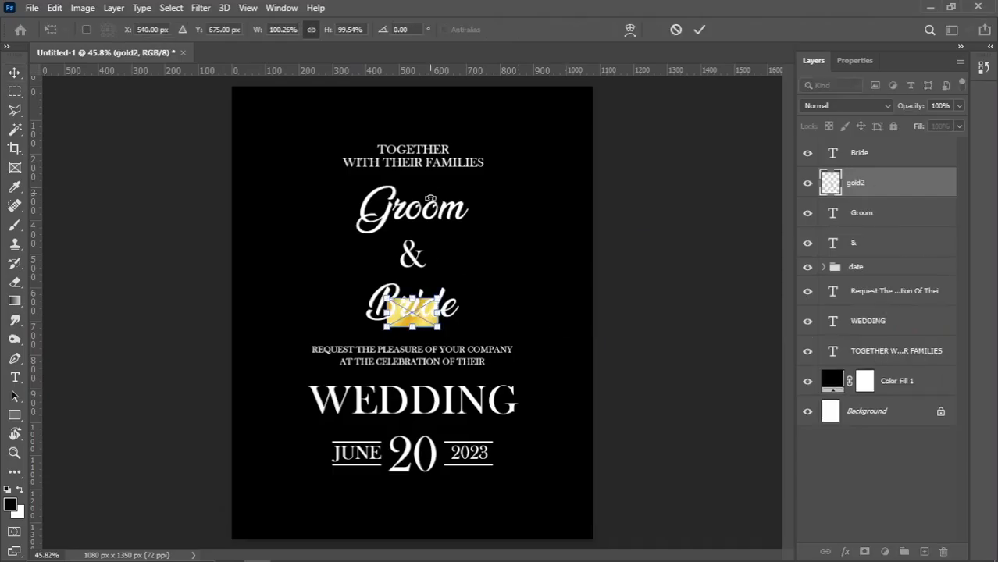
drag(436, 313, 459, 229)
key(Return)
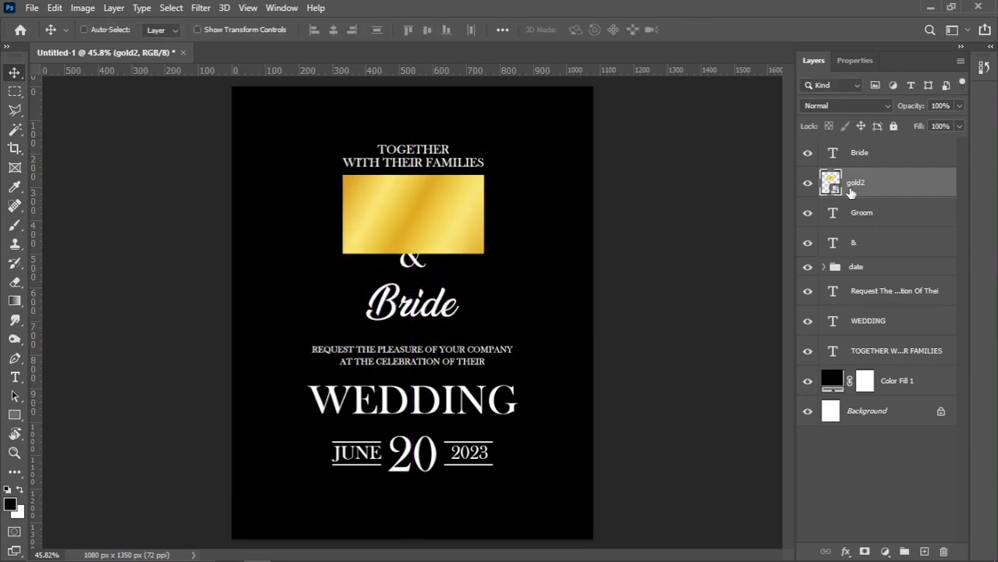
Clip the gold2 texture to the "Groom" text and scale it around its centre to about 284%.
right_click(879, 189)
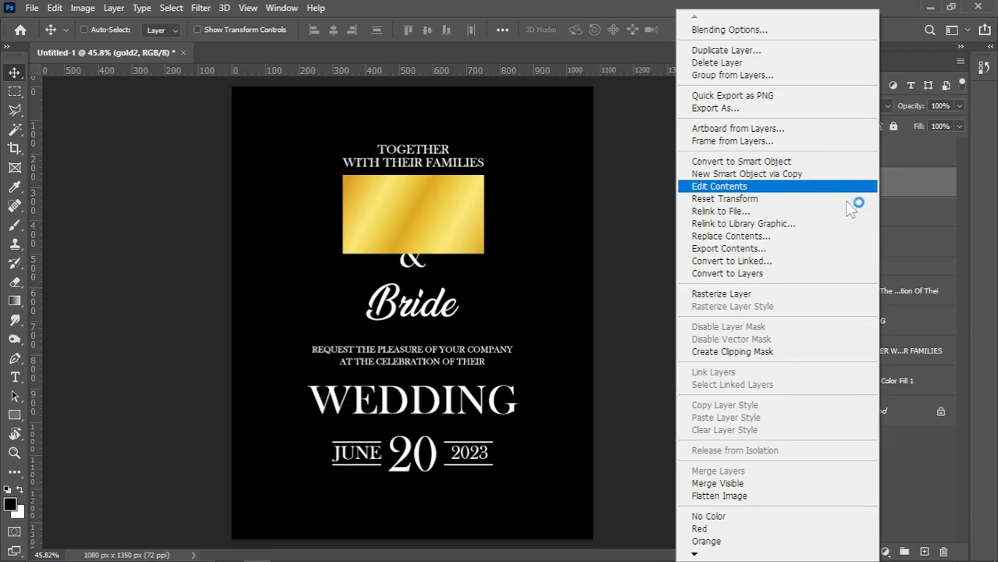
click(726, 353)
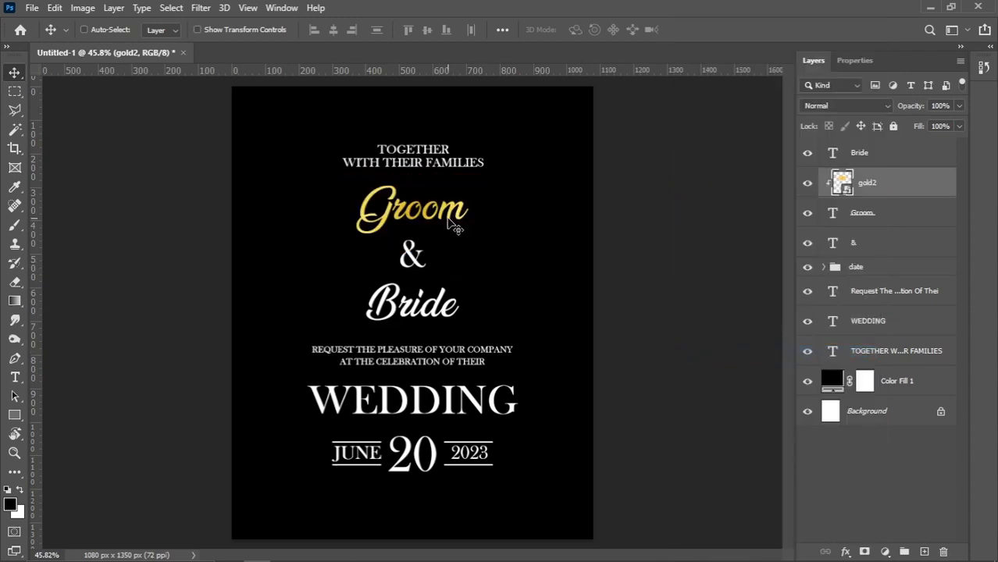
key(ctrl+t)
drag(487, 222, 486, 220)
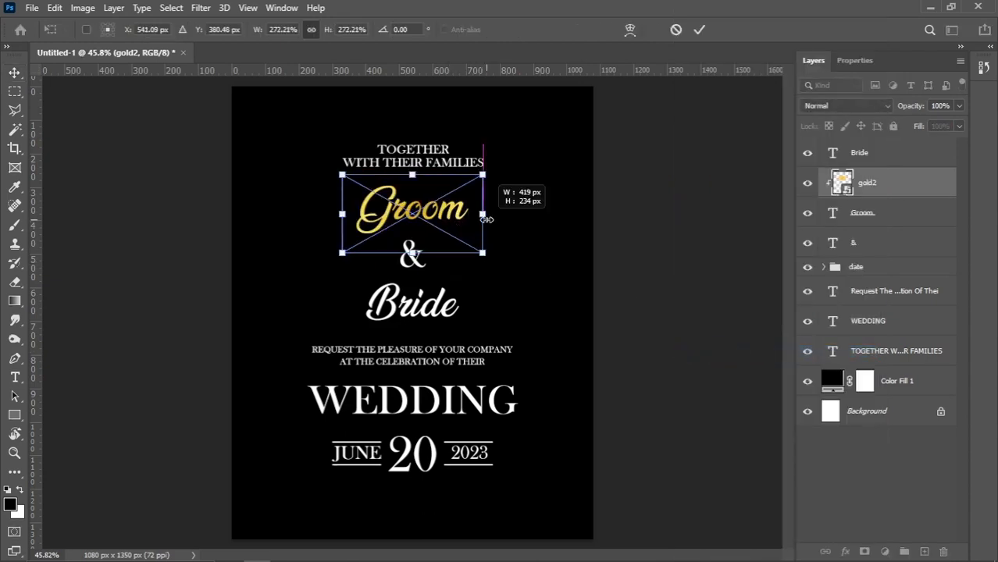
drag(485, 255, 489, 255)
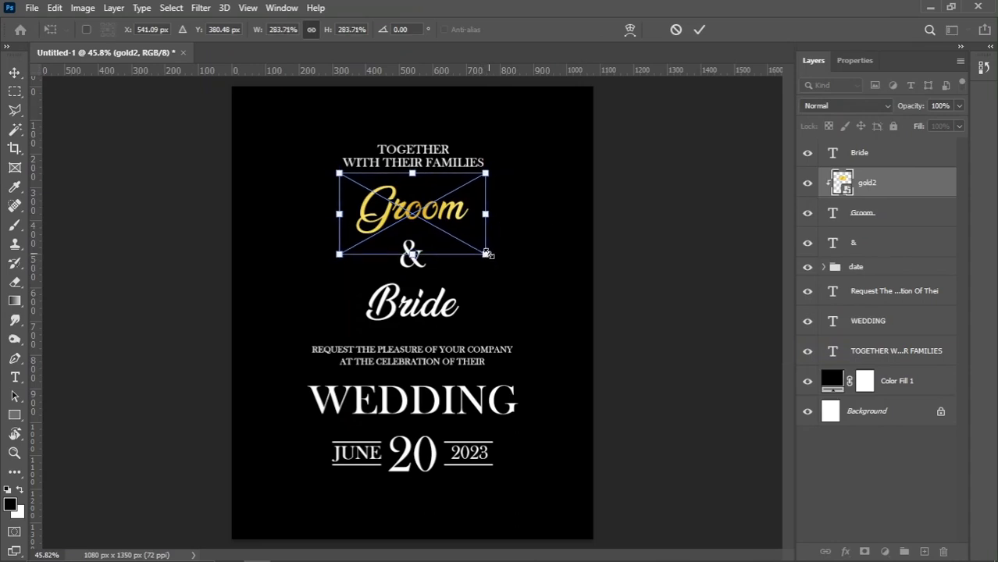
key(Return)
Duplicate the gold2 layer above "Bride", clip the copy to that text and move it down over the name.
drag(903, 186, 924, 552)
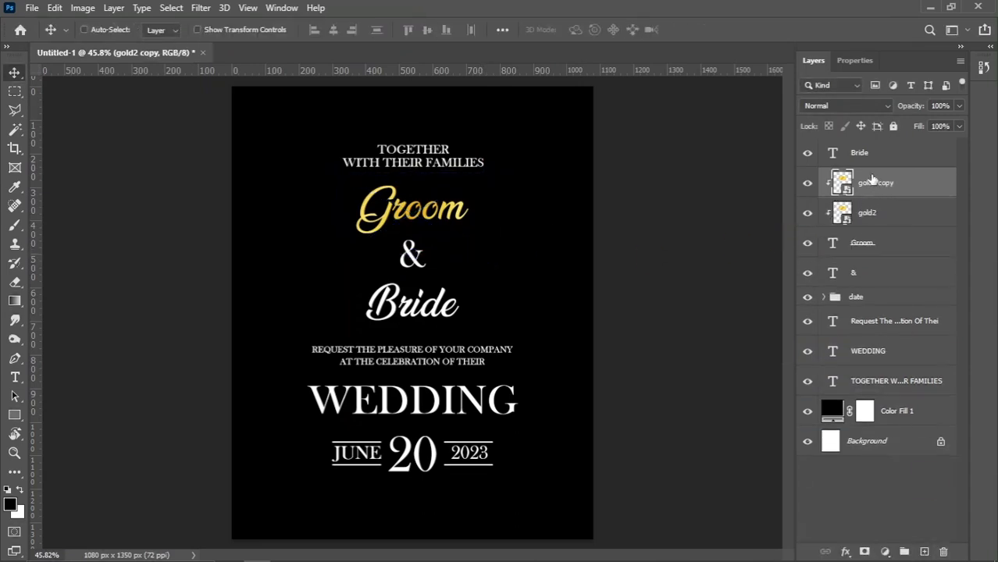
drag(873, 179, 869, 147)
right_click(902, 155)
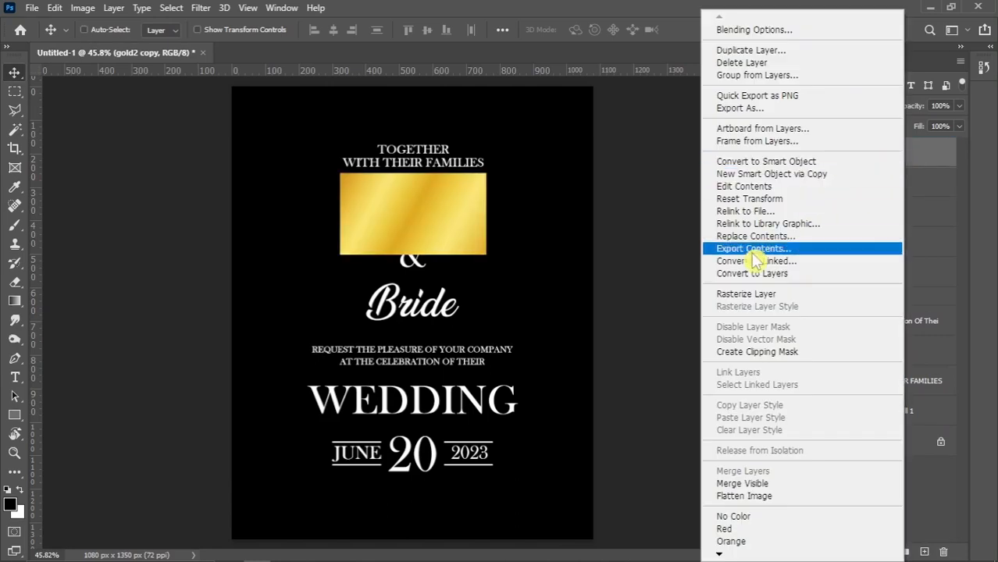
click(757, 351)
drag(418, 217, 426, 313)
key(ctrl+t)
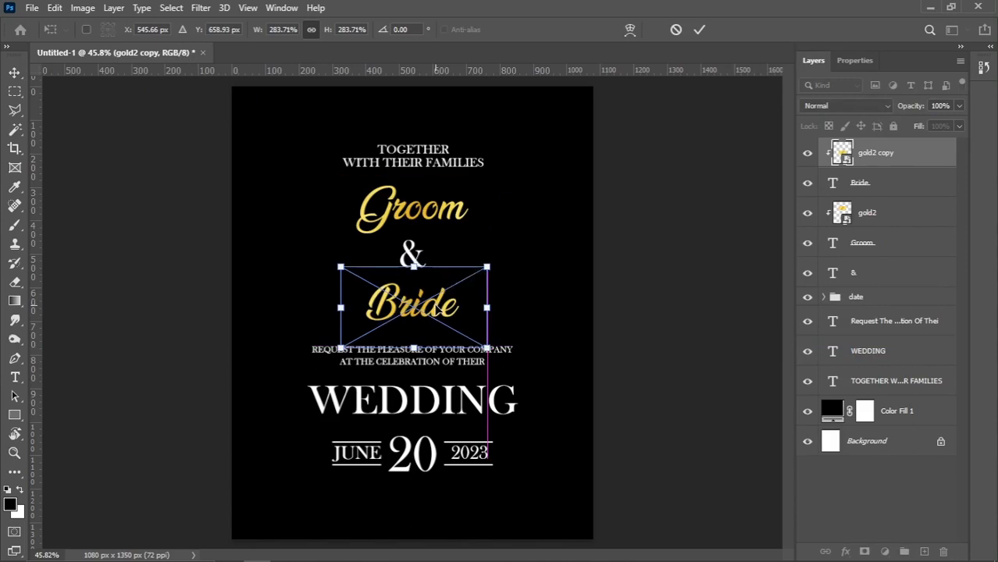
key(Return)
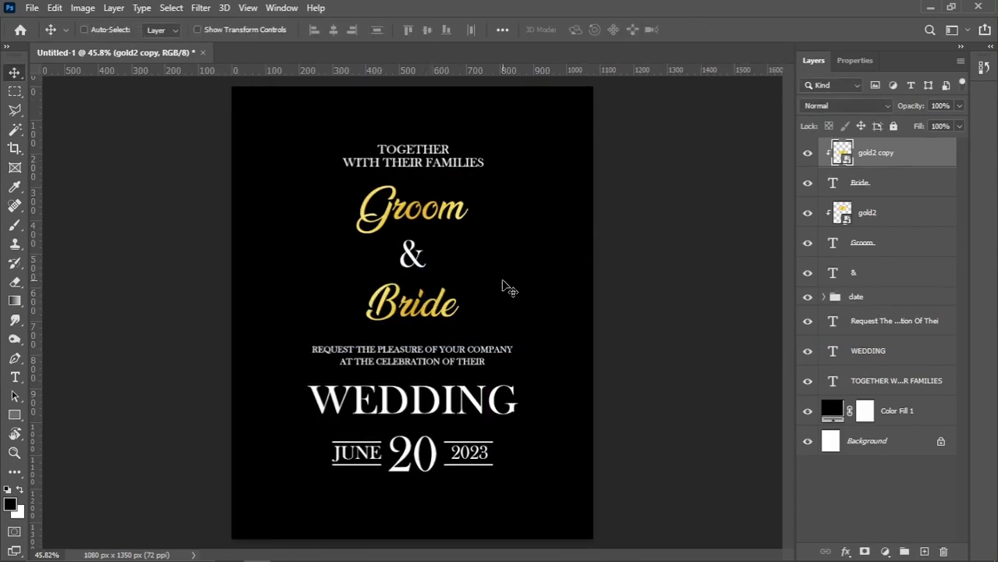
Nudge the "TOGETHER WITH THEIR FAMILIES" heading up 20 px, away from "Groom".
right_click(442, 177)
click(461, 174)
key(shift+Up)
key(shift+Up)
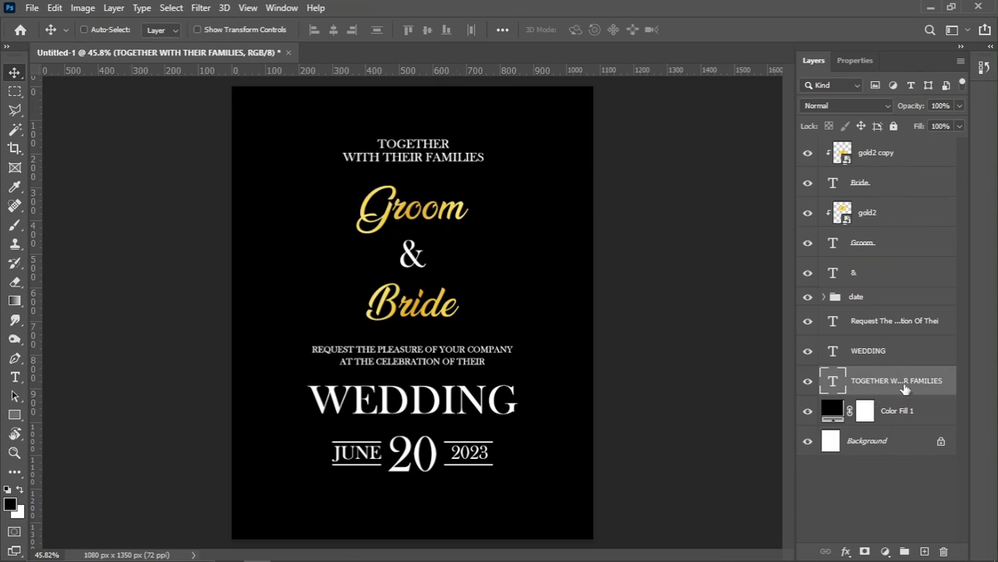
Group all text, date and gold texture layers above the colour fill and name the group "all Text".
shift+click(902, 155)
drag(398, 236, 384, 194)
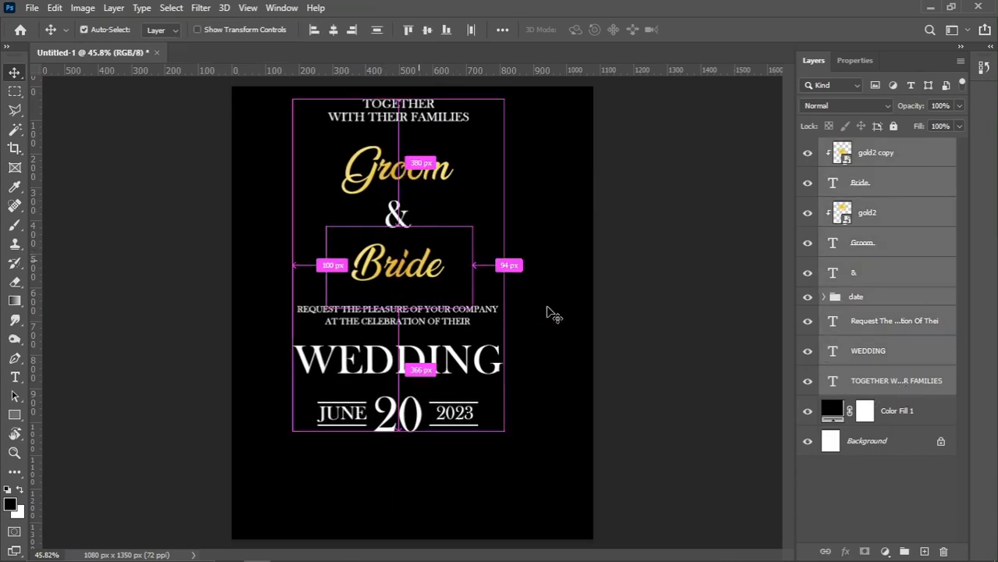
key(ctrl+z)
key(ctrl+g)
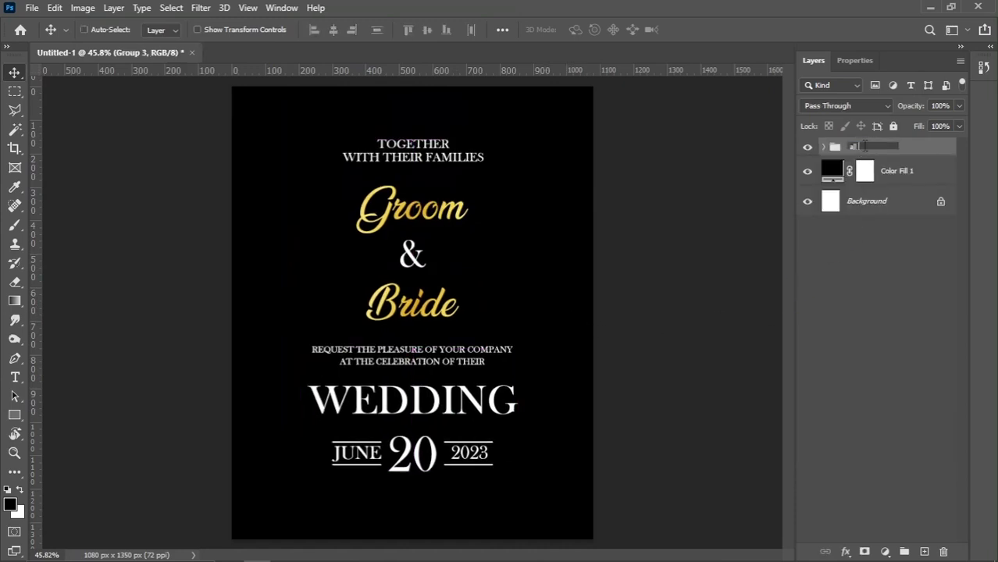
key(Return)
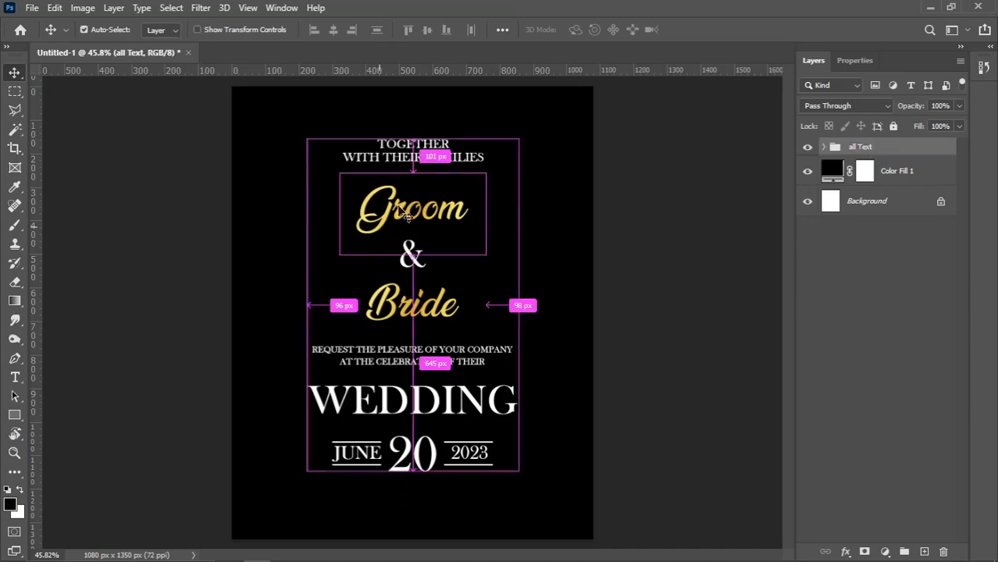
Centre the "all Text" group horizontally and vertically on the canvas, then clear the selection.
key(ctrl+a)
click(335, 33)
click(429, 37)
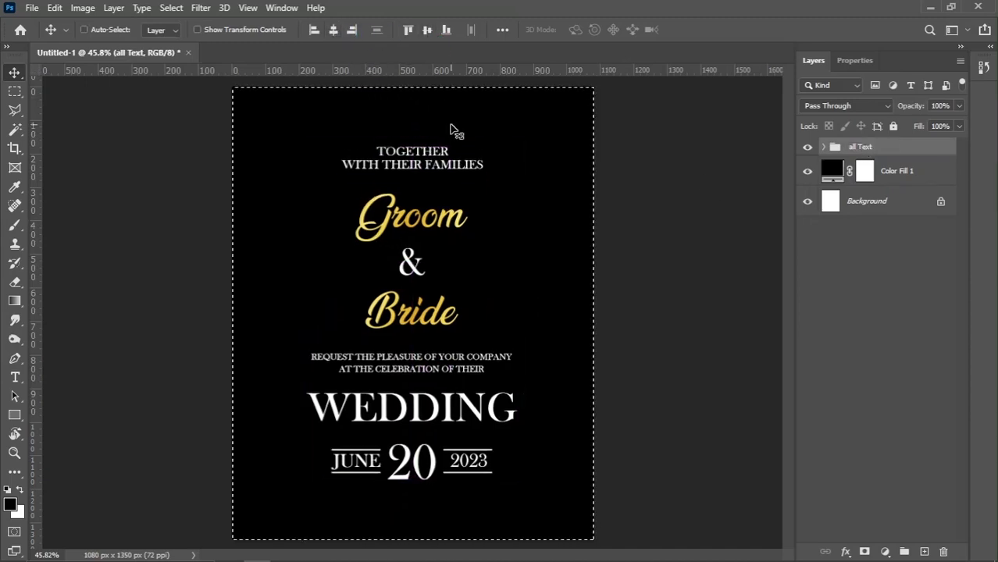
key(ctrl+d)
scroll(477, 327, up, 1)
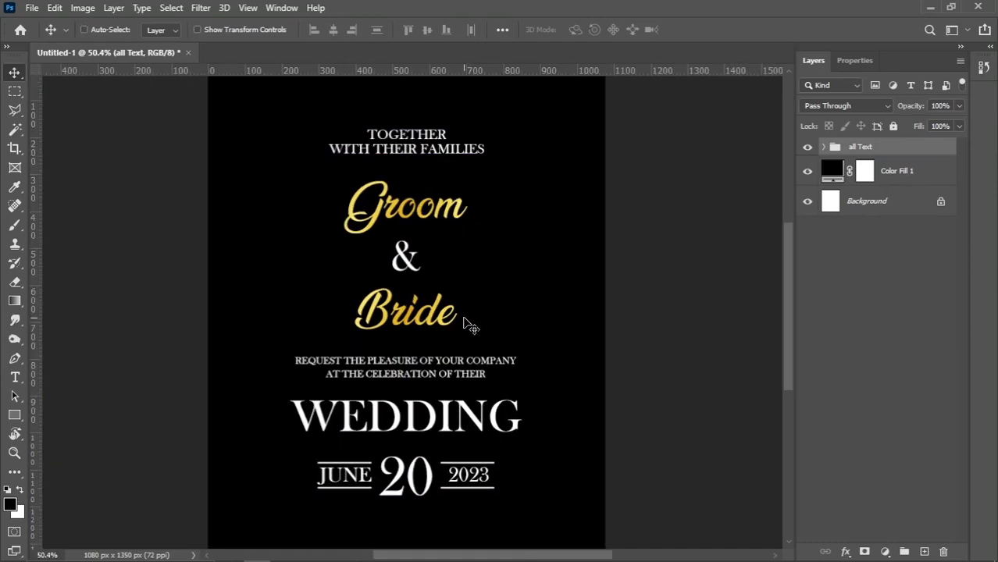
scroll(477, 325, down, 1)
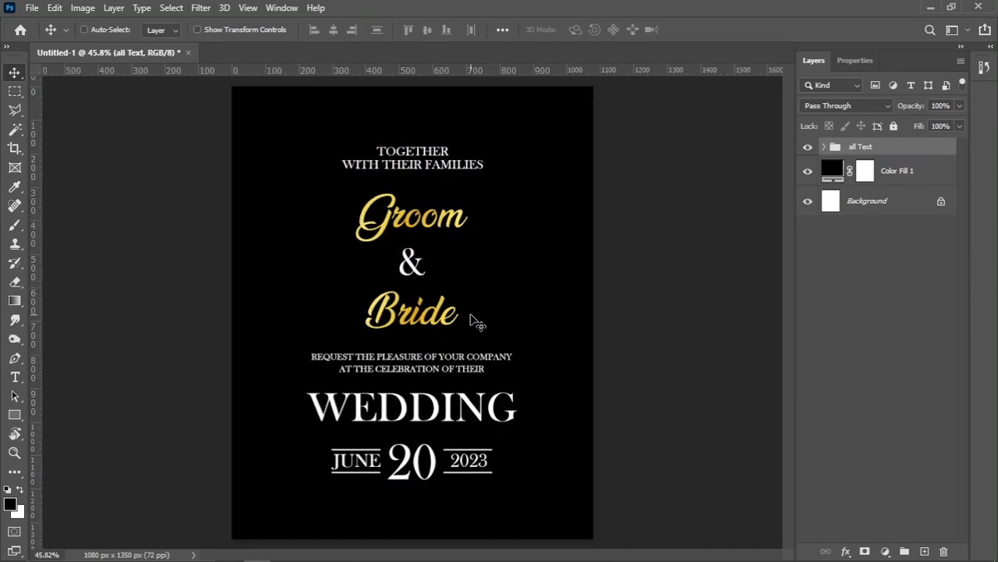
Place the gold2 image directly above the "WEDDING" layer, enlarged to about 424% and moved to cover the word.
right_click(478, 399)
click(558, 428)
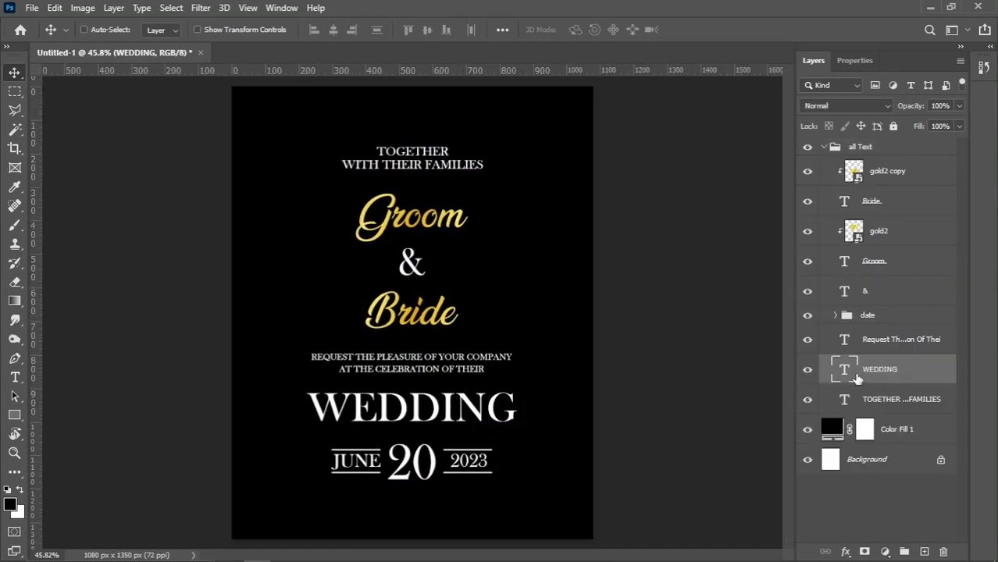
key(alt+Tab)
drag(602, 223, 440, 396)
key(alt+Tab)
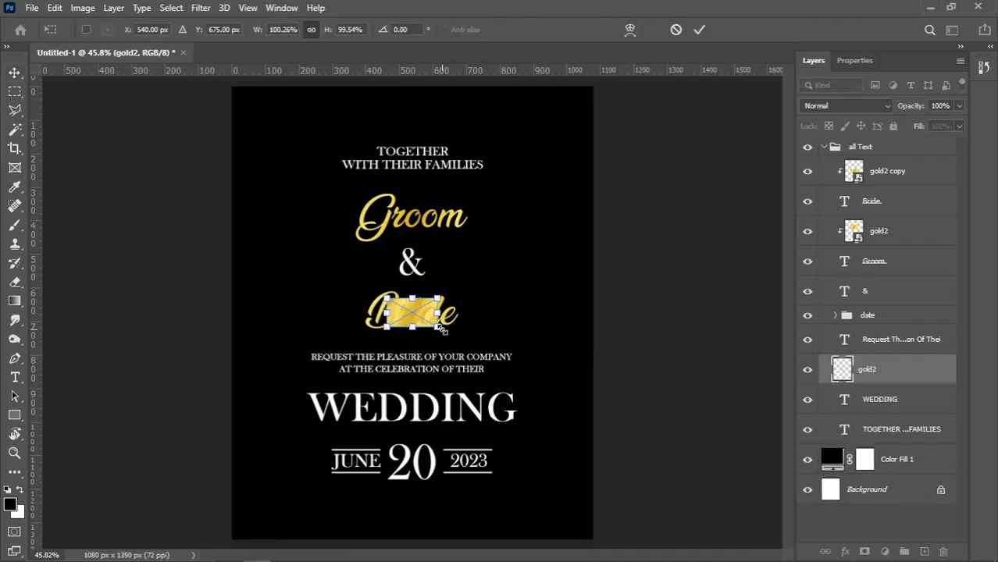
drag(442, 331, 524, 371)
drag(492, 326, 492, 409)
key(Return)
Clip the gold2 texture to "WEDDING", scale it to about 431% and shift it down about 45 px, then collapse the "all Text" group.
right_click(898, 377)
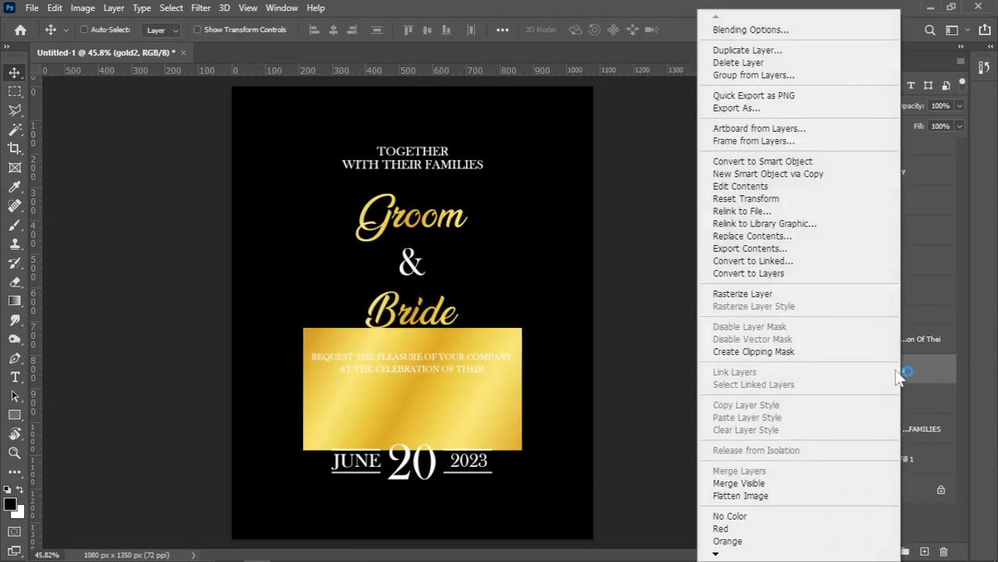
click(773, 351)
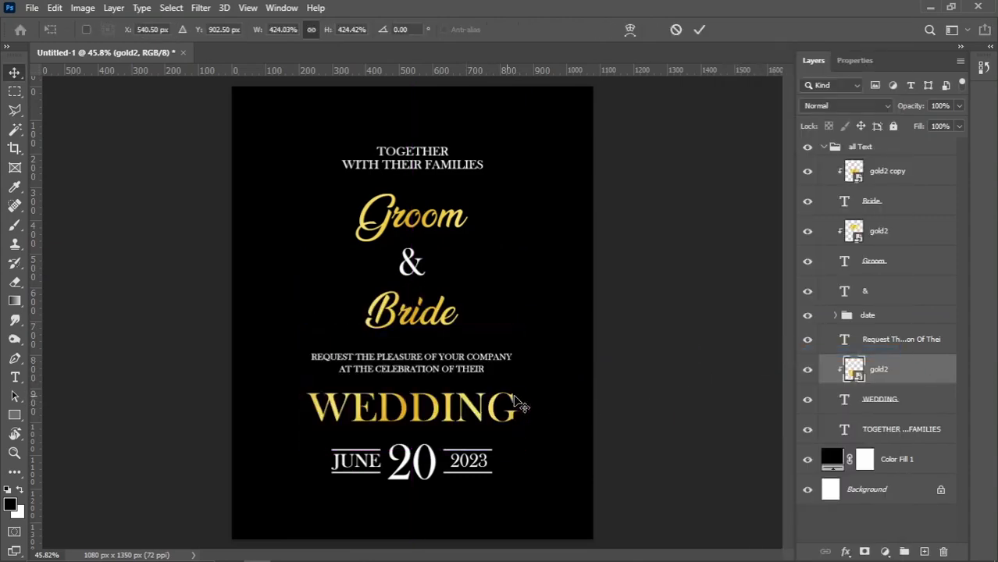
key(ctrl+t)
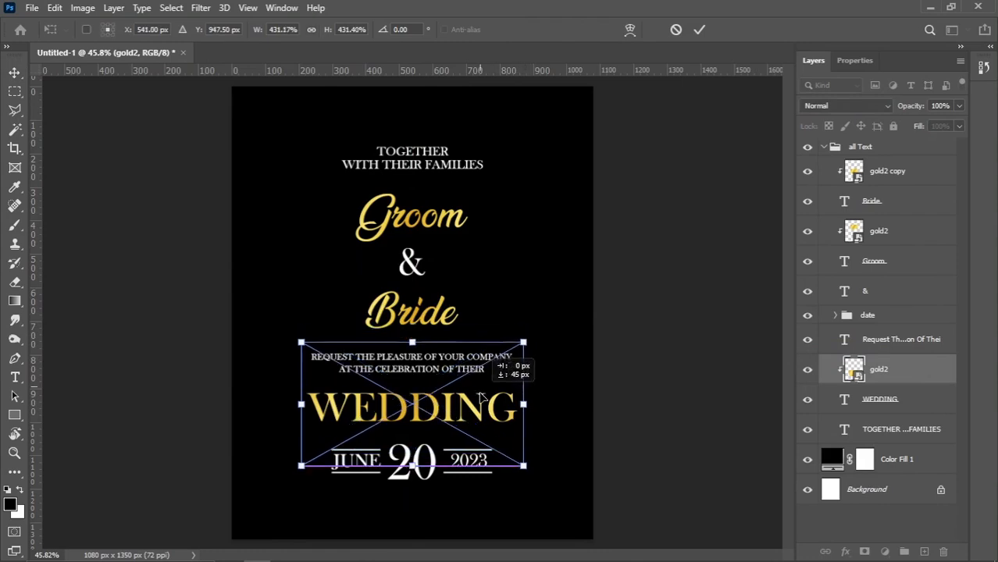
key(Return)
click(826, 149)
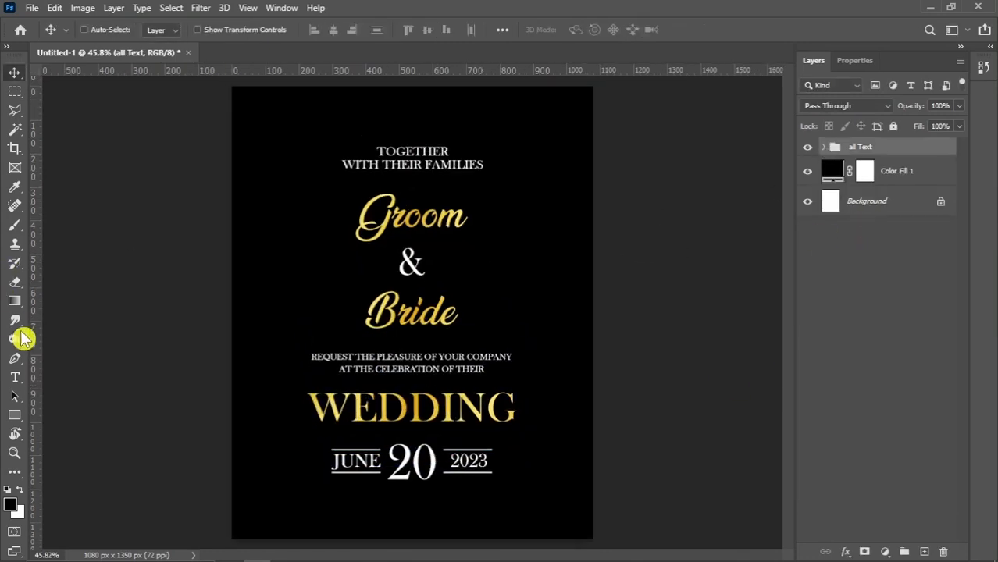
Draw an unfilled rectangular frame about 991 x 1262 px with a 4 px white stroke just inside the canvas edges.
click(14, 414)
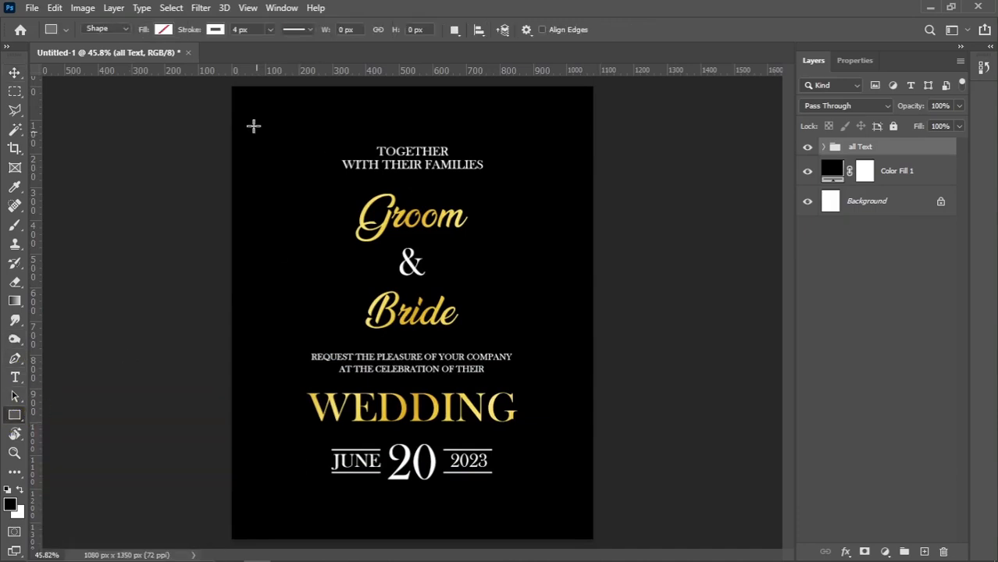
click(119, 30)
click(108, 41)
click(213, 29)
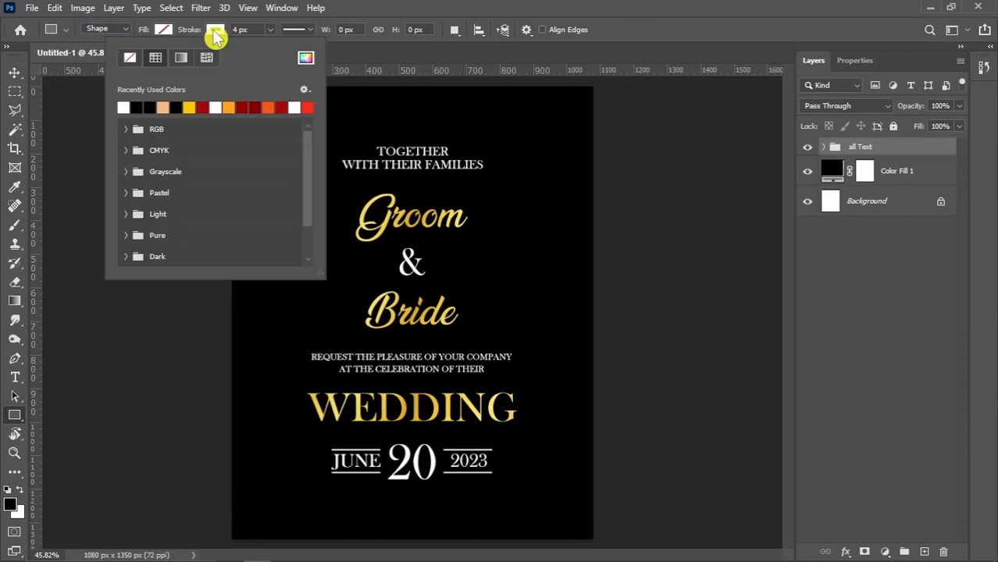
click(212, 29)
drag(248, 100, 579, 523)
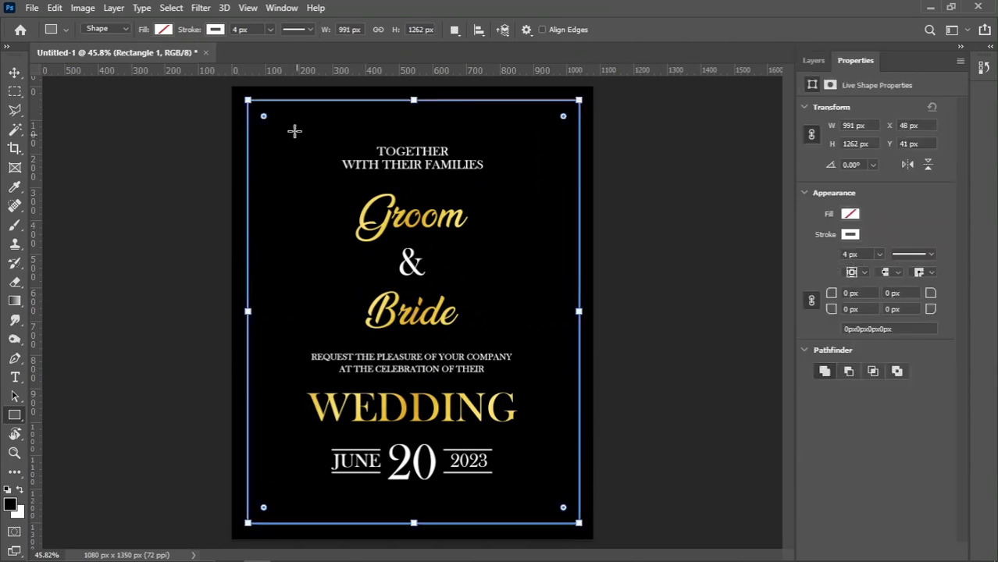
Centre the rectangular frame horizontally and vertically on the canvas, then clear the selection.
key(v)
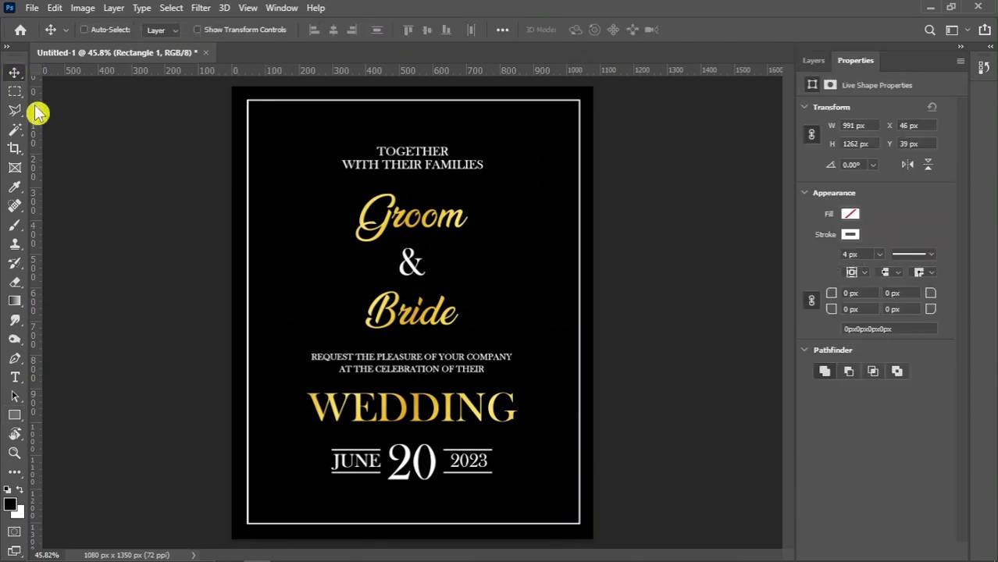
click(813, 60)
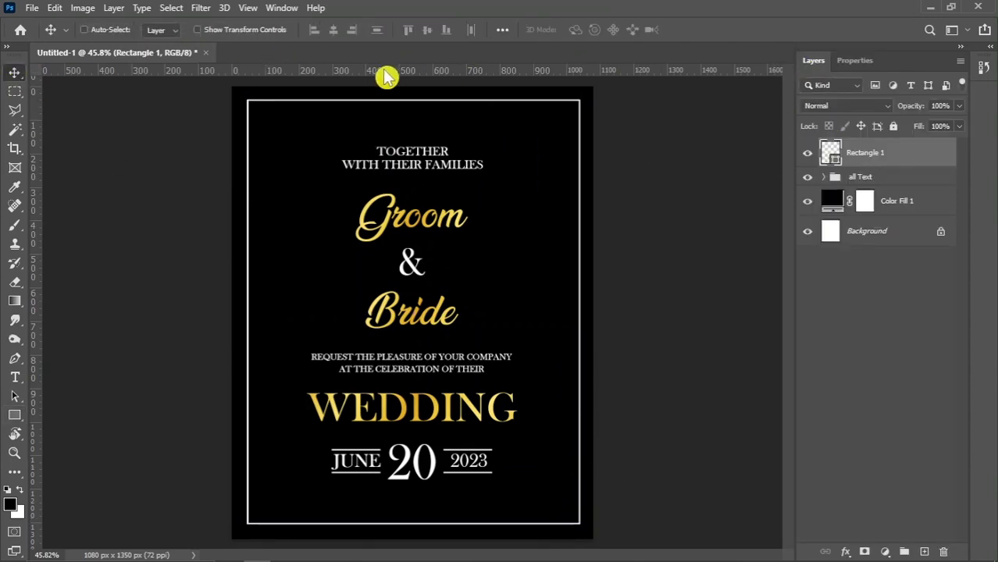
key(ctrl+a)
click(333, 30)
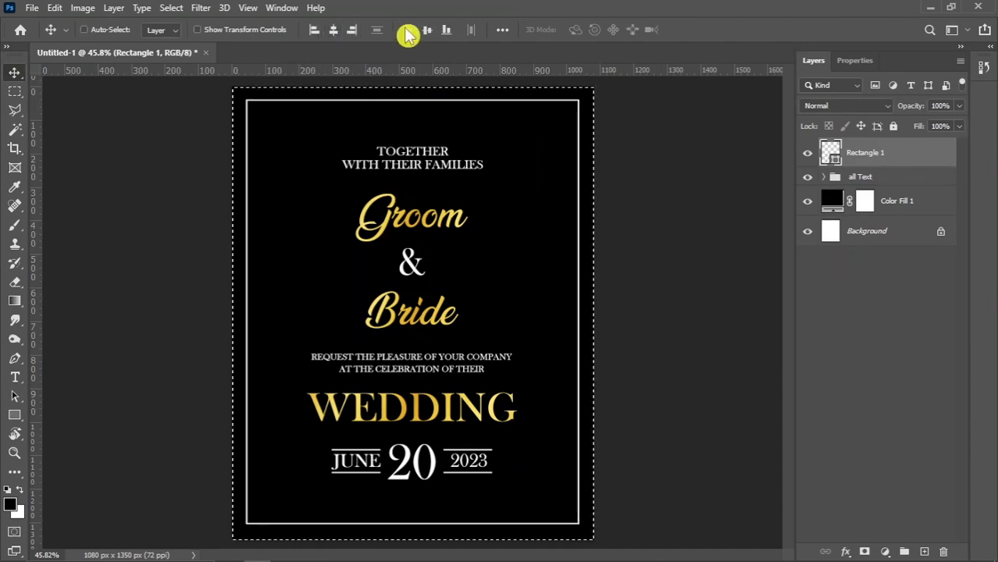
click(425, 29)
key(ctrl+d)
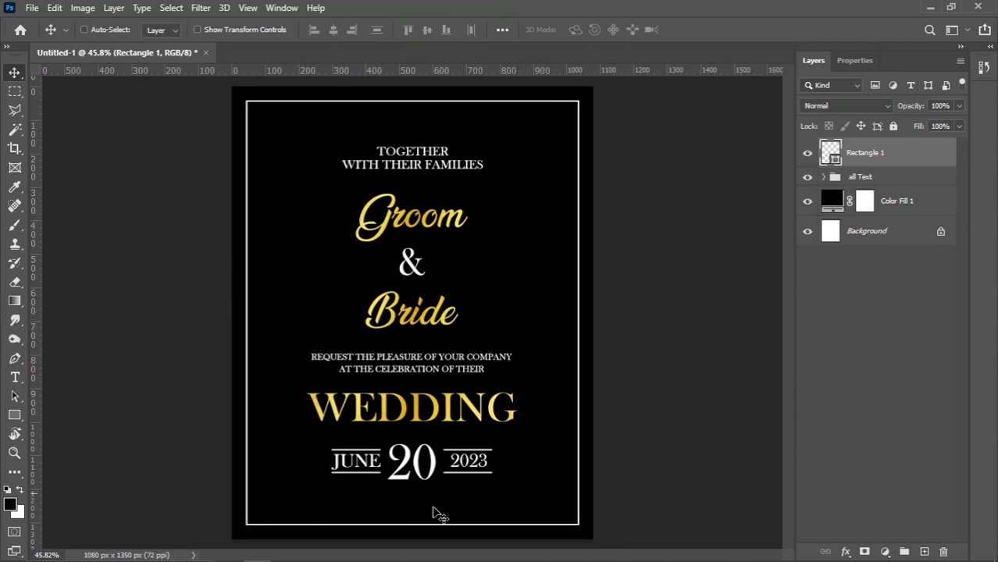
Place the gold2 image above the rectangular frame layer and enlarge it to cover the whole canvas.
click(229, 554)
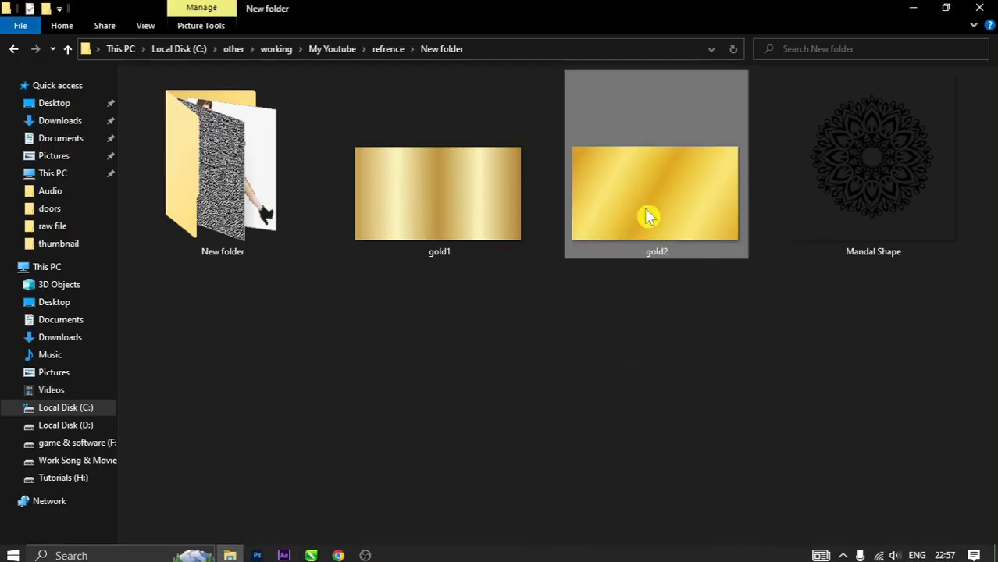
drag(648, 217, 422, 236)
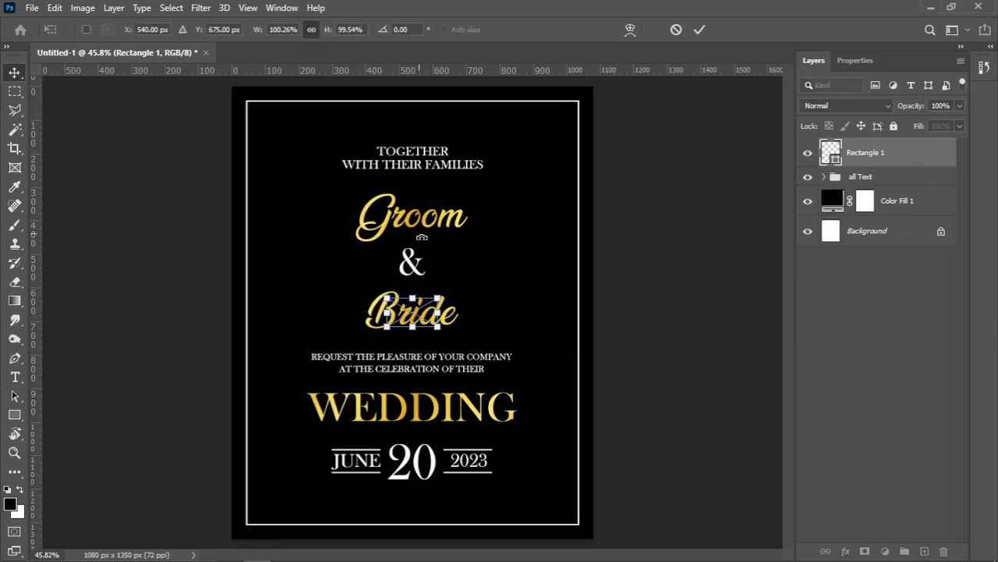
drag(441, 313, 897, 312)
key(Return)
key(ctrl+0)
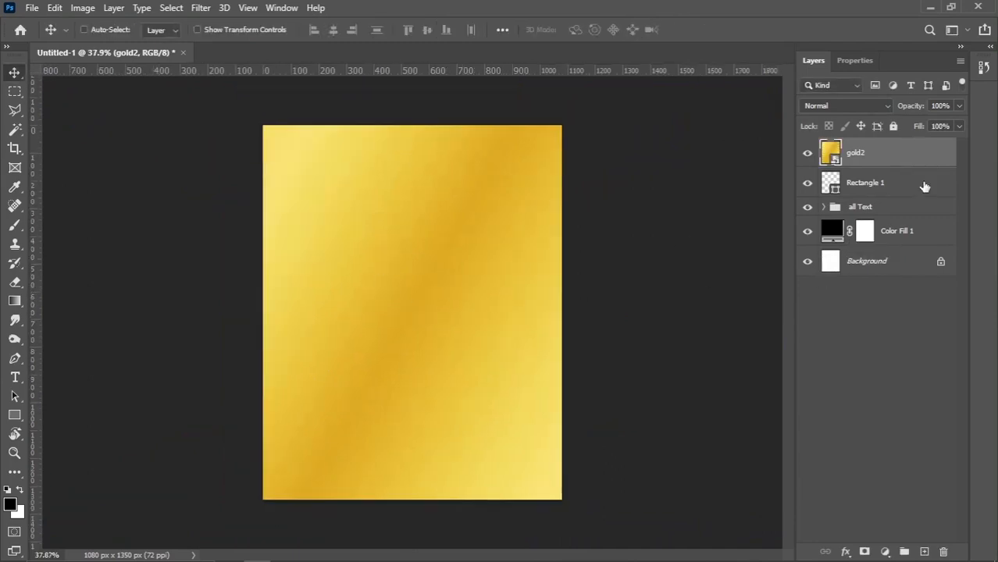
Clip the gold2 texture to the rectangular frame.
right_click(896, 155)
click(734, 351)
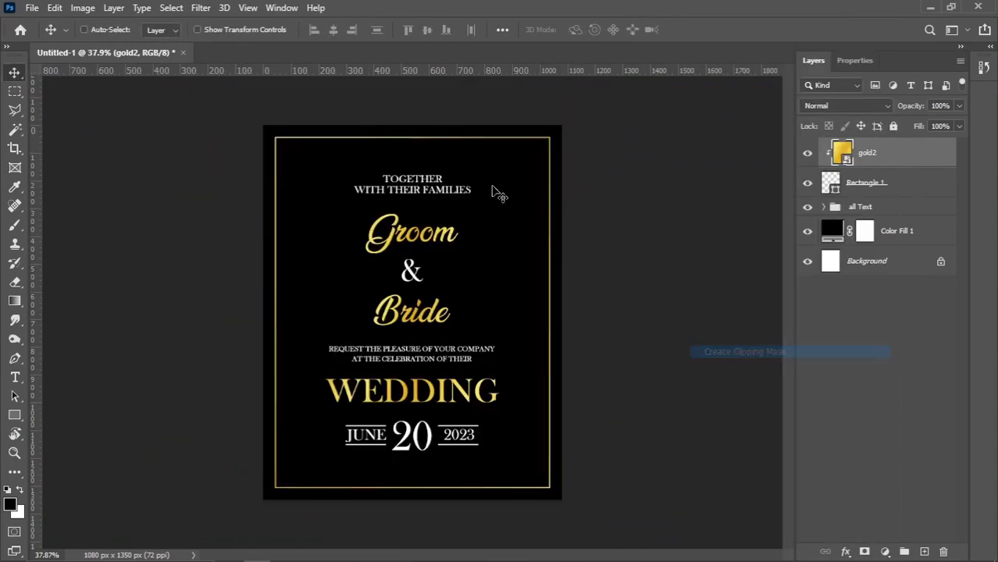
scroll(367, 246, up, 3)
scroll(388, 202, down, 1)
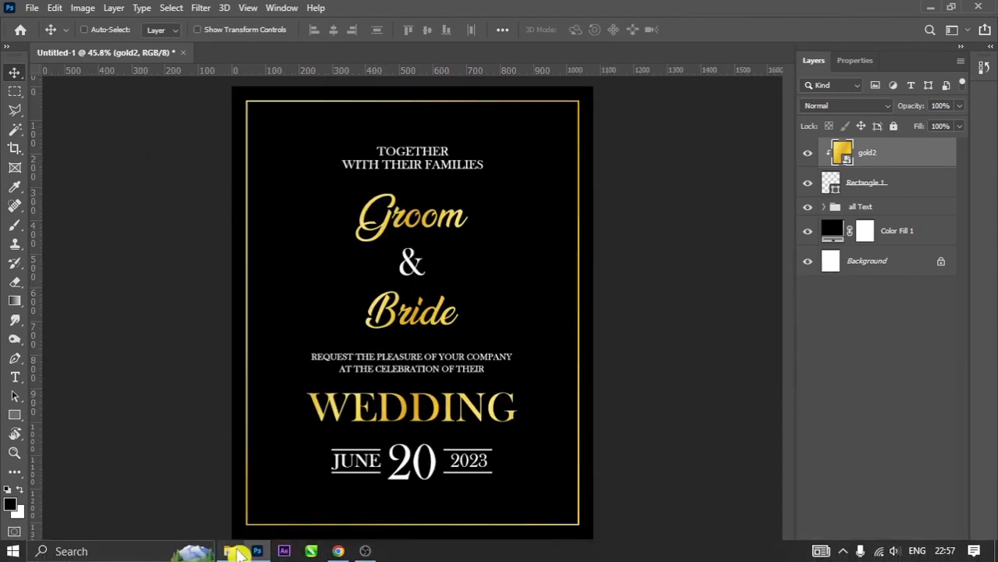
Place the Mandal Shape image on top of all layers, shrink it and move it to the canvas's left edge at mid-height.
mouse_move(238, 553)
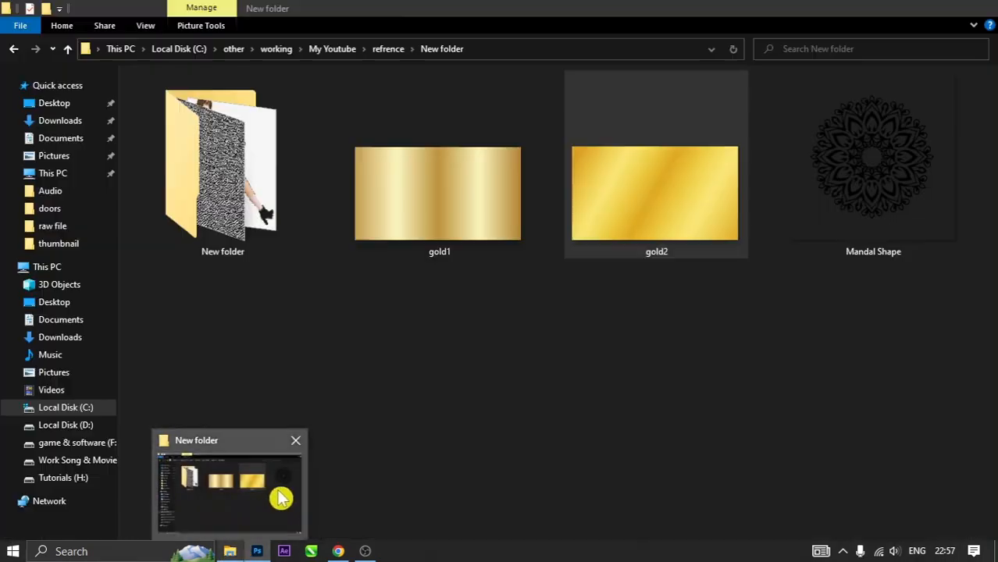
click(280, 499)
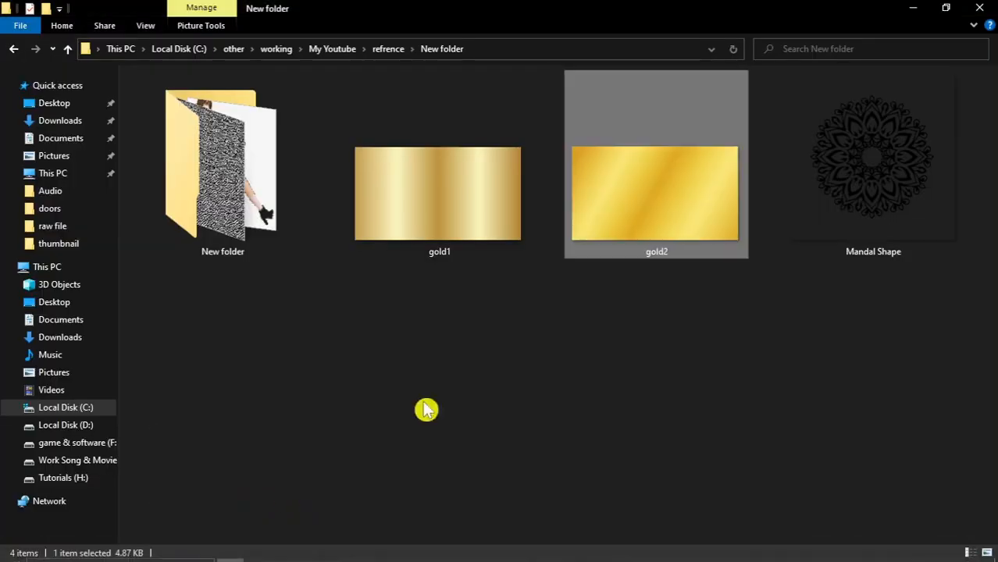
double_click(893, 181)
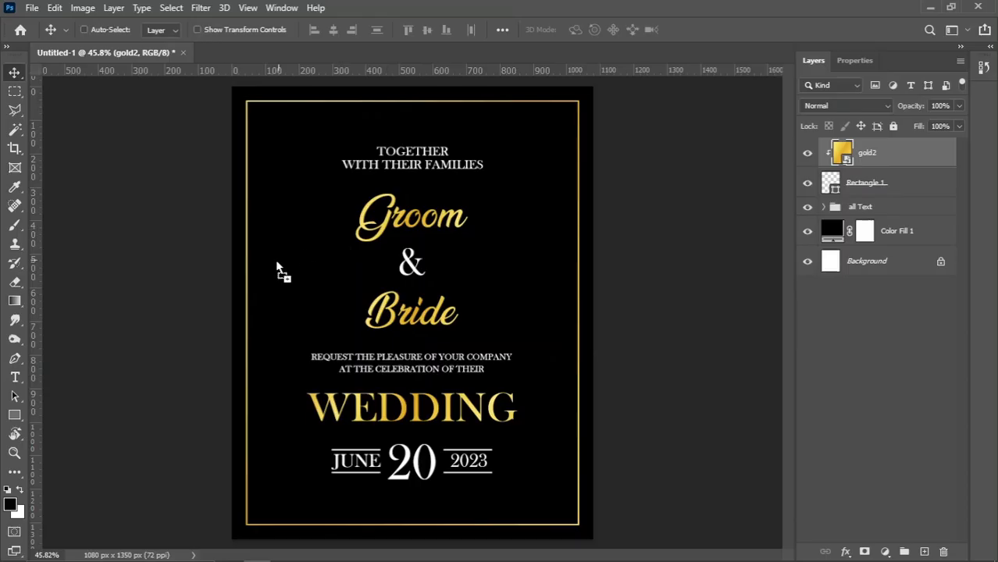
drag(277, 267, 276, 266)
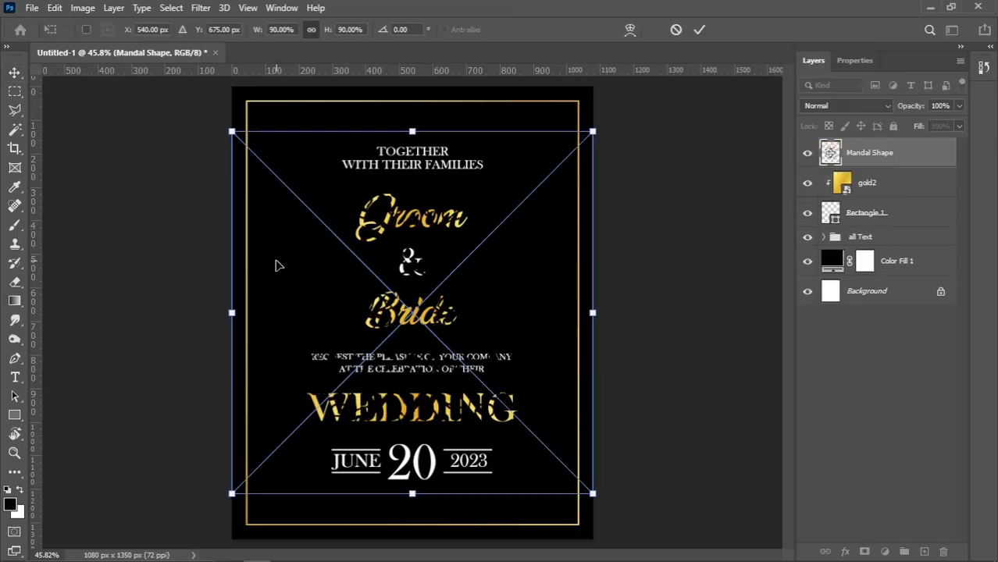
drag(593, 490, 492, 387)
key(Return)
drag(422, 314, 243, 315)
Duplicate the frame's gold2 texture, move the copy above the Mandal Shape layer and clip it to the mandala.
drag(890, 186, 924, 551)
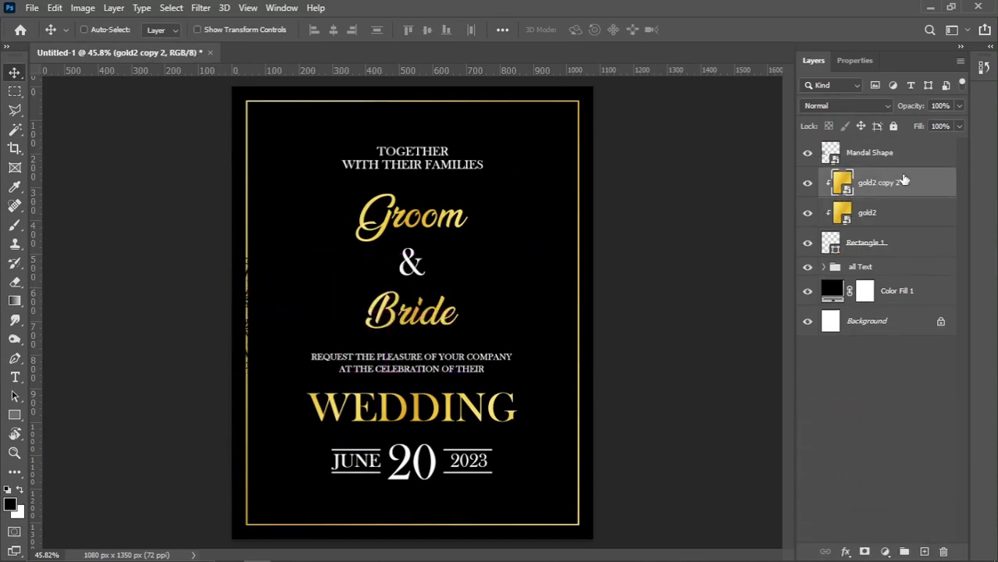
drag(900, 181, 902, 151)
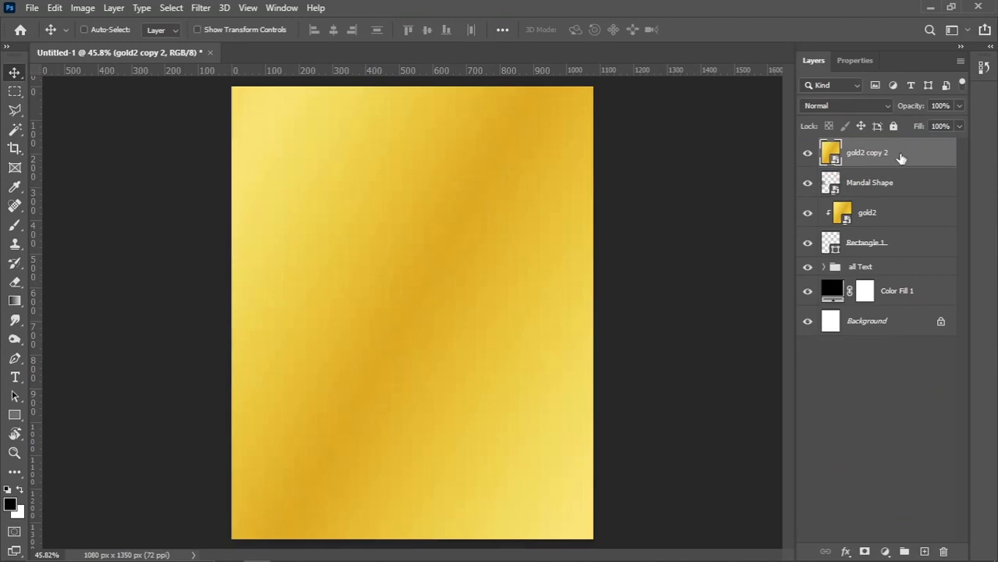
right_click(902, 159)
click(757, 353)
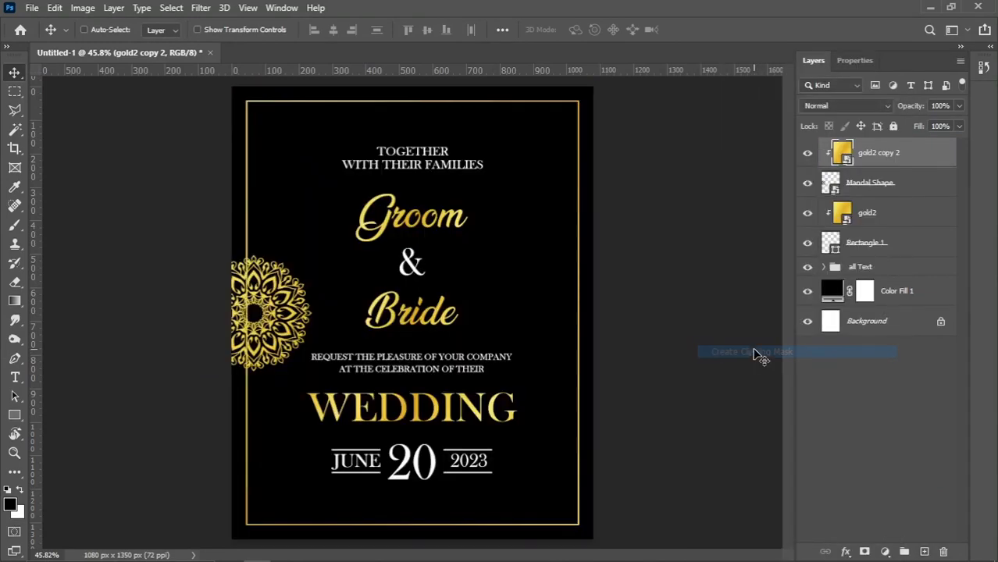
Shift the textured mandala inward and slightly up, and shrink its gold2 texture to about 684 x 382 px (444%) around it.
shift+click(902, 187)
drag(273, 328, 317, 306)
click(925, 154)
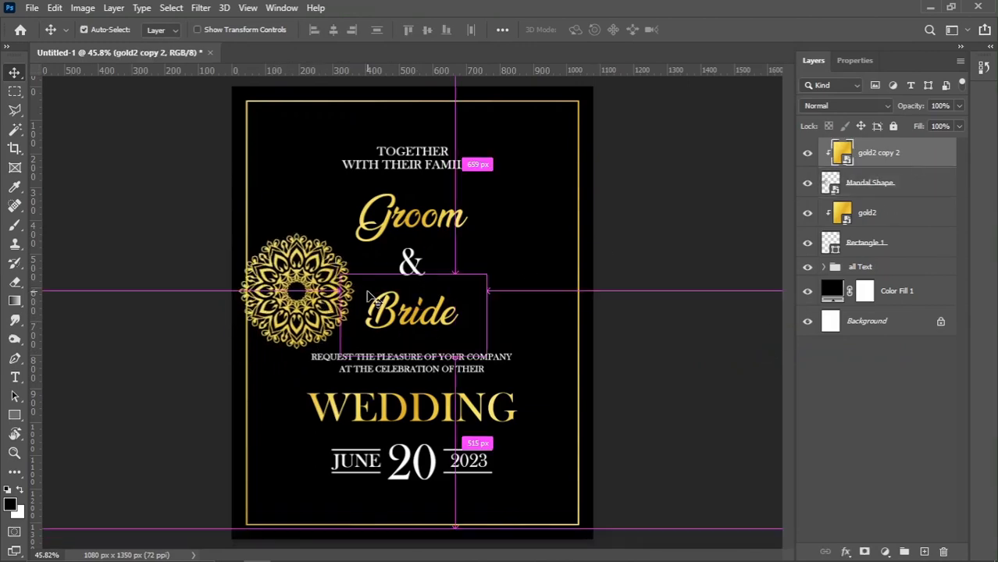
key(ctrl+t)
scroll(368, 294, down, 3)
drag(678, 304, 386, 313)
scroll(385, 313, up, 2)
drag(93, 298, 232, 297)
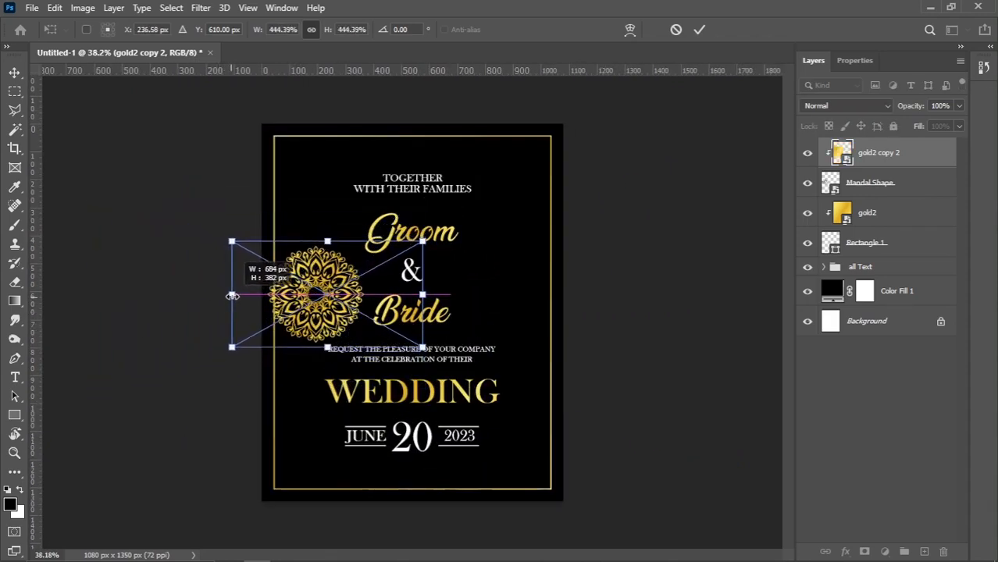
scroll(341, 279, up, 1)
key(Return)
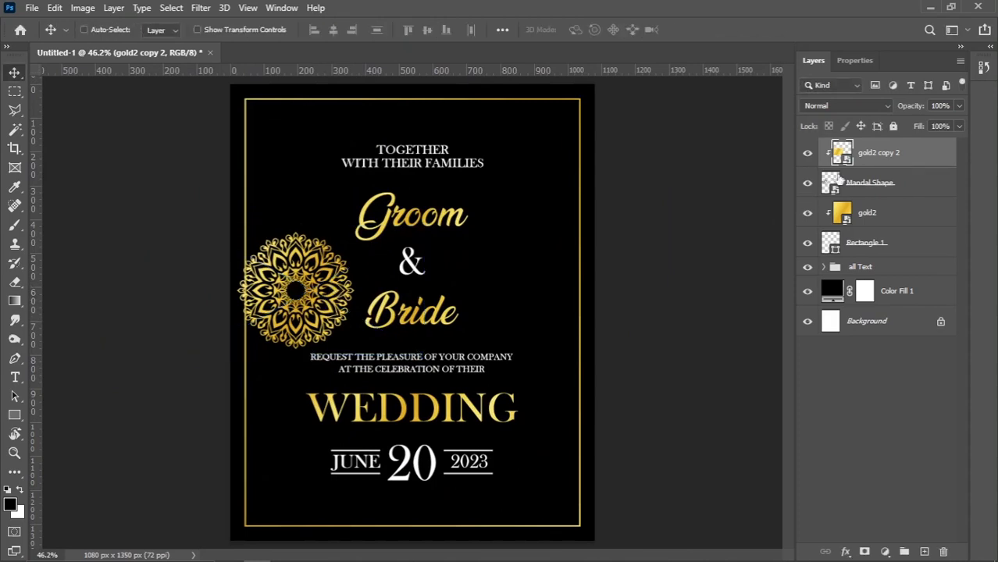
Group the Mandal Shape layer with its gold2 texture and name the group "mandala shape1".
click(909, 185)
shift+click(915, 161)
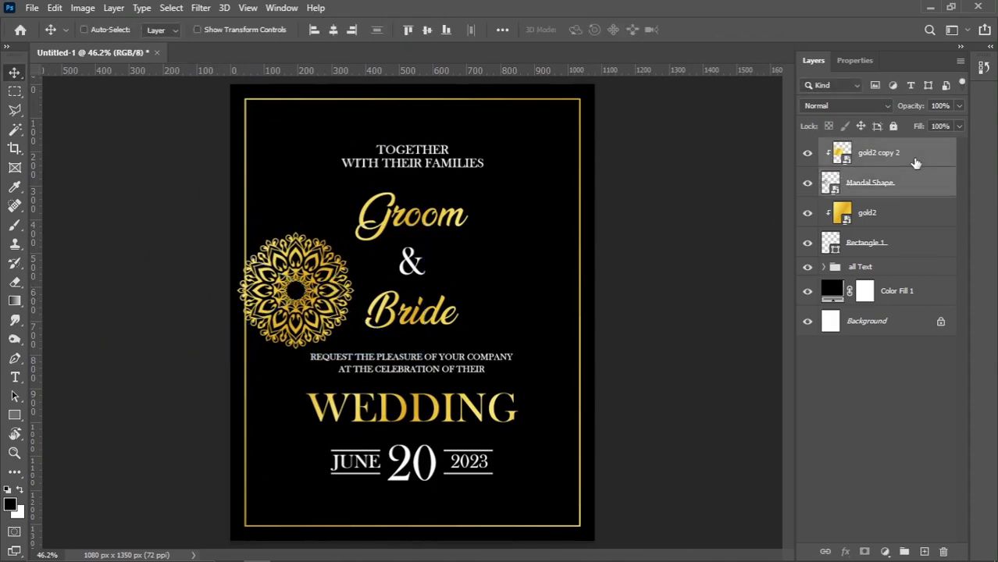
key(ctrl+g)
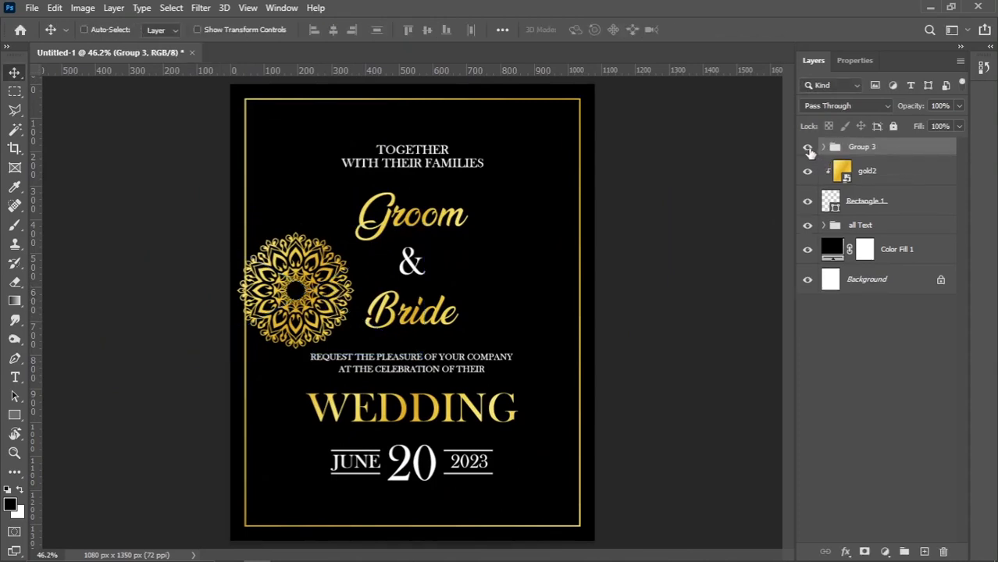
double_click(861, 147)
text(mardala shape1)
key(Return)
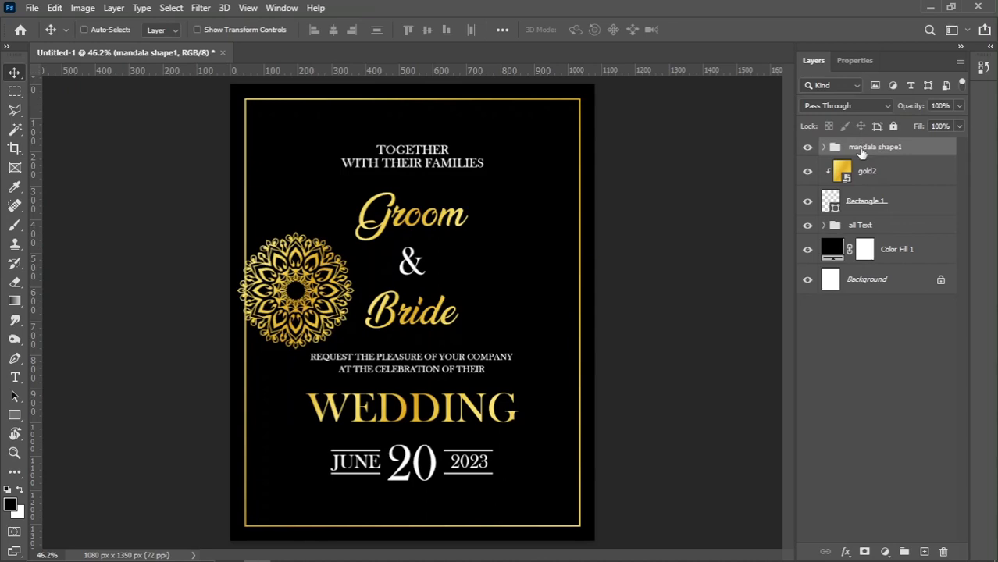
Scale the "mandala shape1" group up to about 181%, about 1240 x 691 px.
key(ctrl+t)
key(ctrl+0)
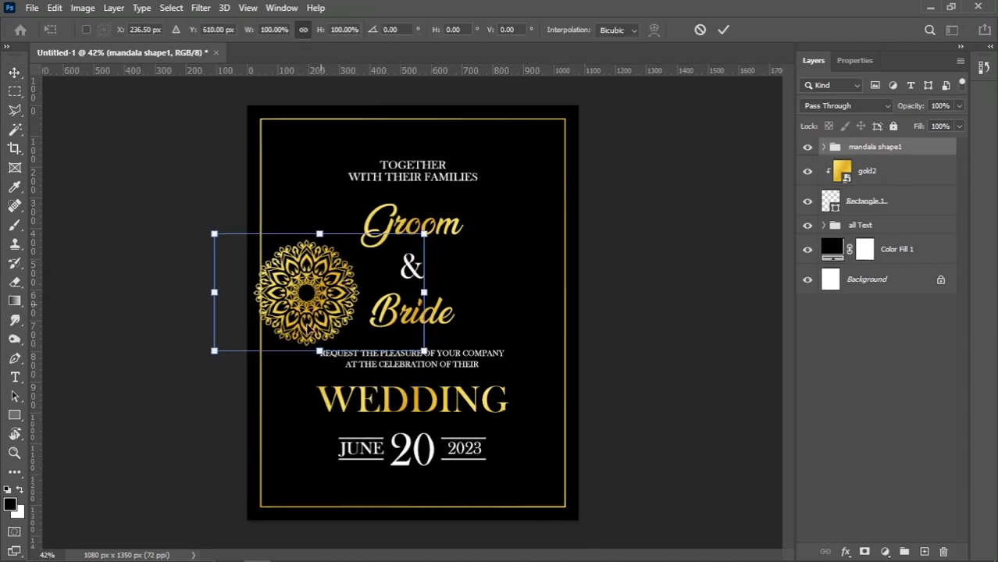
drag(319, 349, 318, 397)
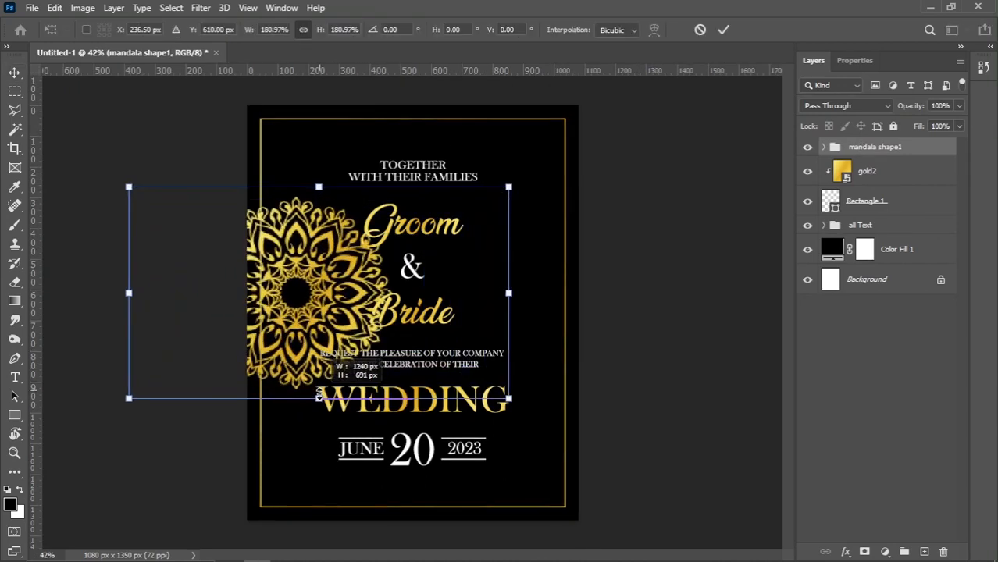
key(Return)
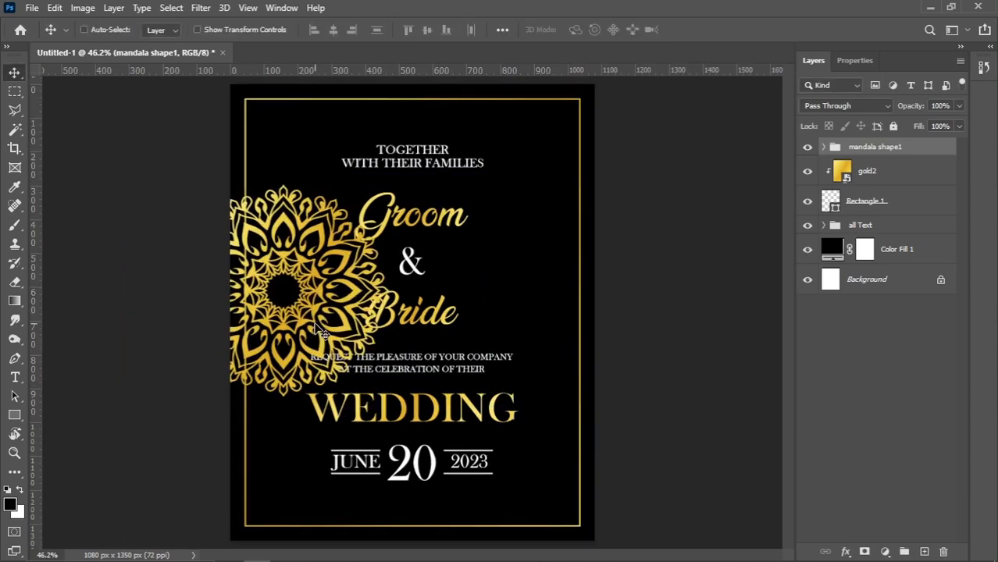
Move the mandala group against the canvas's left edge beside the names and enlarge it a little more.
drag(289, 297, 242, 313)
key(ctrl+t)
drag(440, 291, 483, 279)
drag(306, 301, 280, 281)
key(Return)
Nudge the mandala group left until its centre sits near the left canvas edge, with about half of it showing.
key(shift+Right)
key(shift+Left)
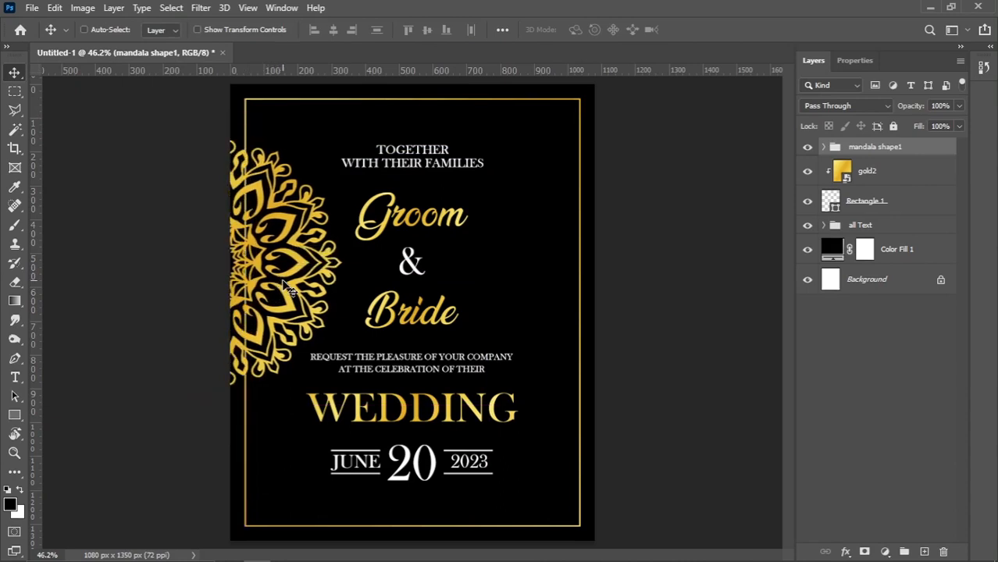
key(shift+Left)
key(Left)
key(Left)
key(Left)
key(Left)
key(Left)
key(Left)
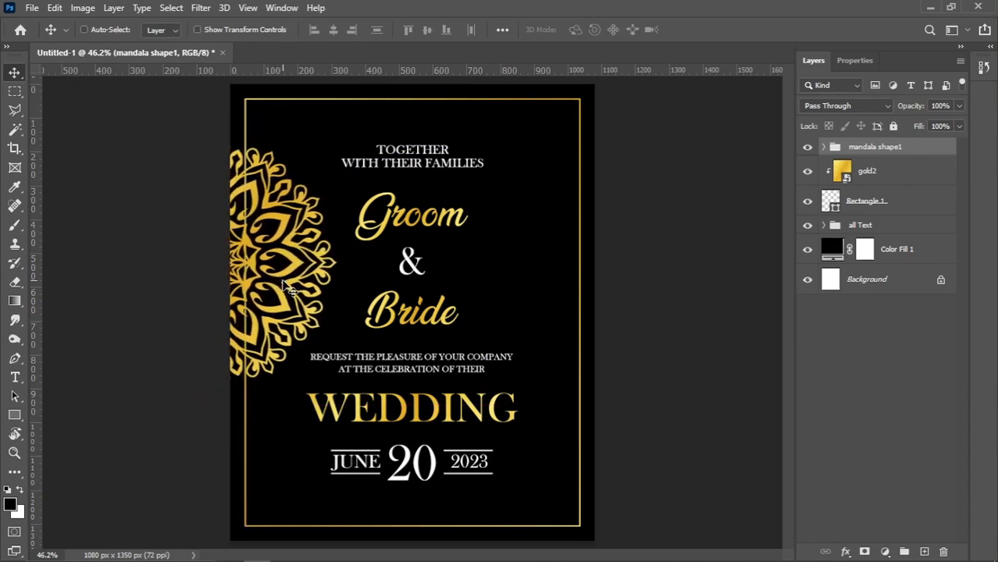
key(Right)
key(Right)
Duplicate the "mandala shape1" group and place the copy at the right canvas edge, level with the original.
drag(875, 151, 924, 551)
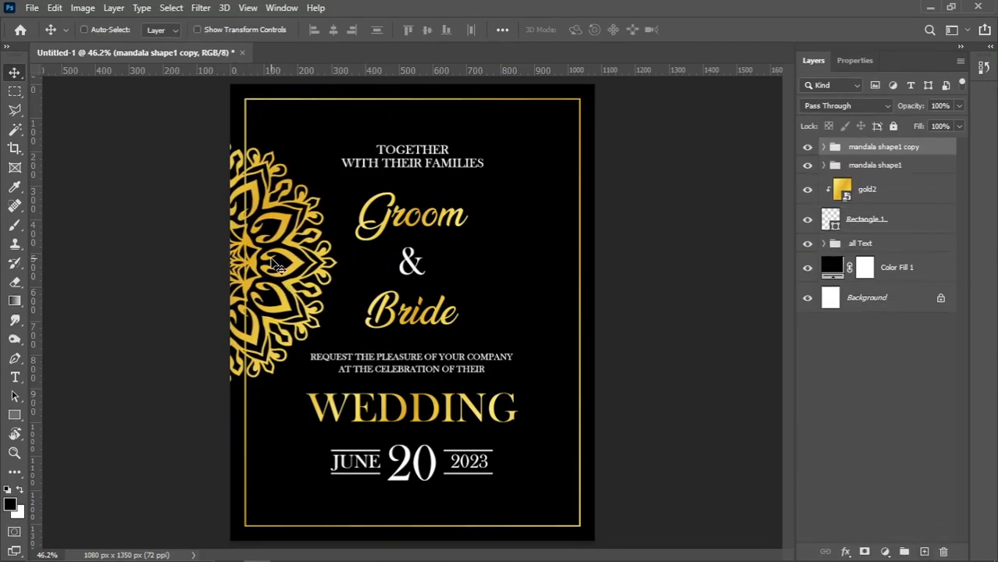
drag(275, 267, 601, 285)
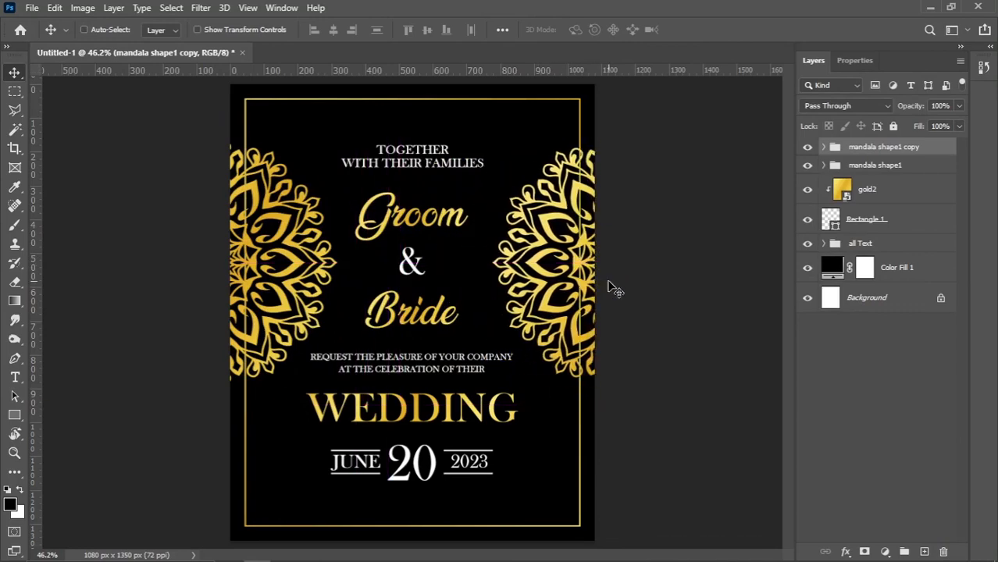
key(Left)
key(Left)
key(ctrl+0)
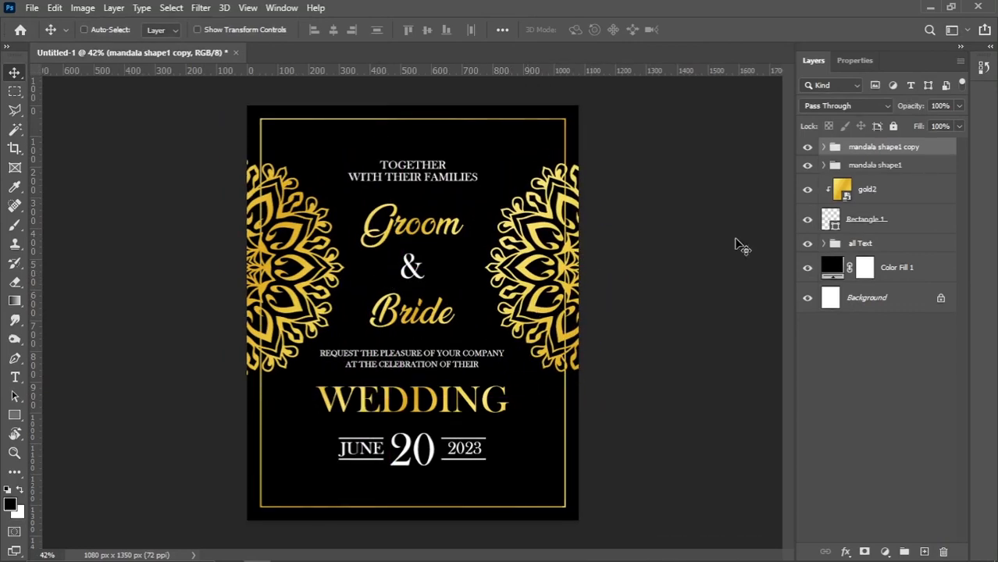
Group the two mandala groups and centre them horizontally on the canvas, then clear the selection.
shift+click(870, 166)
key(ctrl+g)
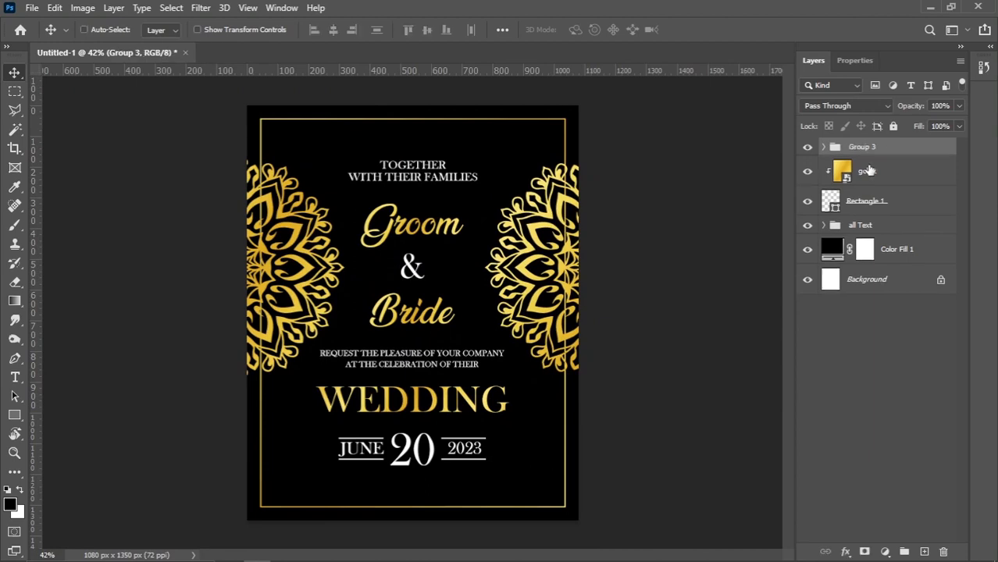
key(ctrl+a)
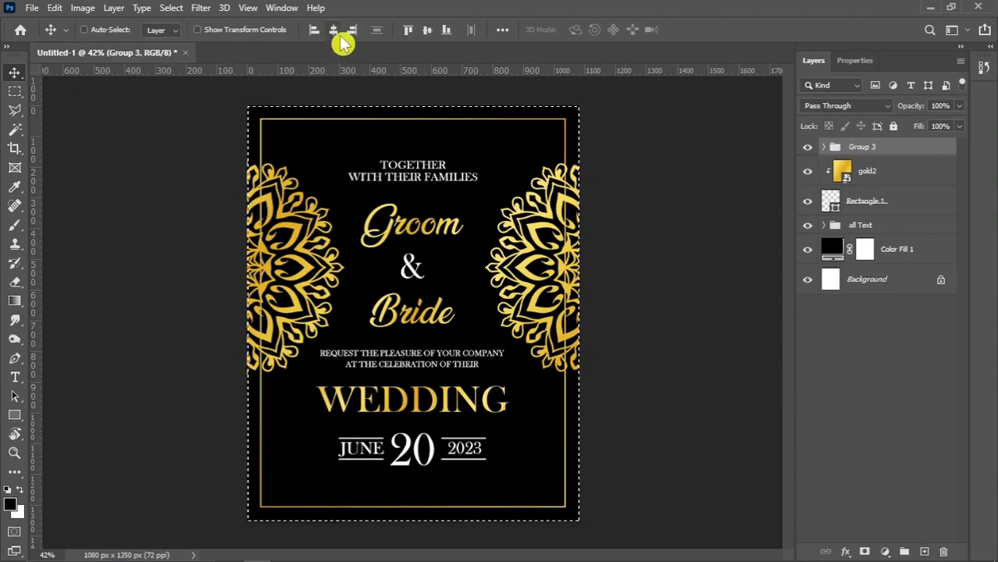
click(334, 31)
key(ctrl+d)
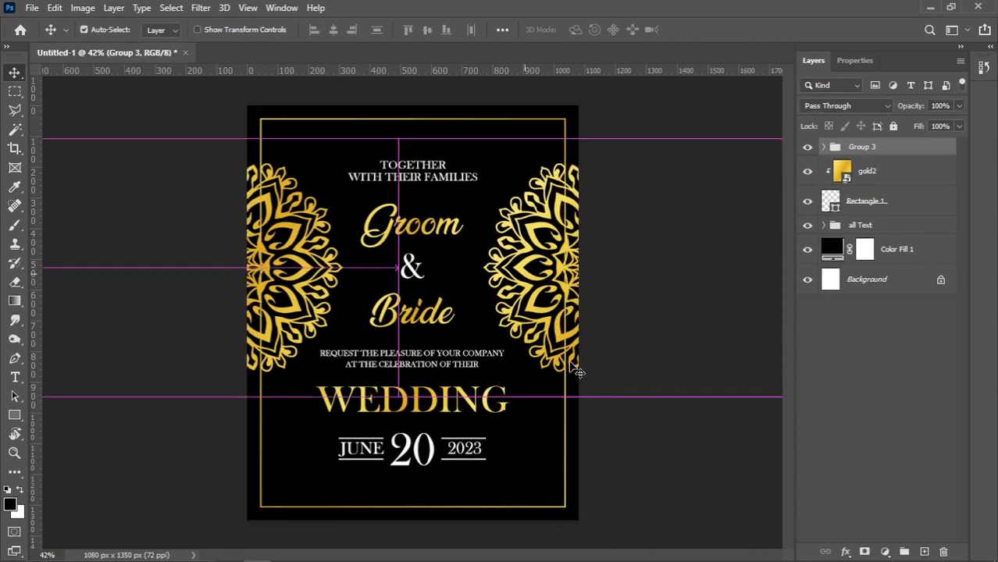
Nudge the combined mandala group up by about 5 px.
key(shift+Up)
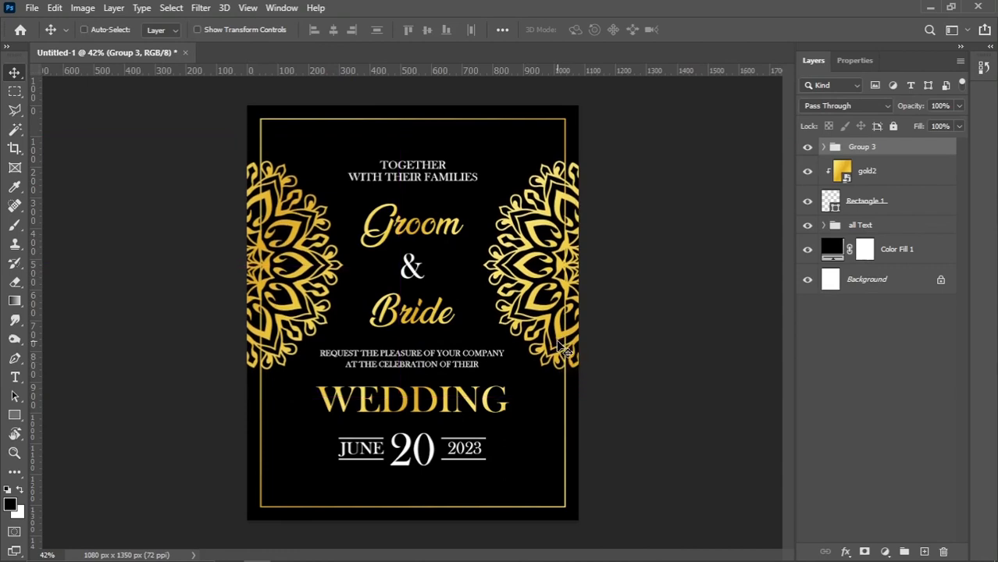
key(Down)
key(Down)
key(Down)
key(Down)
key(Down)
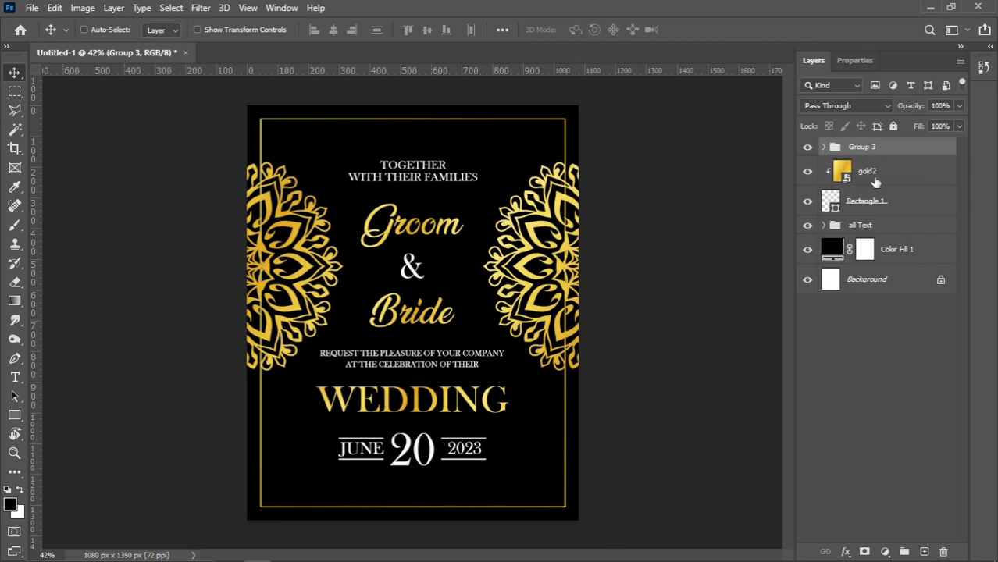
With the Rectangle 1 frame layer active, make a rectangular selection across the full canvas width enclosing both mandalas' height.
click(919, 204)
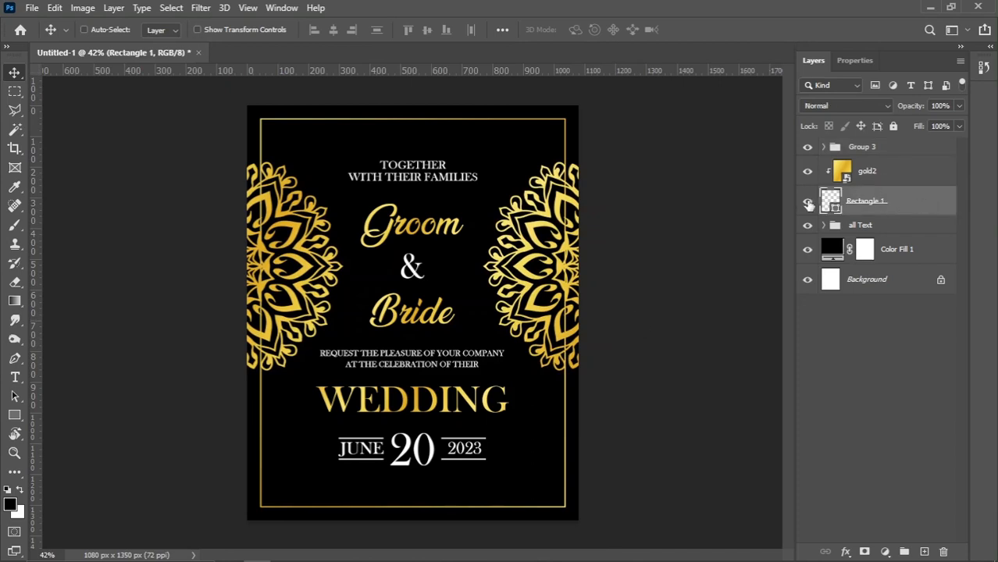
click(808, 203)
click(808, 204)
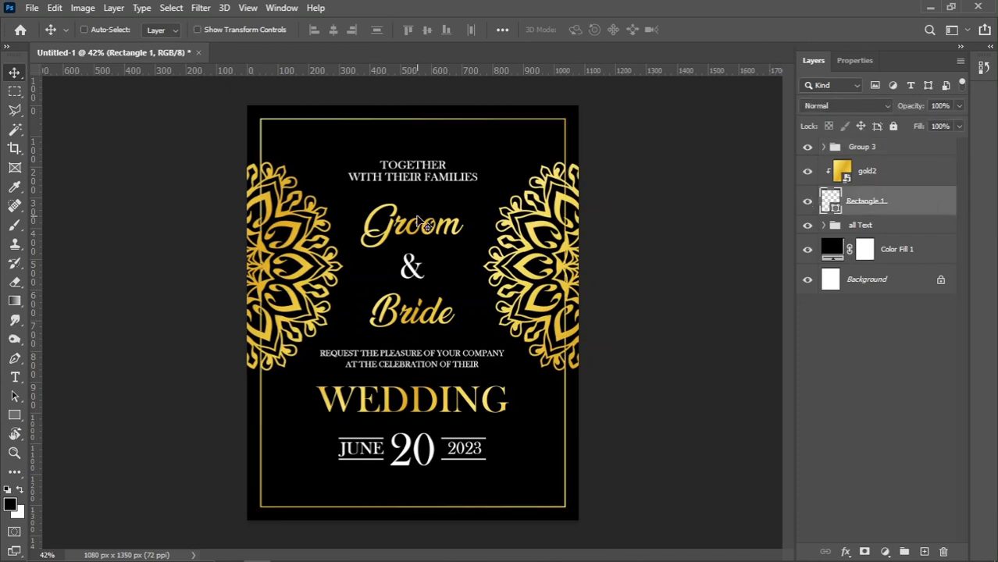
click(16, 95)
click(71, 94)
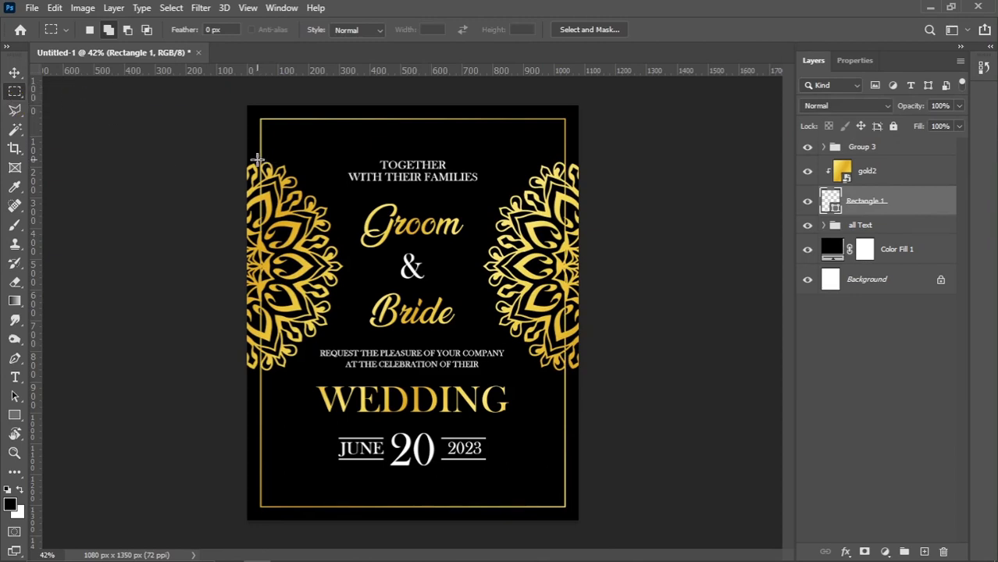
drag(241, 157, 621, 376)
scroll(620, 377, up, 3)
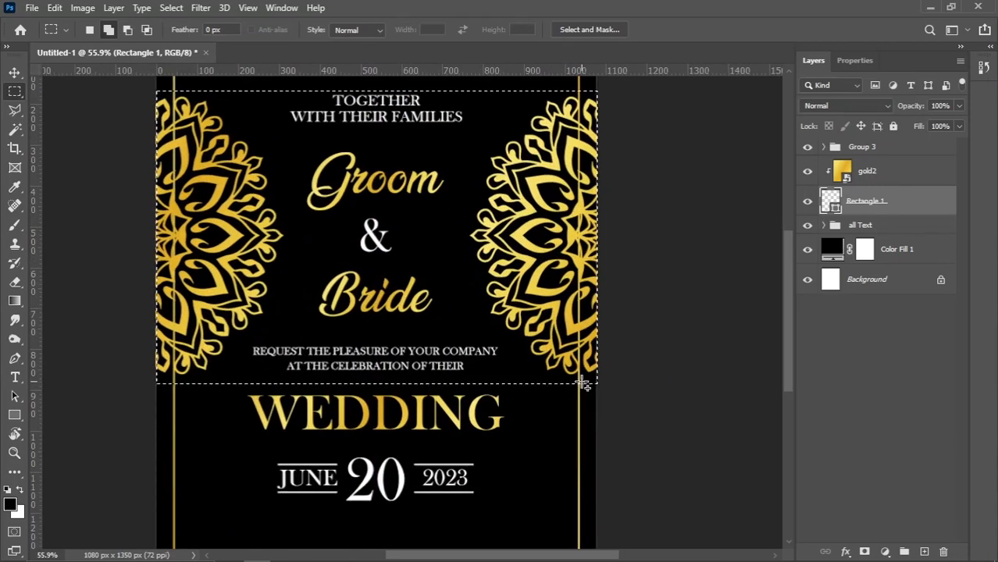
Mask the Rectangle 1 frame from the selection and invert the mask, hiding the frame lines behind the mandalas.
scroll(583, 384, down, 1)
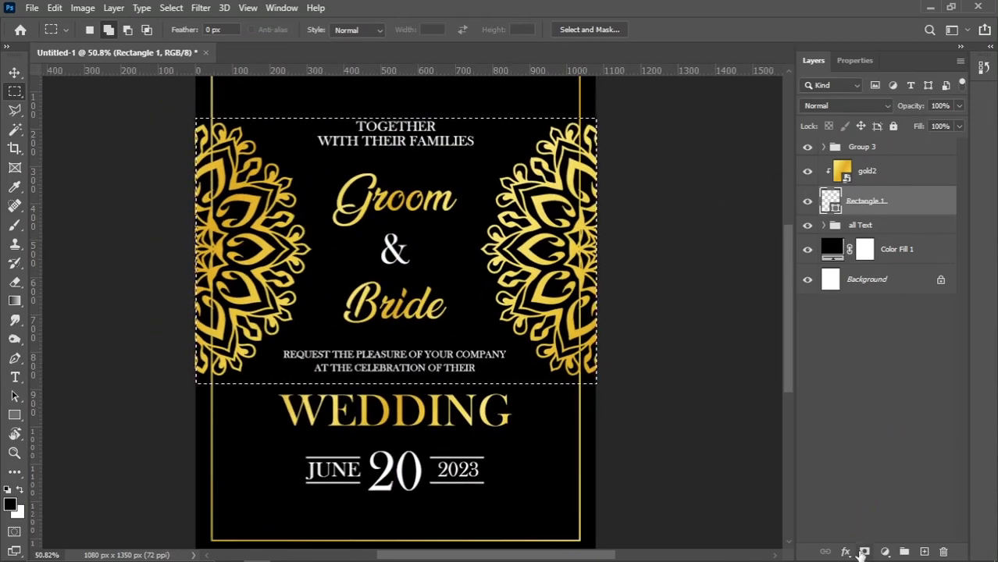
click(864, 552)
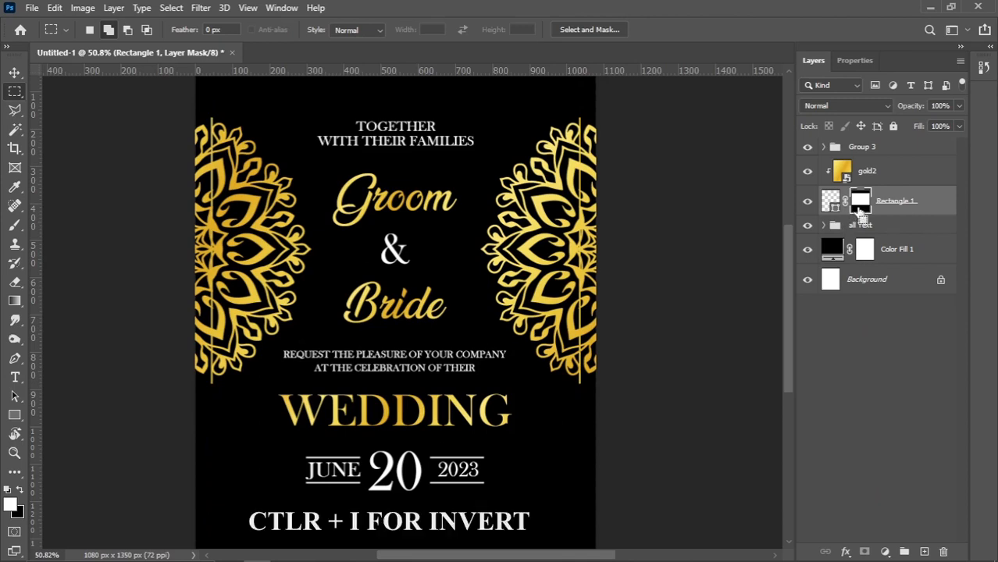
key(ctrl+i)
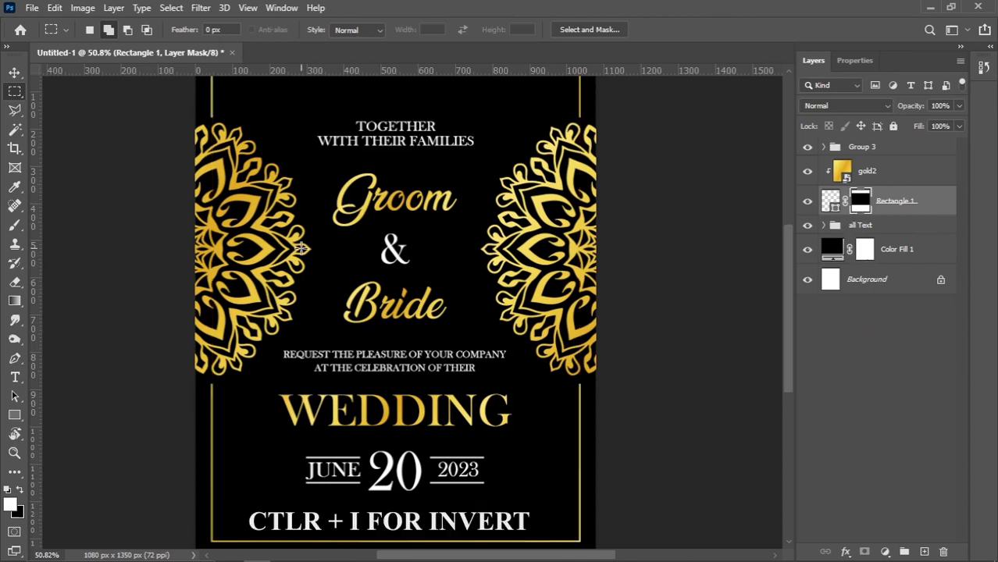
click(14, 71)
scroll(491, 327, down, 3)
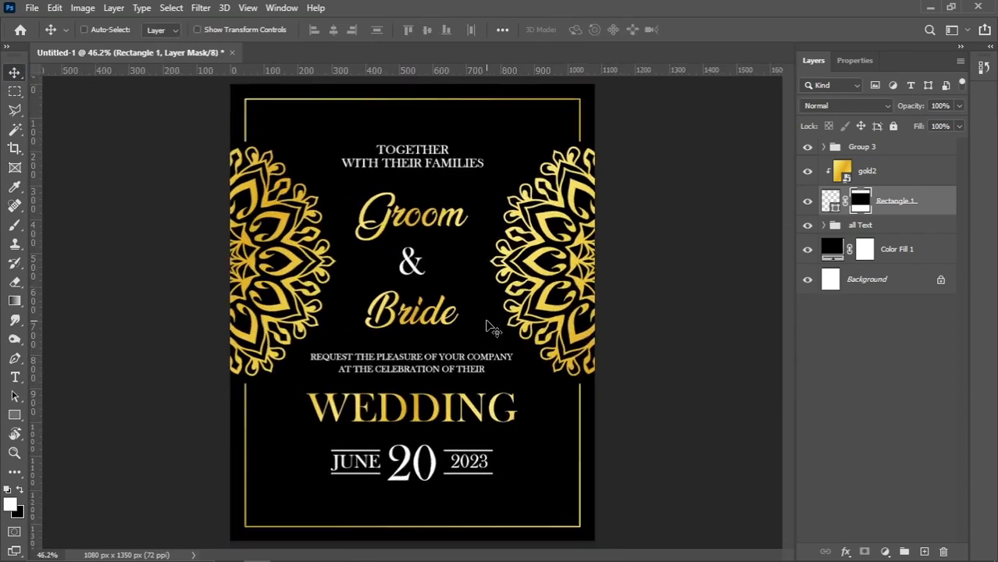
Place the Mandal Shape image file at the canvas centre, directly above the Color Fill 1 layer.
click(833, 249)
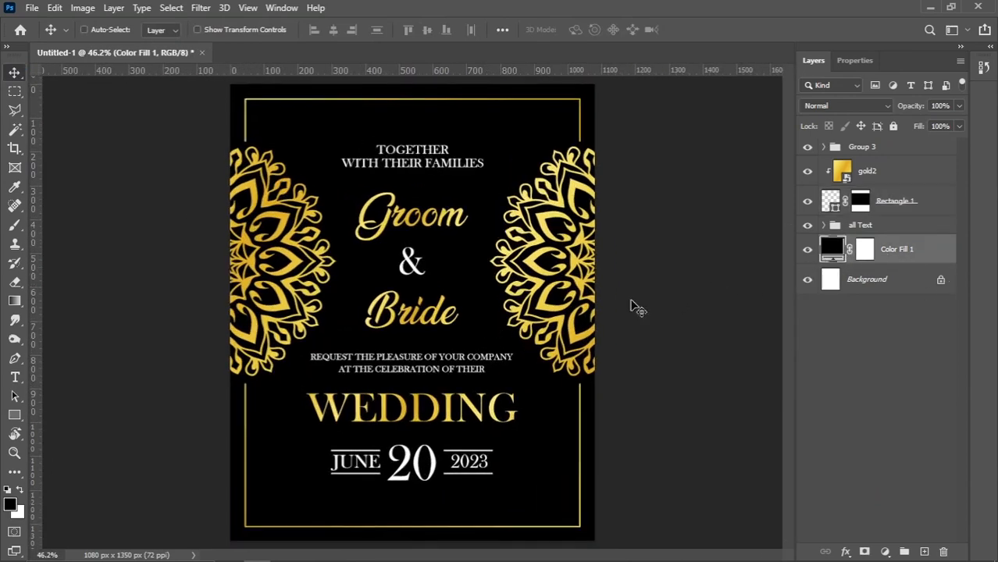
click(234, 552)
drag(857, 219, 571, 386)
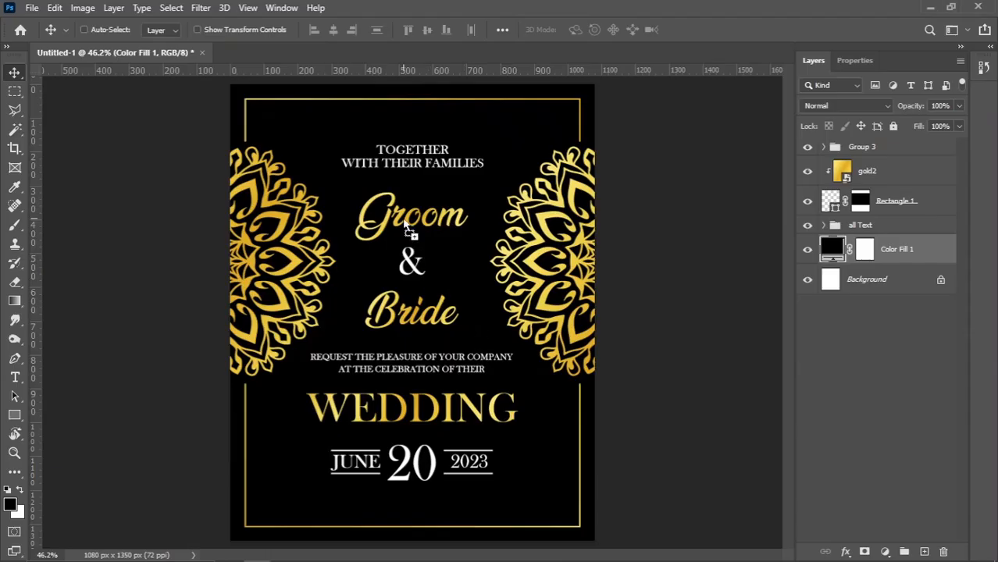
drag(405, 225, 405, 225)
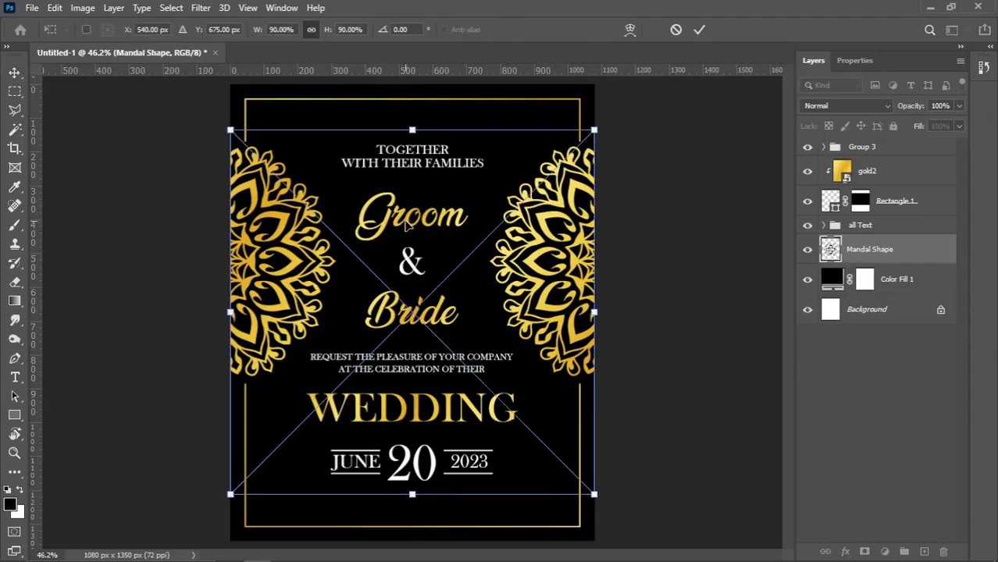
key(Return)
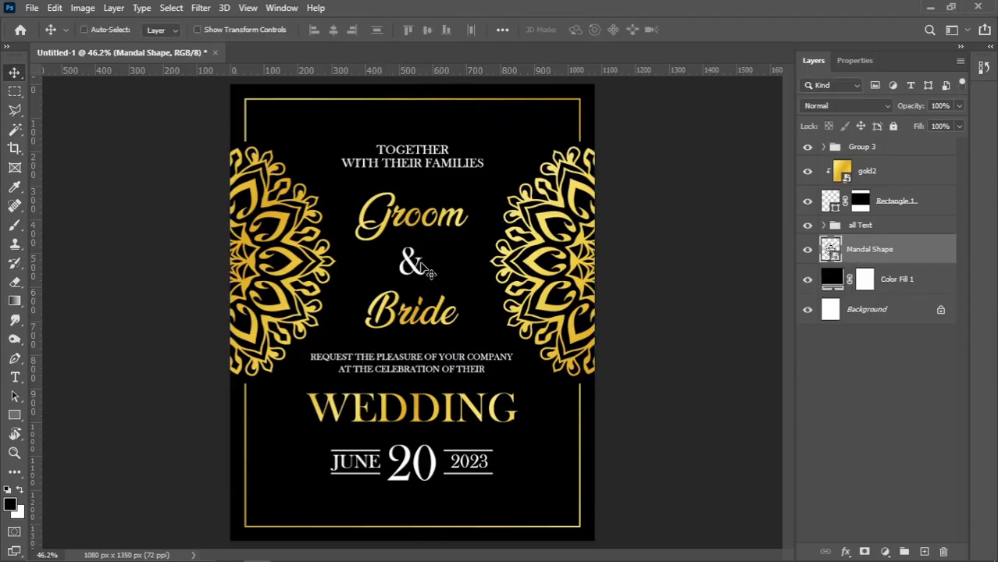
Add a Color Overlay effect with colour #121212 to the Mandal Shape layer.
right_click(909, 249)
click(664, 104)
drag(216, 214, 770, 145)
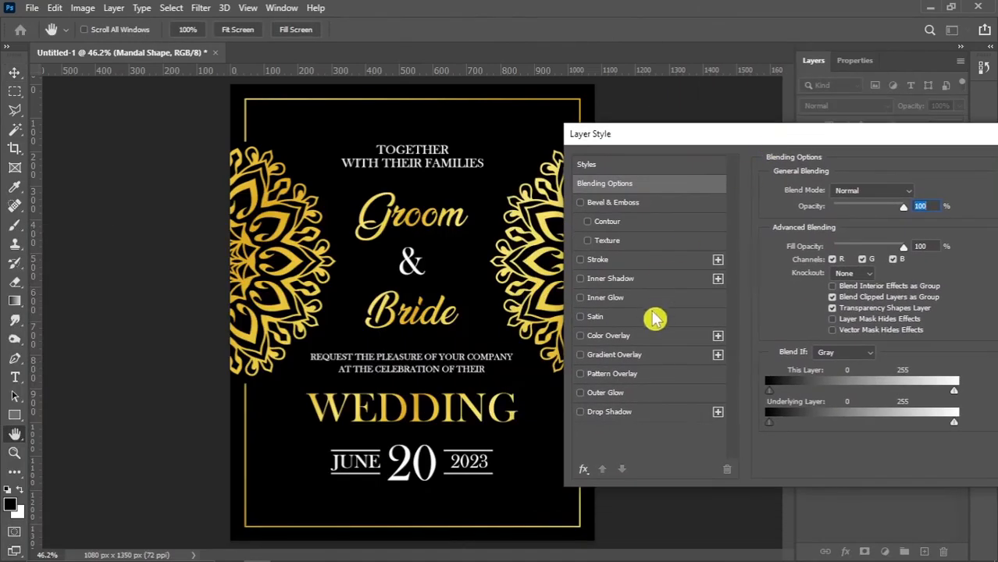
click(624, 337)
click(906, 202)
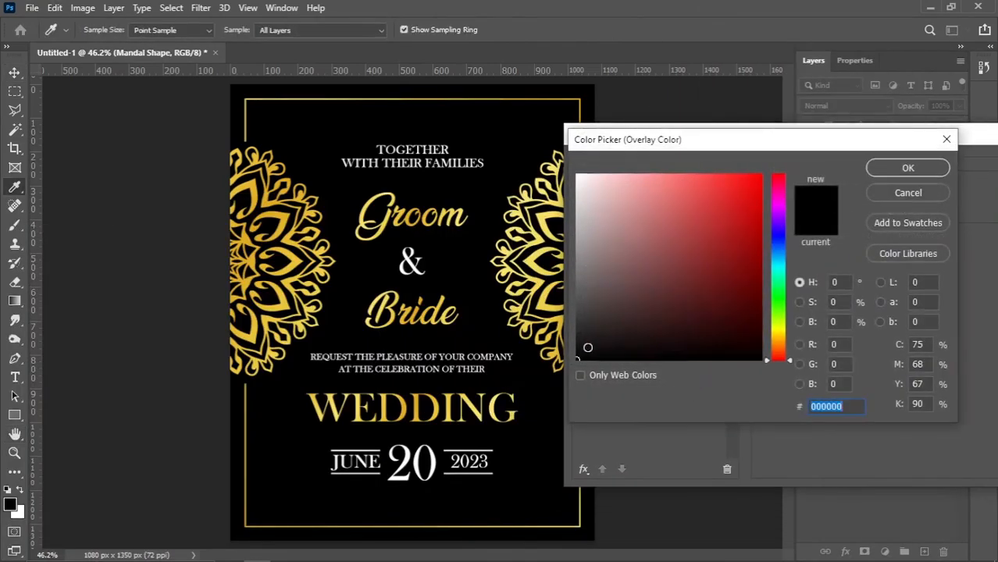
click(576, 347)
drag(579, 345, 573, 347)
drag(562, 350, 576, 348)
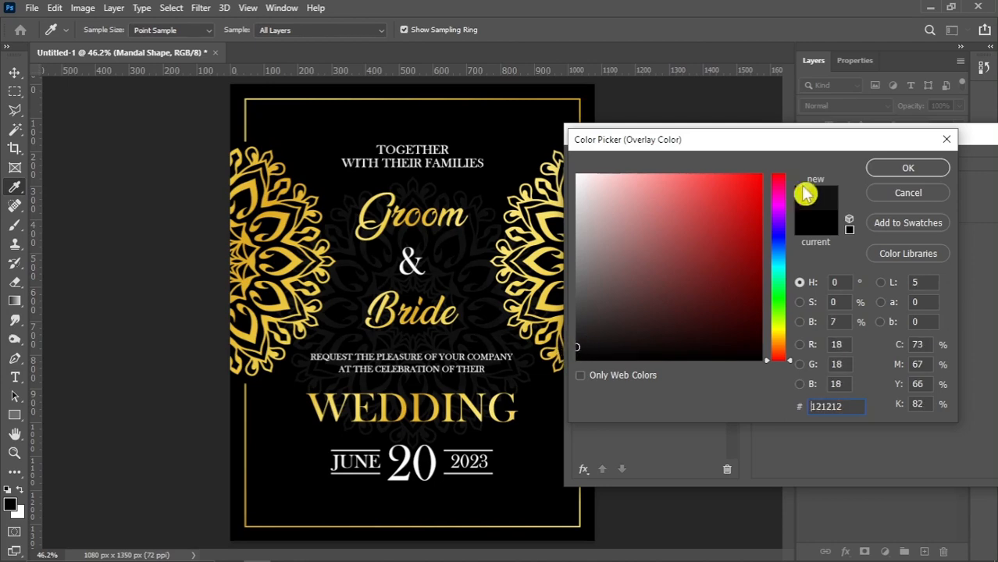
click(889, 170)
click(898, 165)
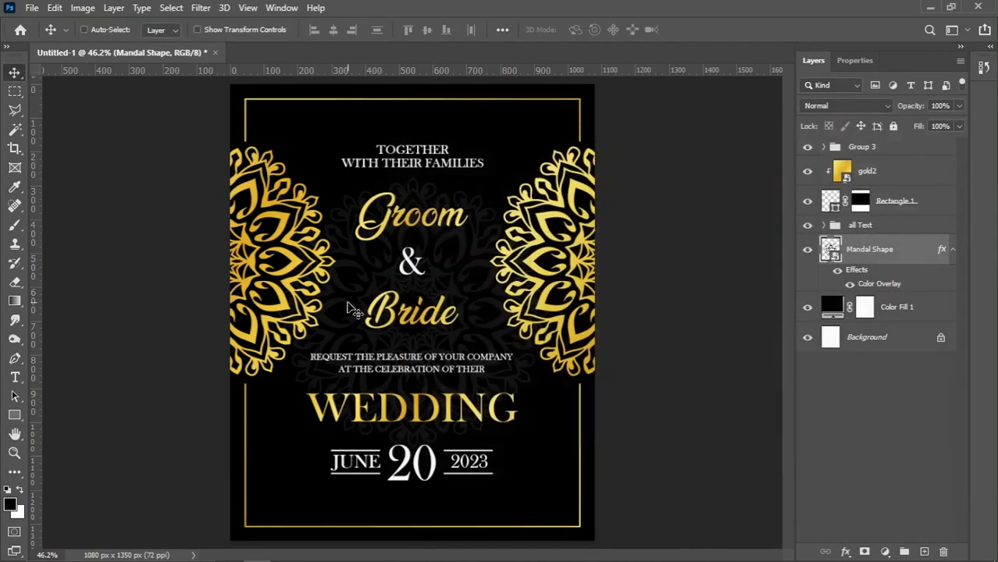
Scale the Mandal Shape proportionally about its centre to about 118%.
key(ctrl+t)
scroll(385, 284, down, 2)
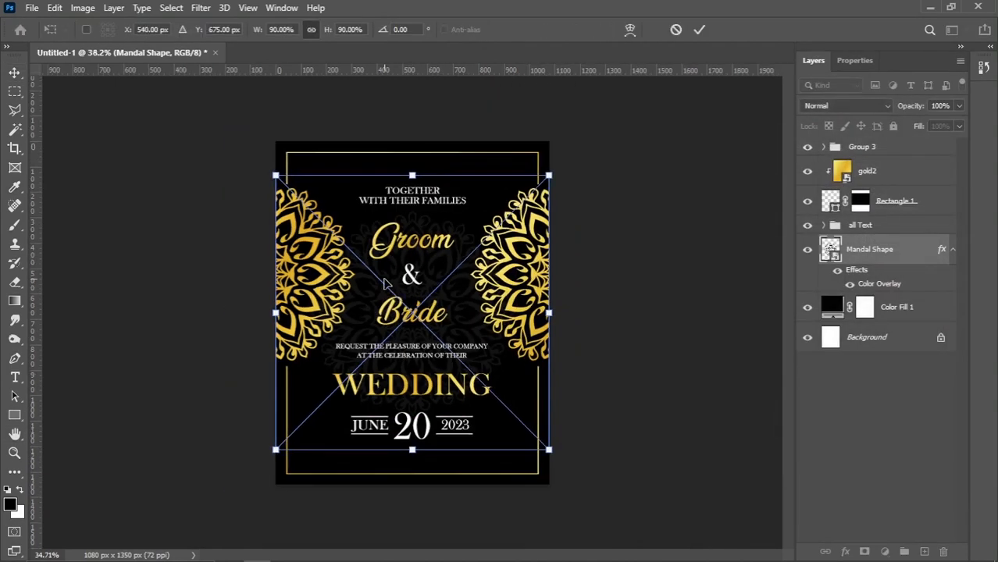
drag(412, 176, 422, 132)
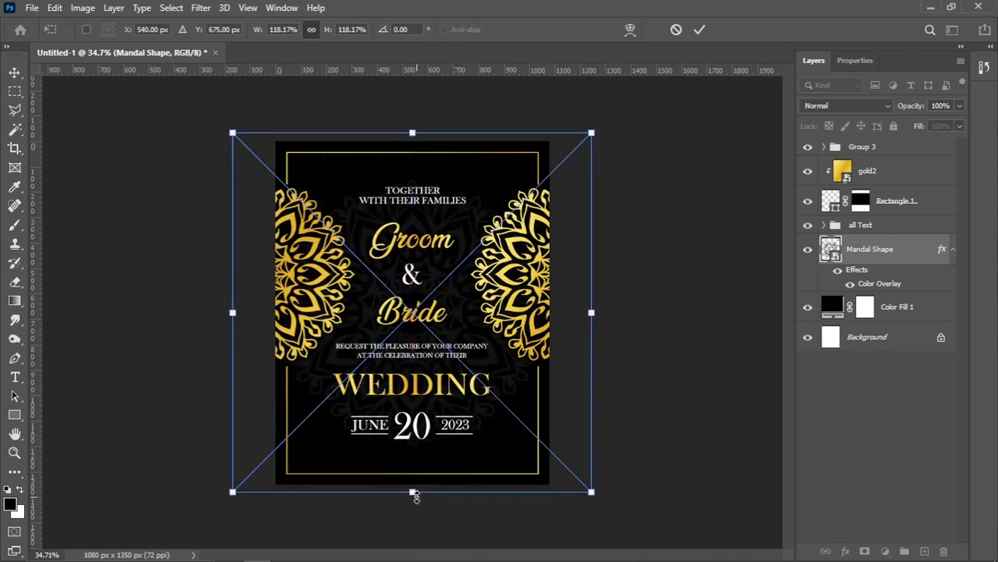
mouse_move(414, 497)
mouse_down()
mouse_move(413, 508)
mouse_move(420, 496)
mouse_up()
key(Return)
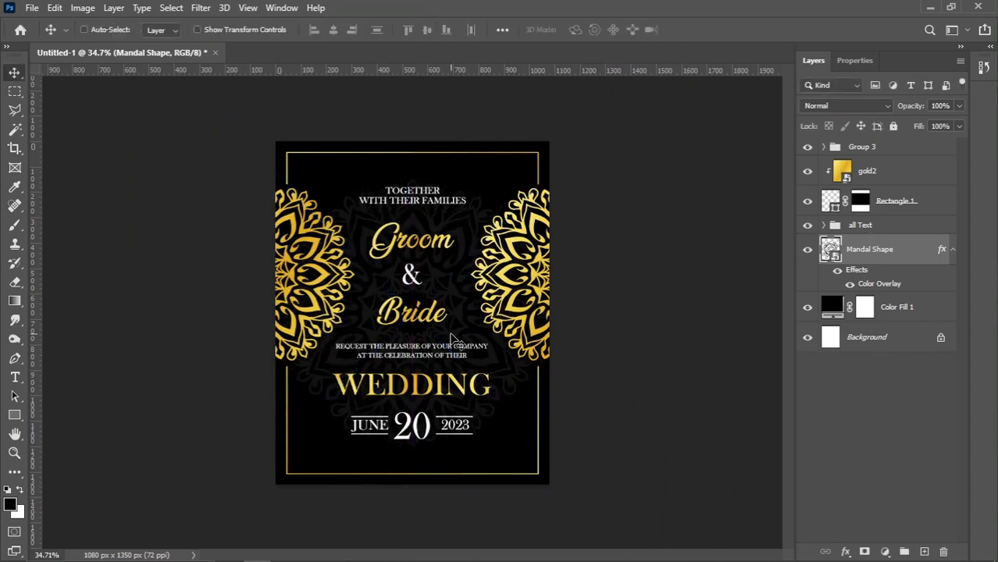
Change the Mandal Shape's Color Overlay to a lighter neutral grey.
scroll(451, 338, up, 1)
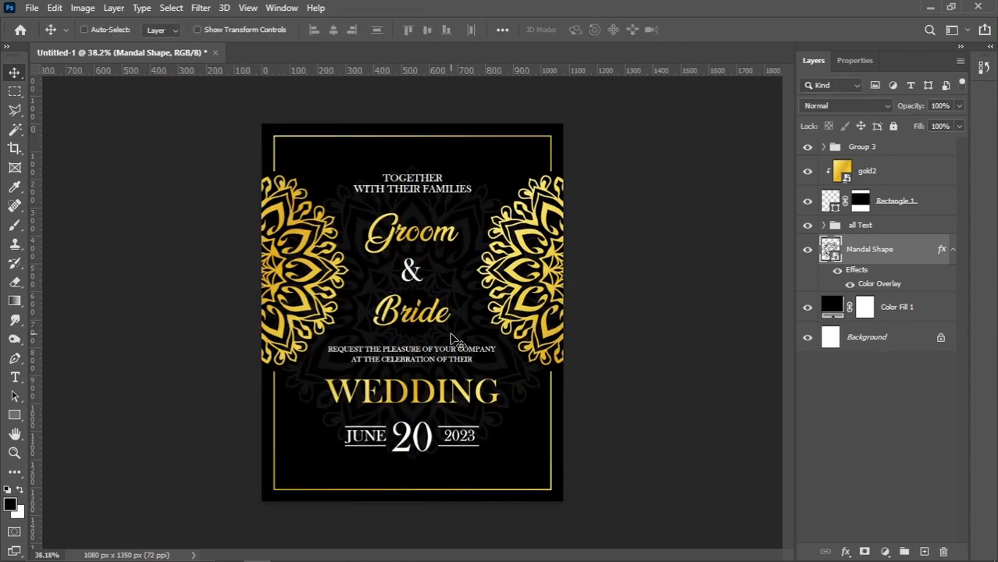
double_click(872, 283)
click(738, 196)
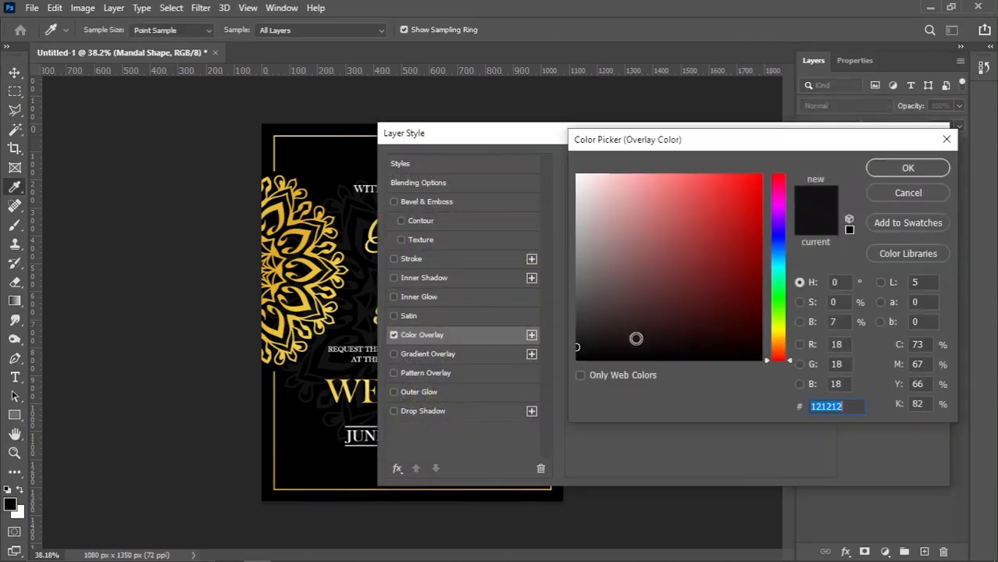
drag(635, 334, 531, 304)
click(908, 168)
click(898, 166)
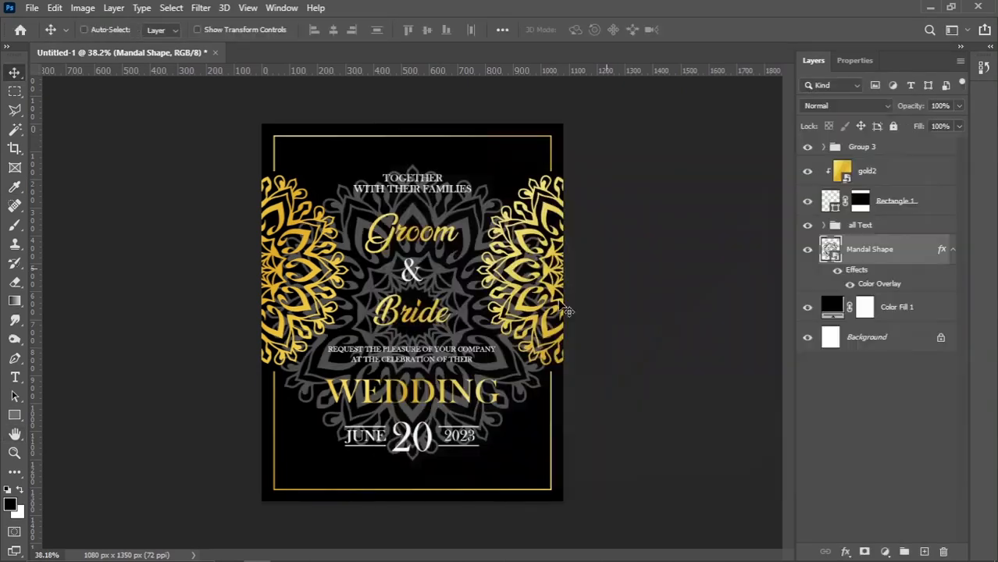
Set the Mandal Shape layer's opacity to 20%.
scroll(461, 331, up, 1)
drag(912, 109, 847, 109)
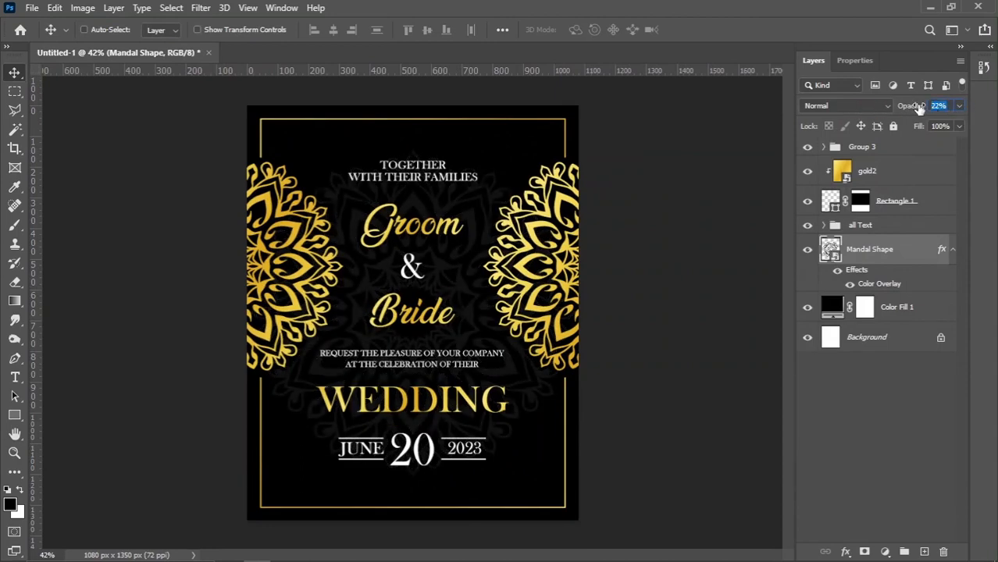
text(20)
scroll(410, 316, down, 1)
scroll(428, 336, up, 1)
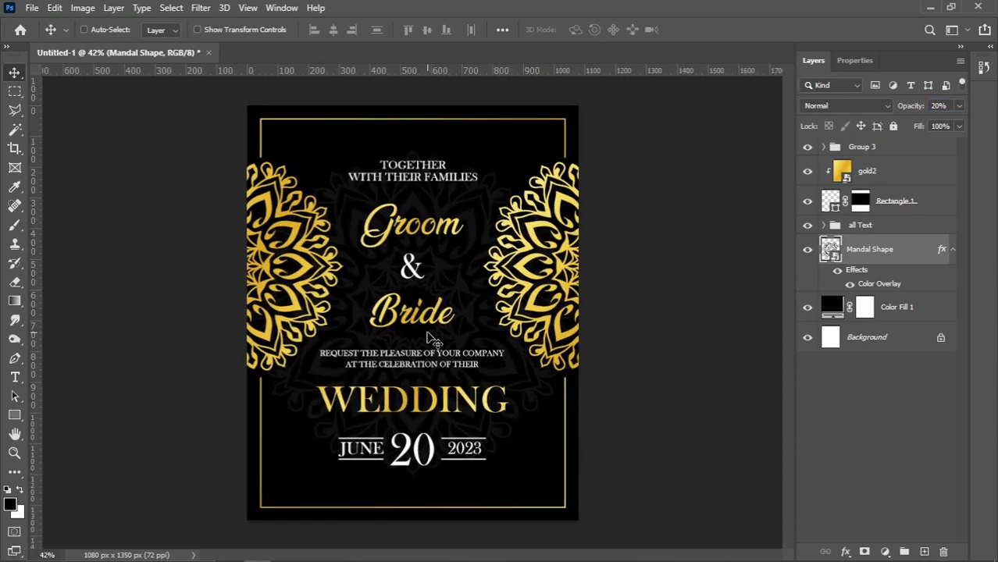